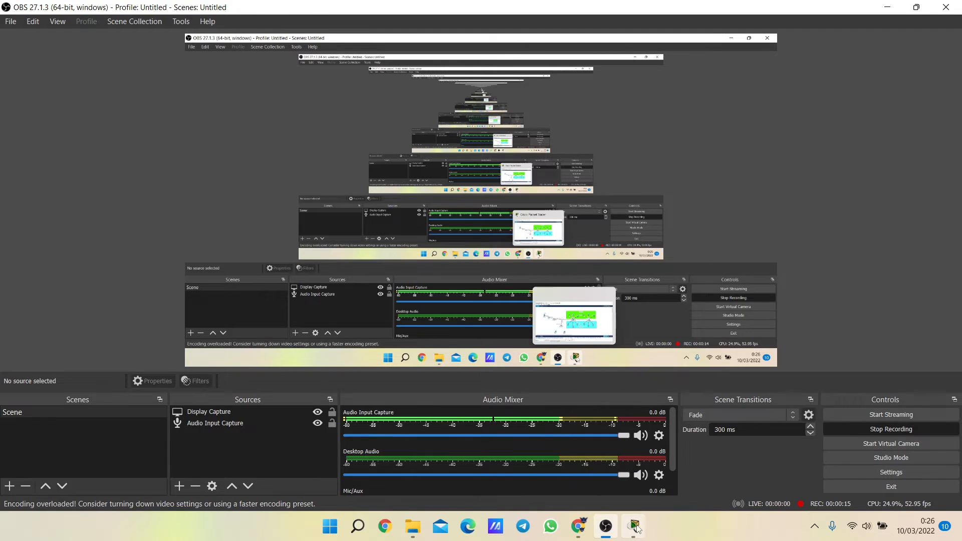
# Switch to Cisco Packet Tracer and rename the 2911 router in the topology as CORE ROUTER
pyautogui.click(635, 525)
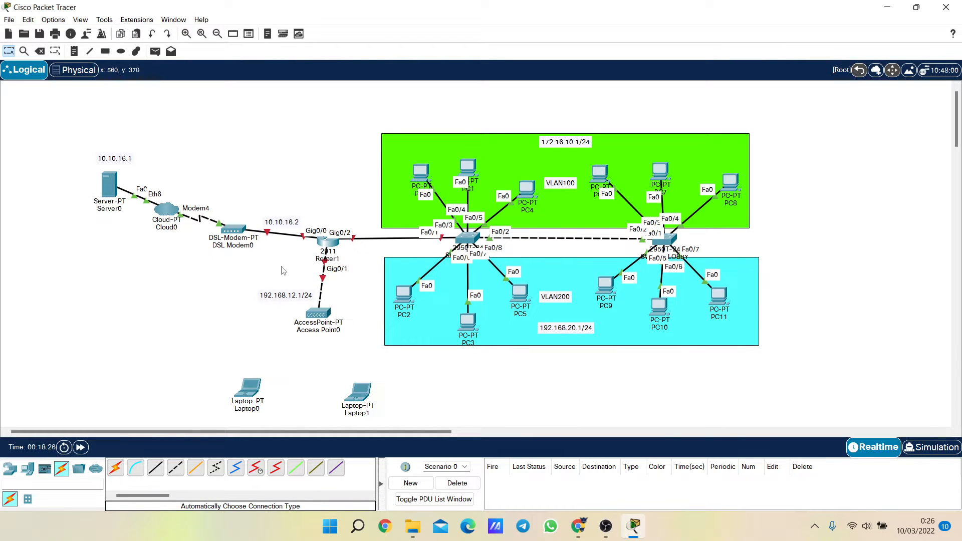
pyautogui.click(321, 259)
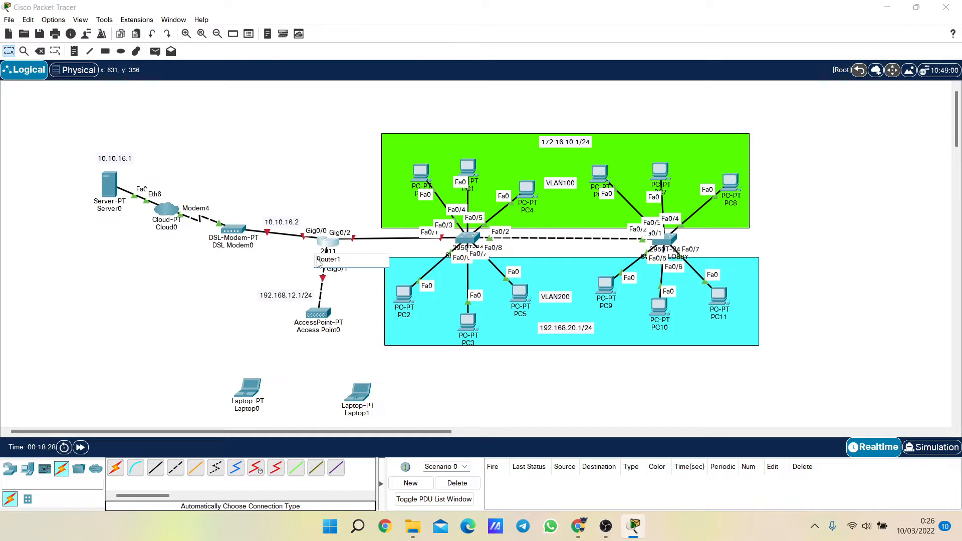
pyautogui.write('ROUTER')
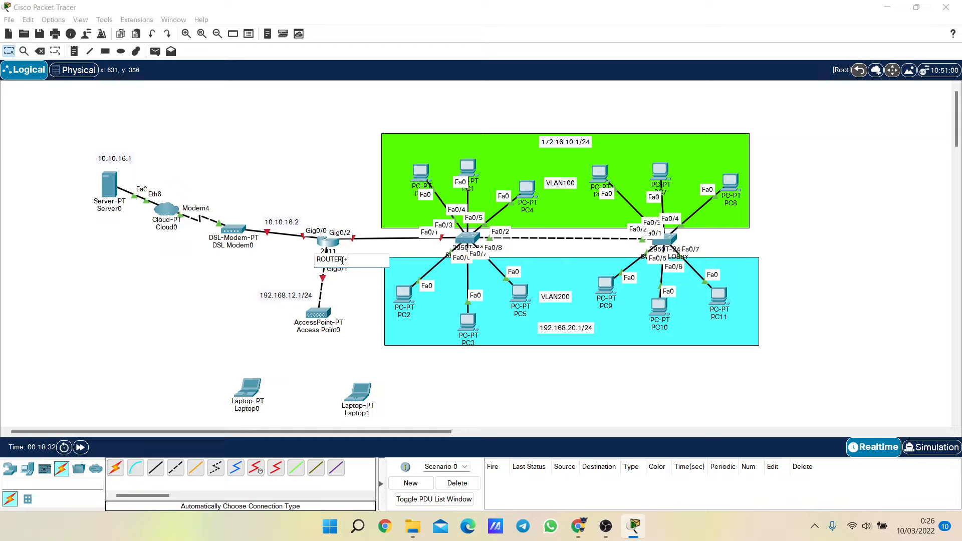
pyautogui.press('BackSpace')
pyautogui.press('BackSpace')
pyautogui.press('BackSpace')
pyautogui.press('BackSpace')
pyautogui.press('BackSpace')
pyautogui.press('BackSpace')
pyautogui.press('BackSpace')
pyautogui.press('BackSpace')
pyautogui.press('BackSpace')
pyautogui.press('BackSpace')
pyautogui.click(458, 371)
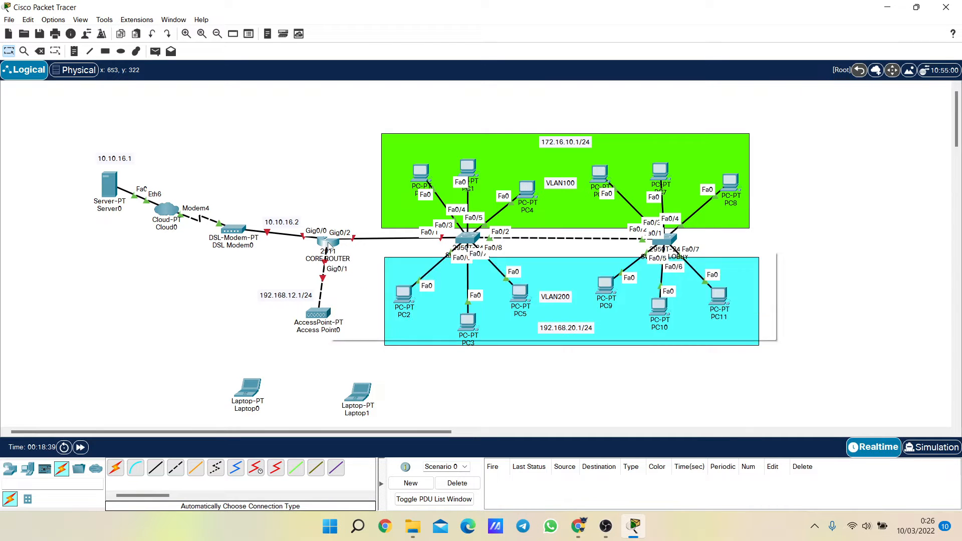
# Open CORE ROUTER's command line and answer no to the initial configuration dialog to reach the Router> prompt
pyautogui.click(329, 245)
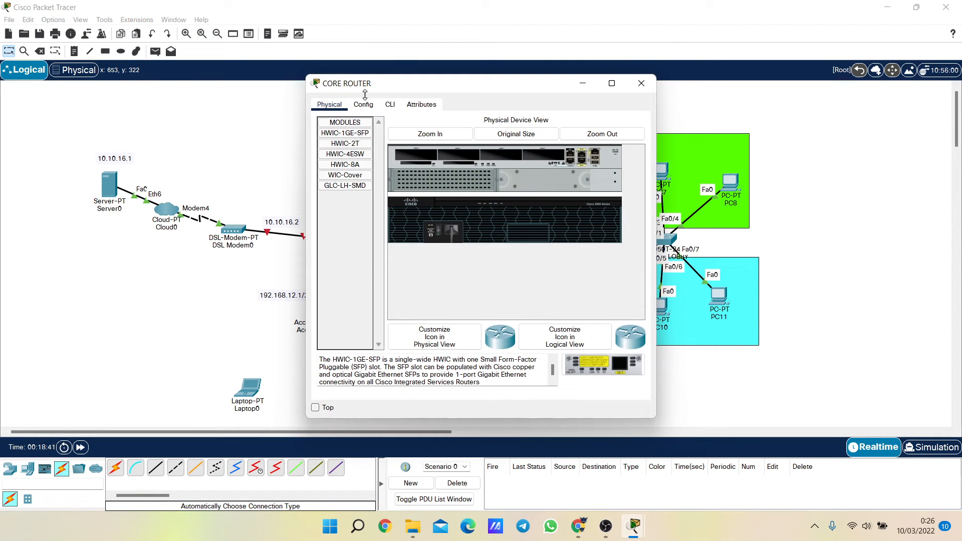
pyautogui.moveTo(379, 94); pyautogui.dragTo(253, 116)
pyautogui.click(277, 205)
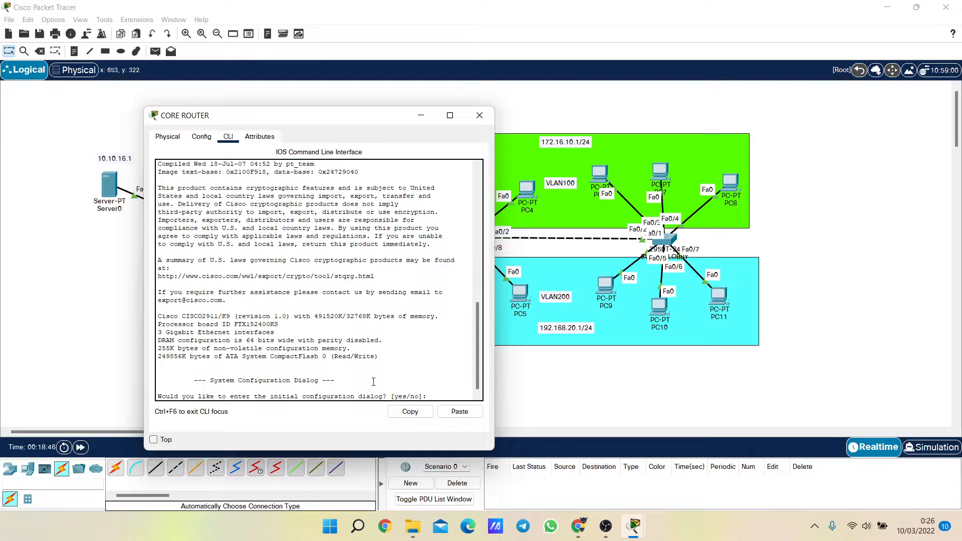
pyautogui.press('Return')
pyautogui.press('Return')
pyautogui.press('Return')
pyautogui.press('Return')
pyautogui.press('Return')
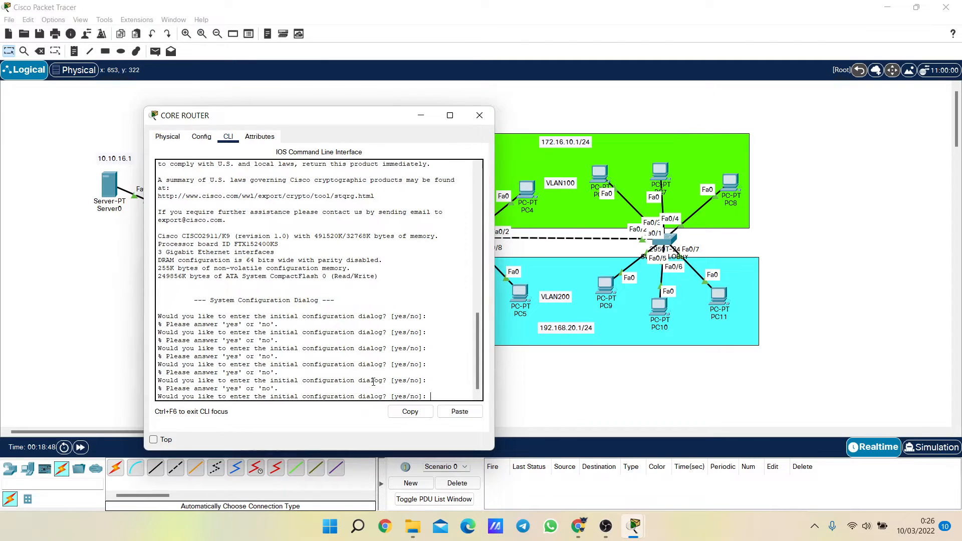
pyautogui.write('no')
pyautogui.press('Return')
pyautogui.press('Return')
pyautogui.press('Return')
pyautogui.press('Return')
pyautogui.press('Return')
pyautogui.press('Return')
pyautogui.press('Return')
pyautogui.press('Return')
pyautogui.press('Return')
pyautogui.press('Return')
pyautogui.press('Return')
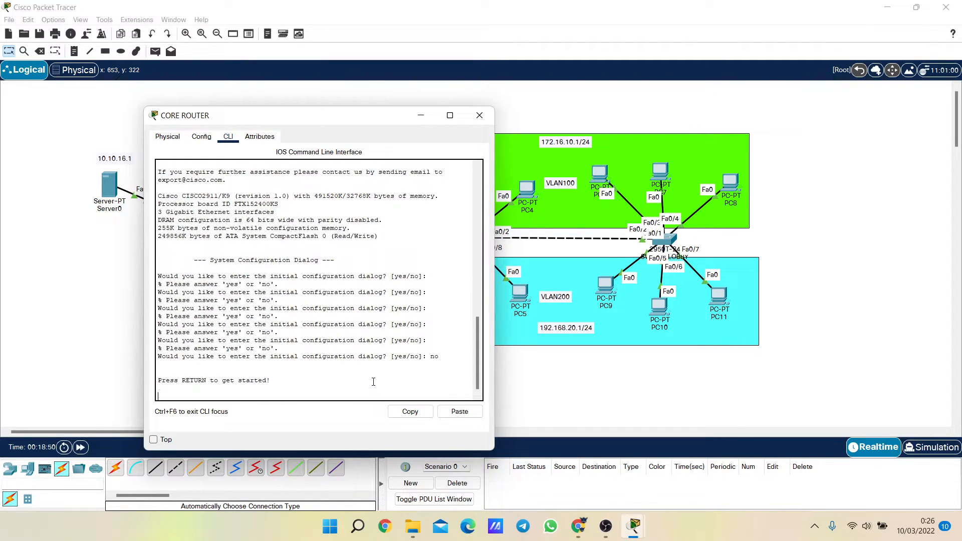
pyautogui.press('Return')
pyautogui.press('Return')
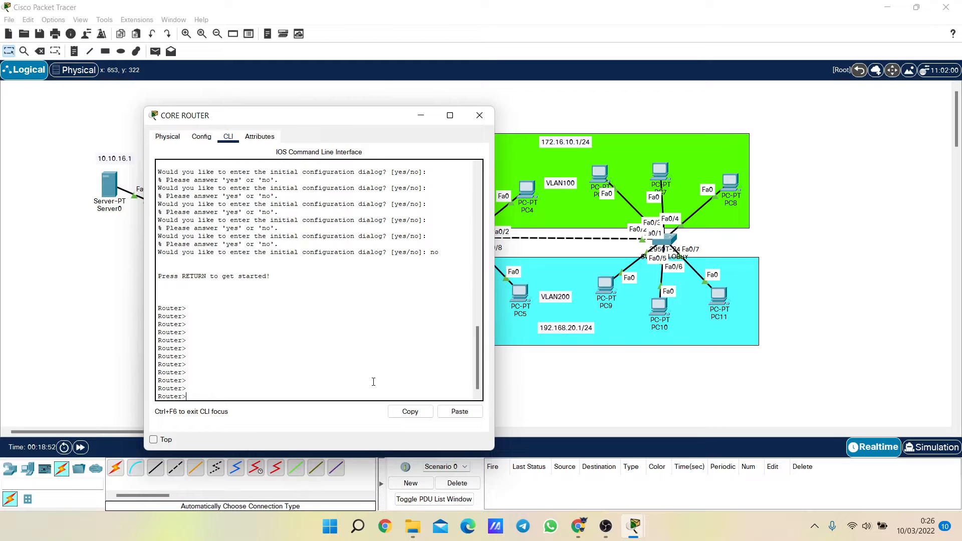
# Enter privileged mode with en and global configuration mode with conf t on CORE ROUTER
pyautogui.moveTo(285, 121); pyautogui.dragTo(194, 91)
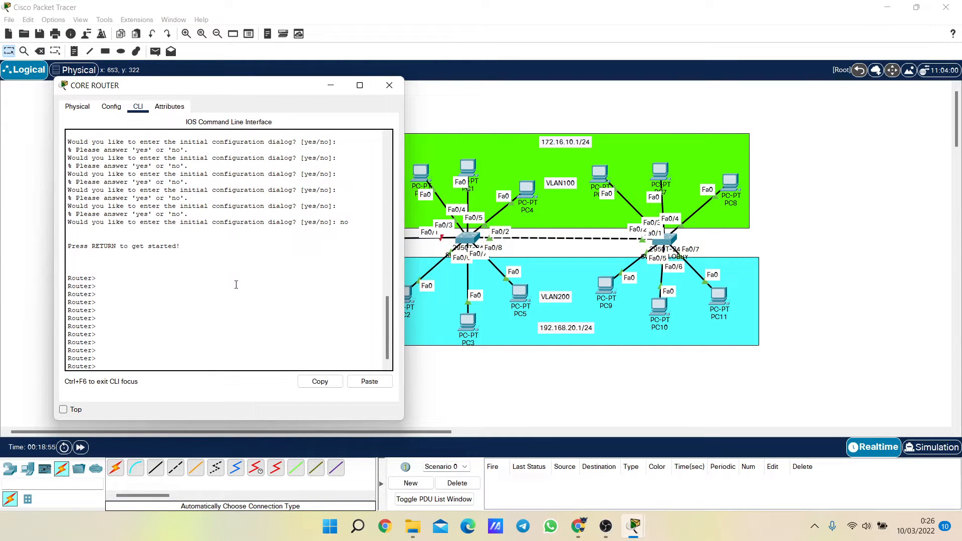
pyautogui.write('en')
pyautogui.press('Return')
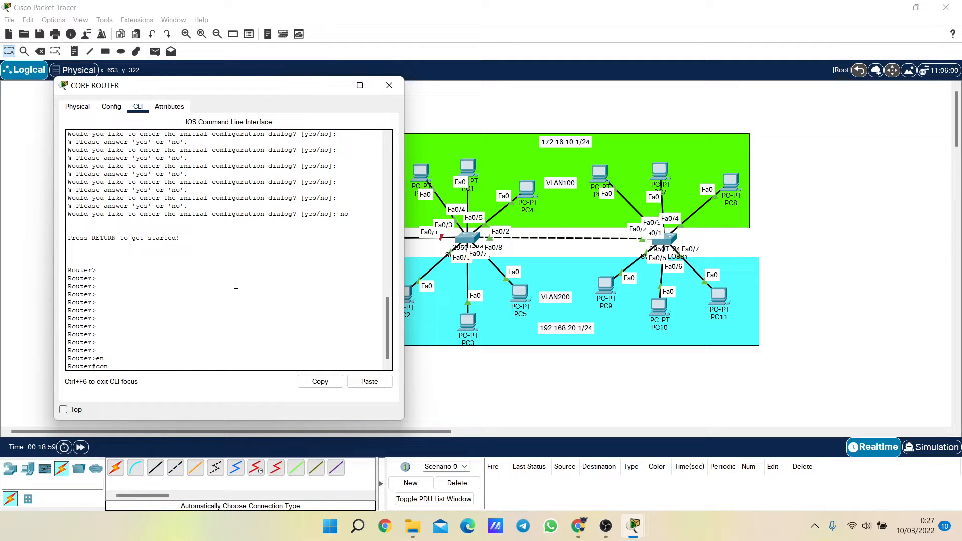
pyautogui.write('conf t')
pyautogui.press('Return')
pyautogui.press('Return')
pyautogui.press('Return')
pyautogui.press('Return')
pyautogui.press('Return')
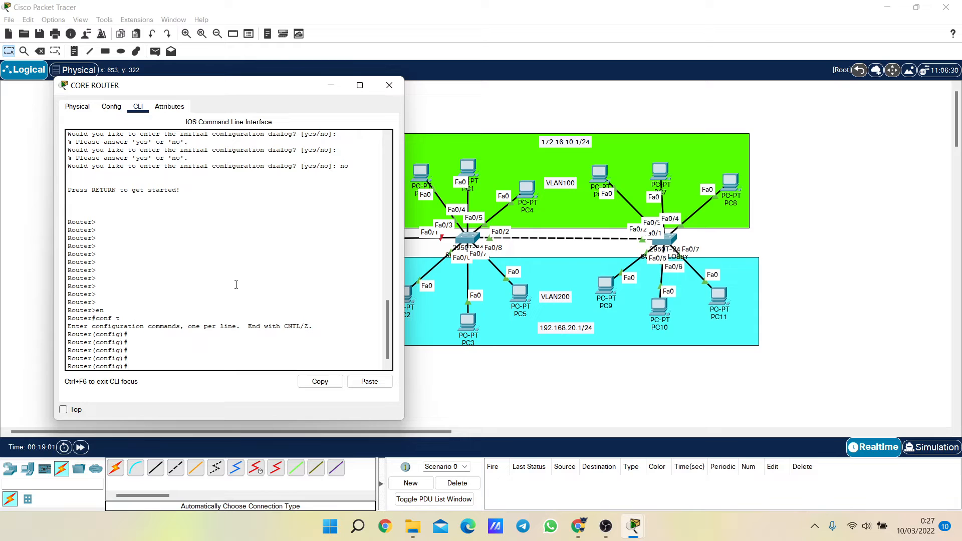
# Examine an enlarged view of the link between CORE ROUTER's Gig0/2 port and the adjacent switch's Fa0/1 port
pyautogui.moveTo(224, 91); pyautogui.dragTo(655, 79)
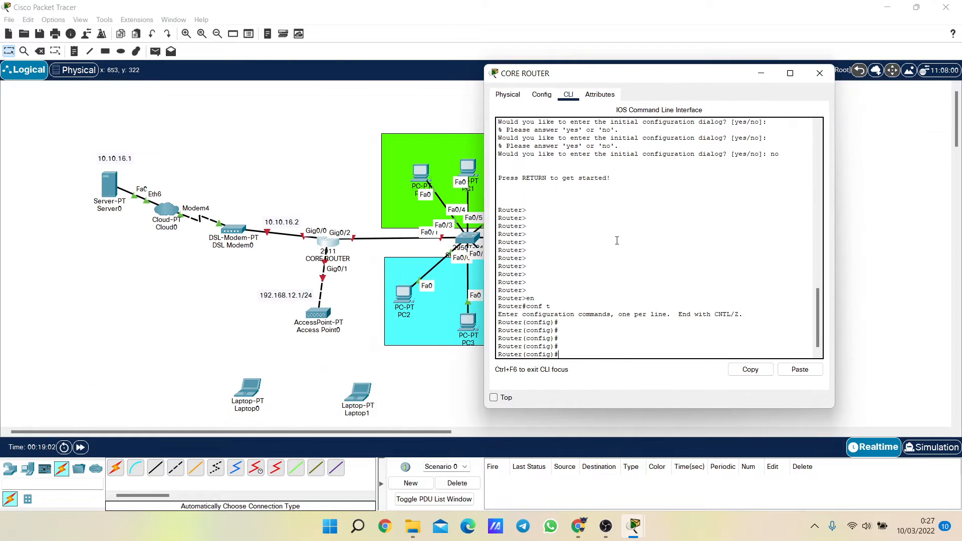
pyautogui.click(347, 210)
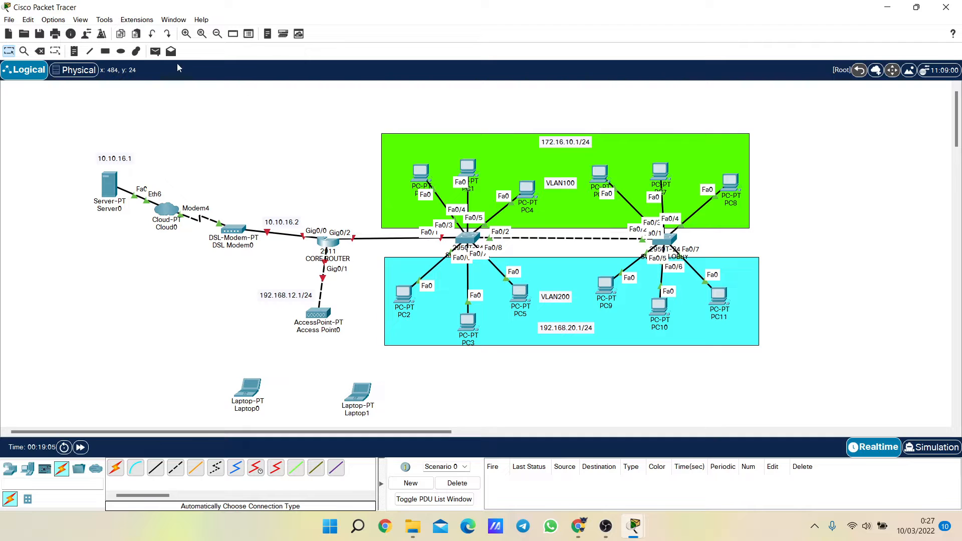
pyautogui.click(186, 33)
pyautogui.click(186, 33)
pyautogui.click(186, 33)
pyautogui.click(185, 33)
pyautogui.click(186, 33)
pyautogui.click(186, 33)
pyautogui.click(190, 36)
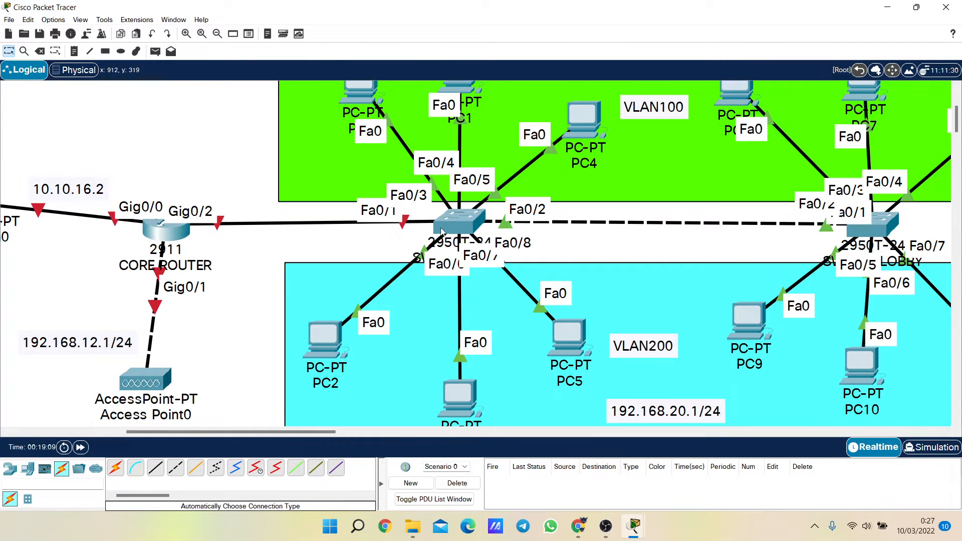
pyautogui.moveTo(456, 229); pyautogui.dragTo(451, 222)
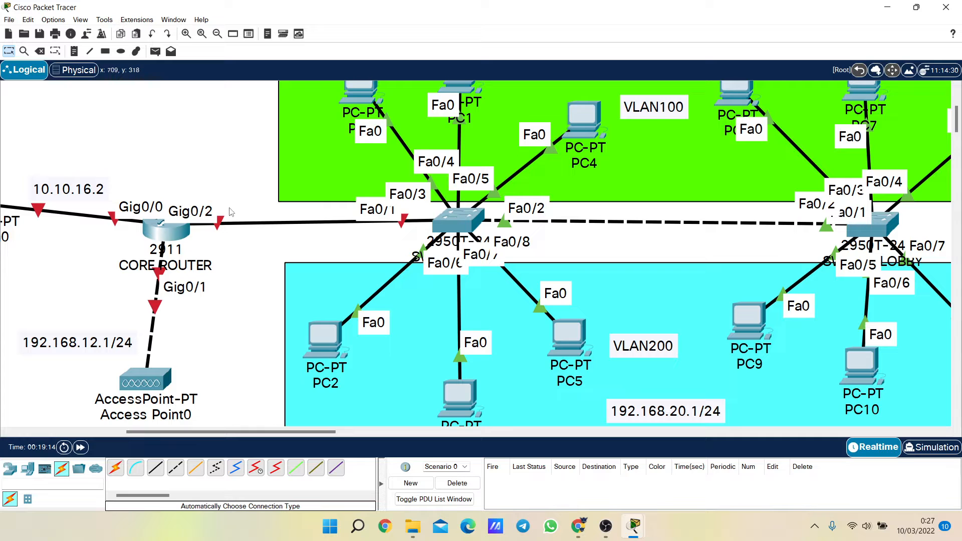
# Enter interface configuration on CORE ROUTER with int g0/2 and enable the interface with no sh
pyautogui.moveTo(633, 526)
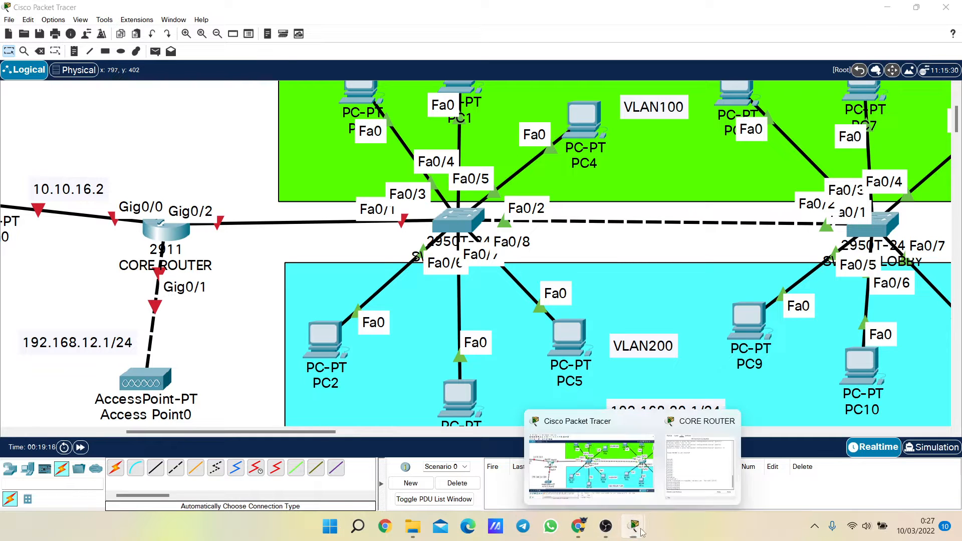
pyautogui.click(701, 446)
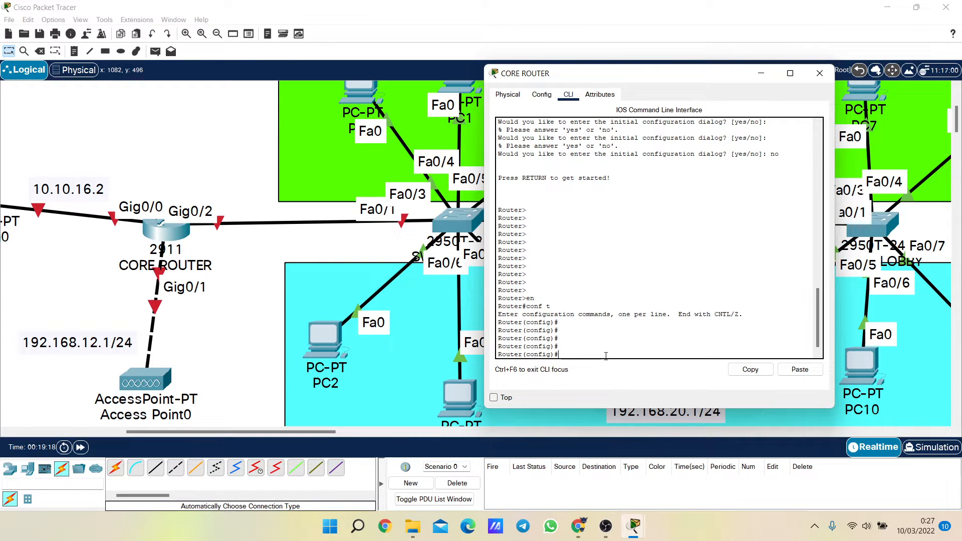
pyautogui.write('int g0/2')
pyautogui.press('Return')
pyautogui.press('Return')
pyautogui.press('Return')
pyautogui.press('Return')
pyautogui.press('Return')
pyautogui.press('Return')
pyautogui.press('Return')
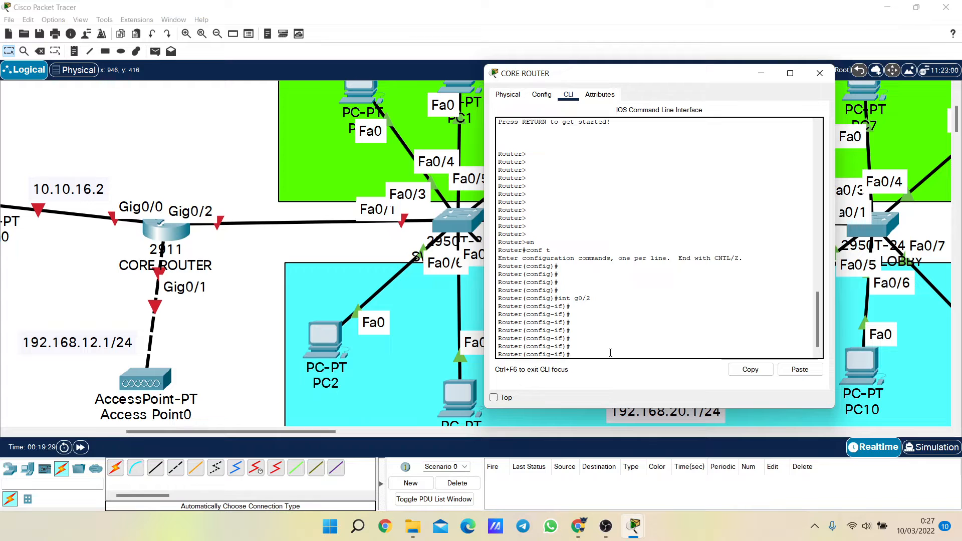
pyautogui.write('o sh')
pyautogui.press('Return')
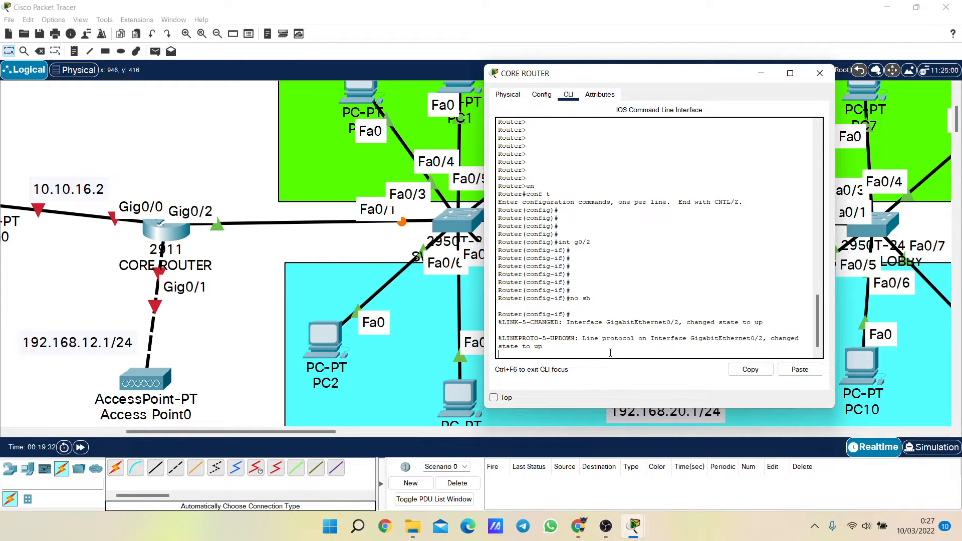
pyautogui.press('Return')
pyautogui.press('Return')
pyautogui.press('Return')
pyautogui.press('Return')
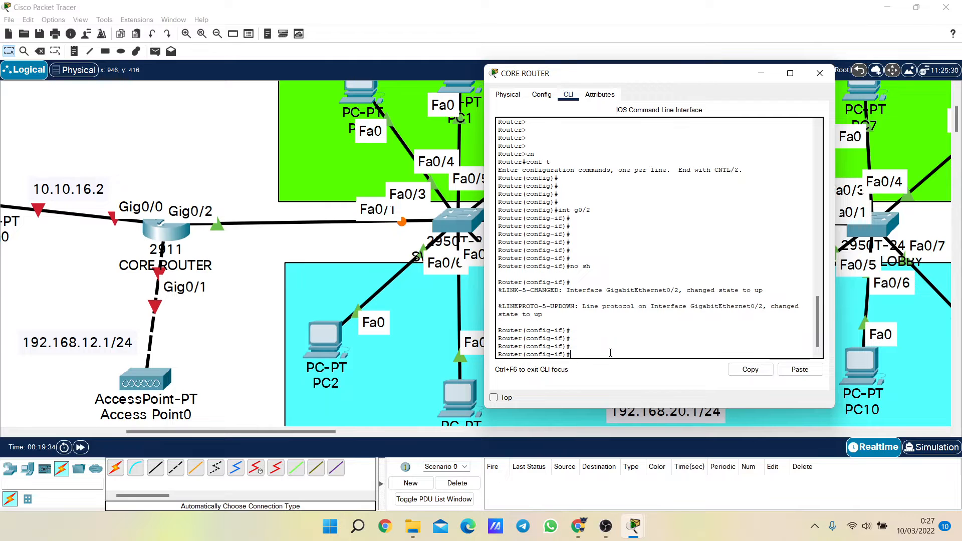
pyautogui.press('Return')
pyautogui.press('Return')
pyautogui.press('Return')
pyautogui.press('Return')
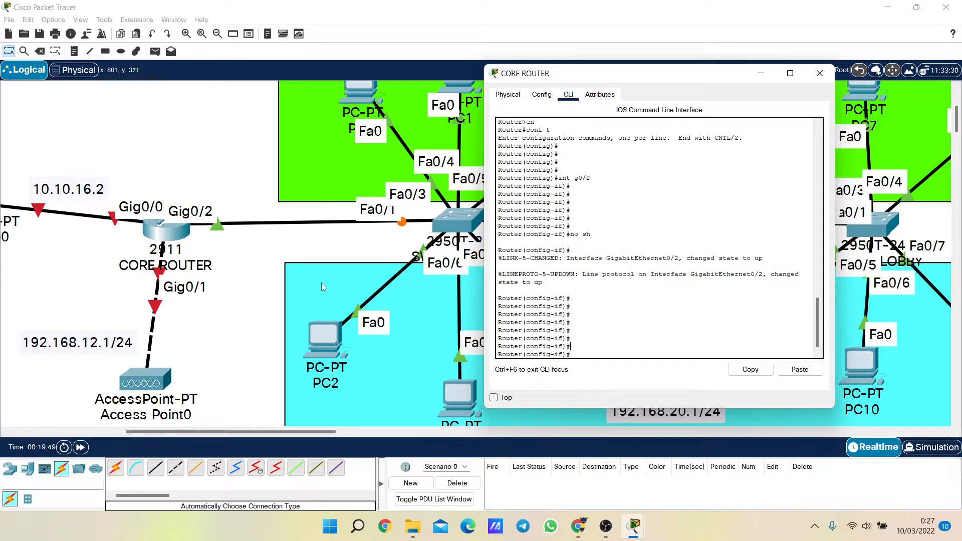
# Create a subinterface for VLAN100 on CORE ROUTER with int g0/2.100
pyautogui.click(273, 354)
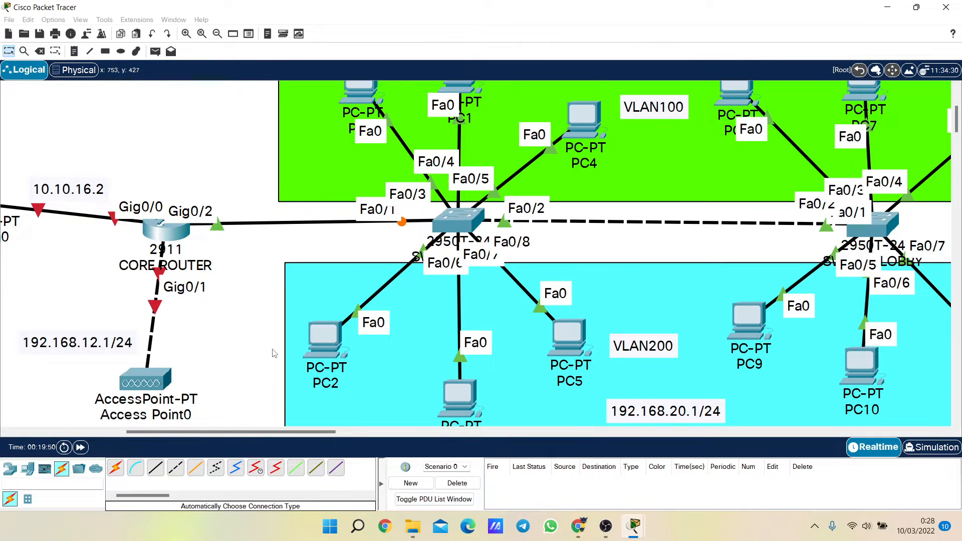
pyautogui.moveTo(273, 433); pyautogui.dragTo(286, 433)
pyautogui.scroll(2, 286, 383)
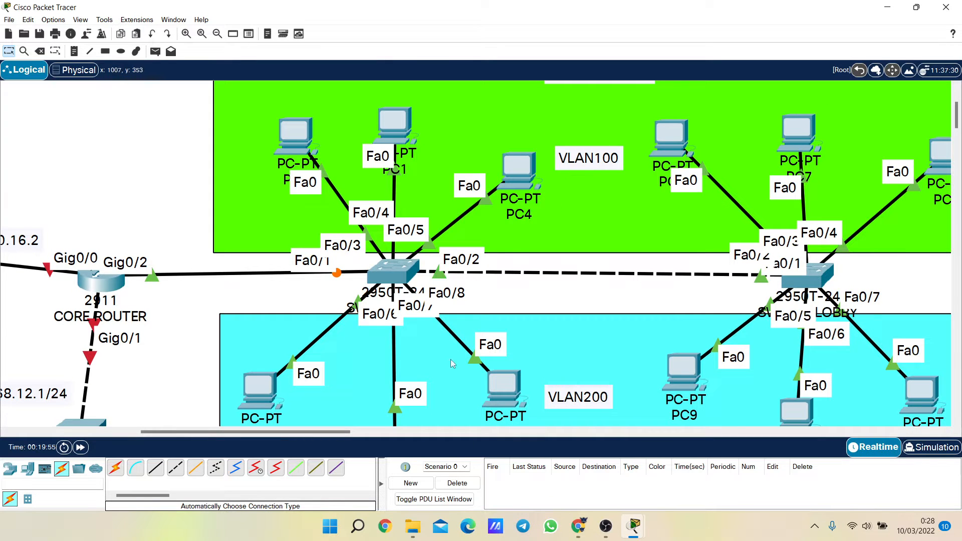
pyautogui.moveTo(337, 431); pyautogui.dragTo(302, 431)
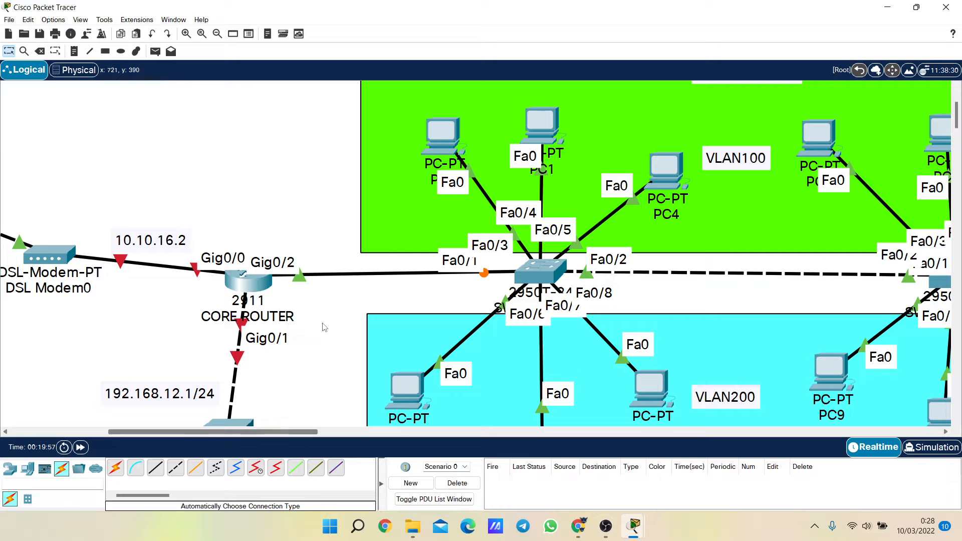
pyautogui.moveTo(635, 524)
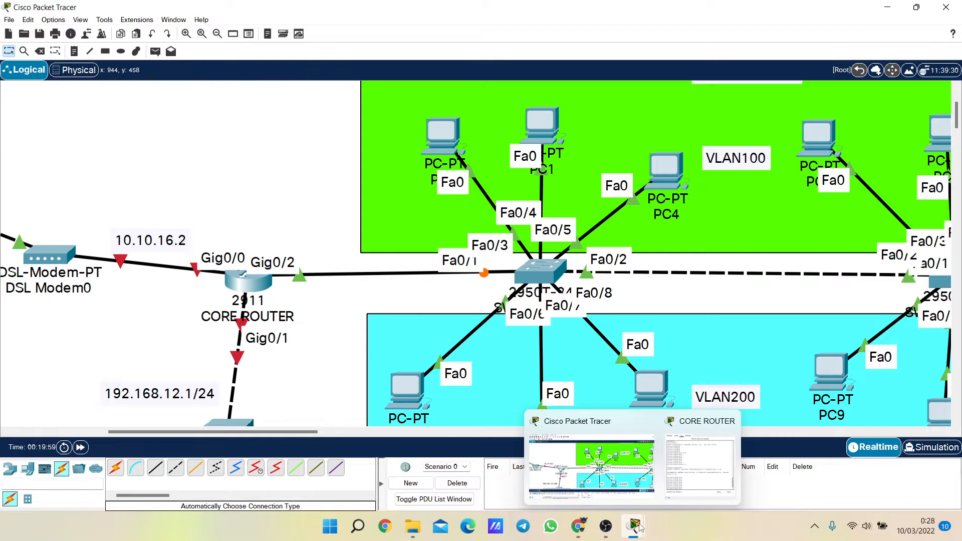
pyautogui.click(690, 462)
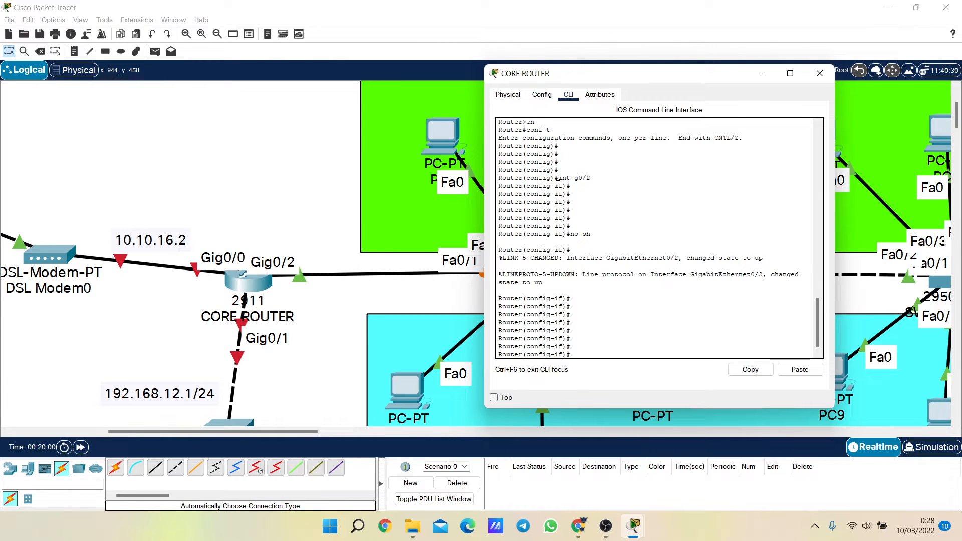
pyautogui.moveTo(558, 178); pyautogui.dragTo(591, 178)
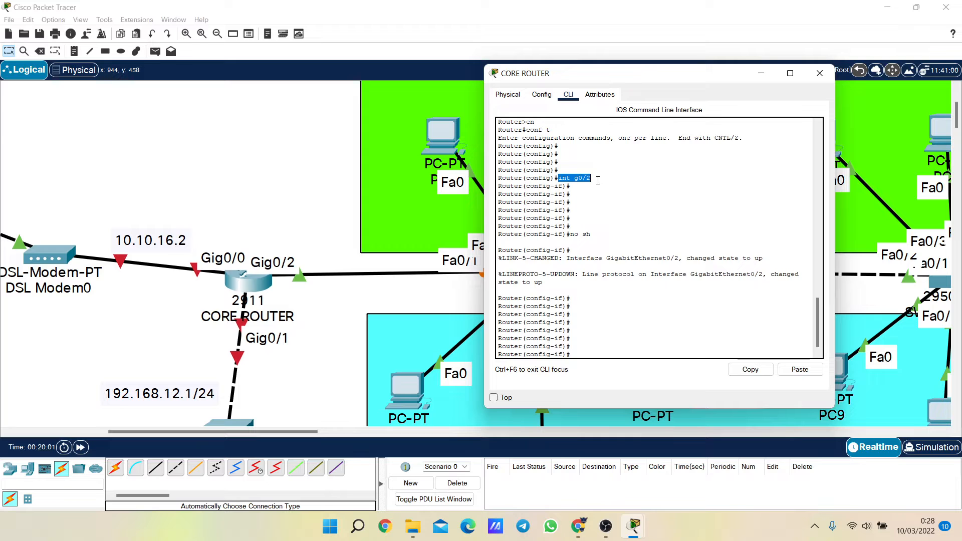
pyautogui.click(598, 354)
pyautogui.write('int g0/2.')
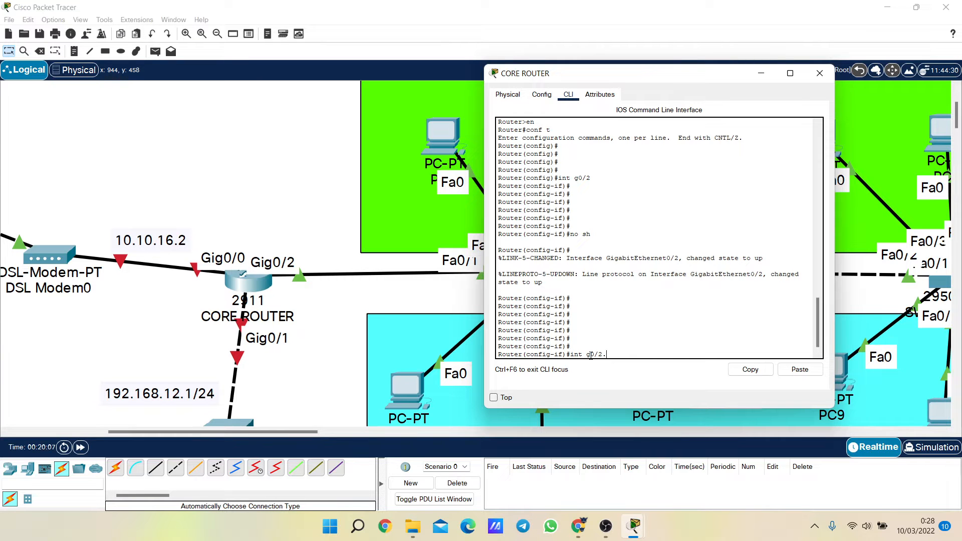
pyautogui.click(449, 398)
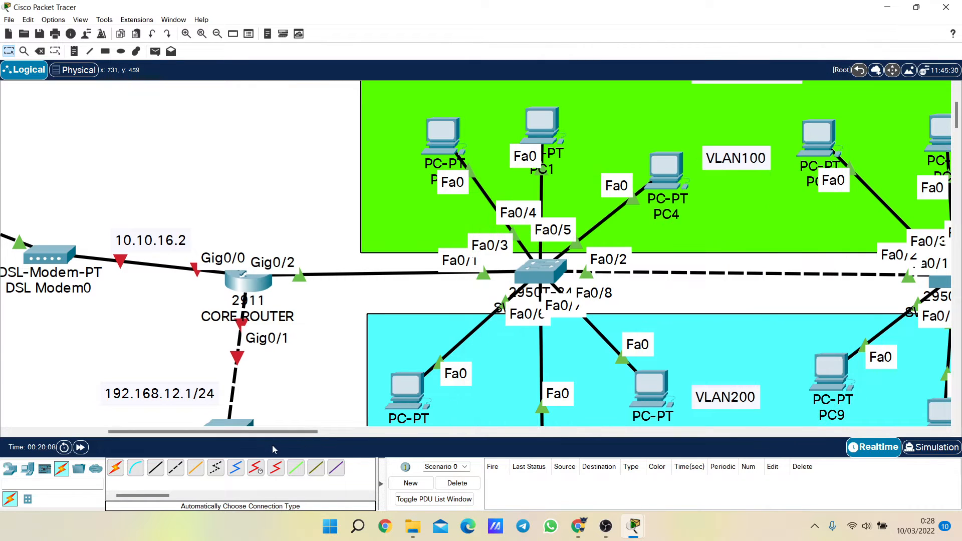
pyautogui.hscroll(5, 272, 431)
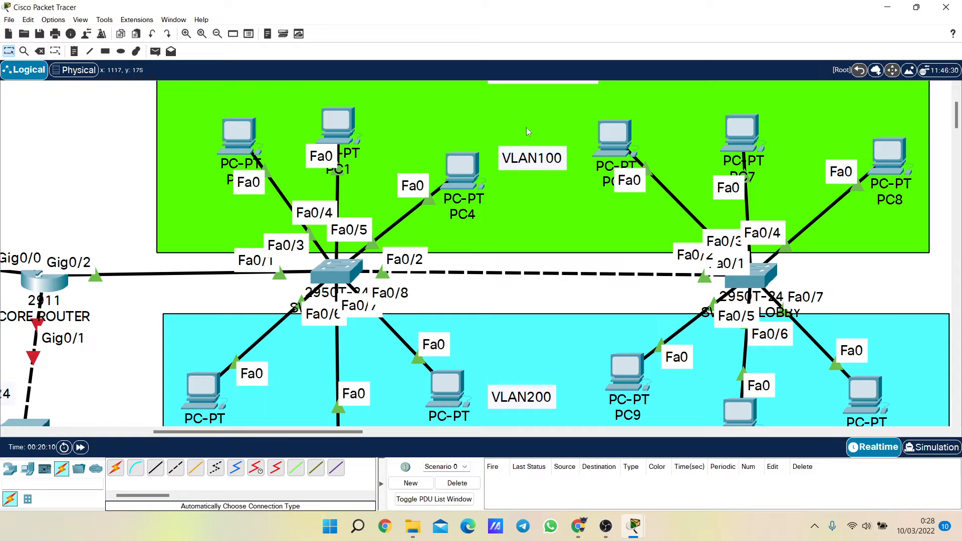
pyautogui.scroll(-2, 541, 294)
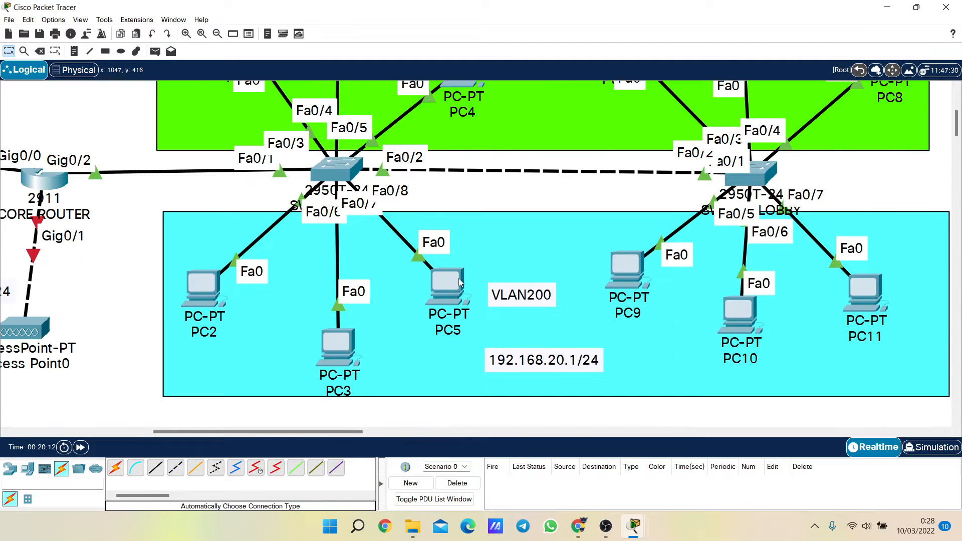
pyautogui.scroll(1, 460, 283)
pyautogui.hscroll(-5, 460, 283)
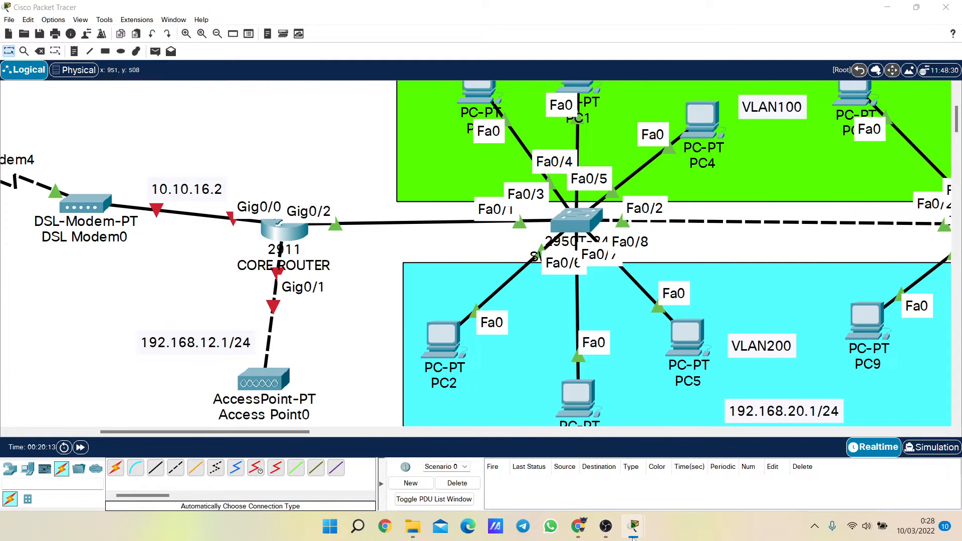
pyautogui.moveTo(633, 538)
pyautogui.click(693, 458)
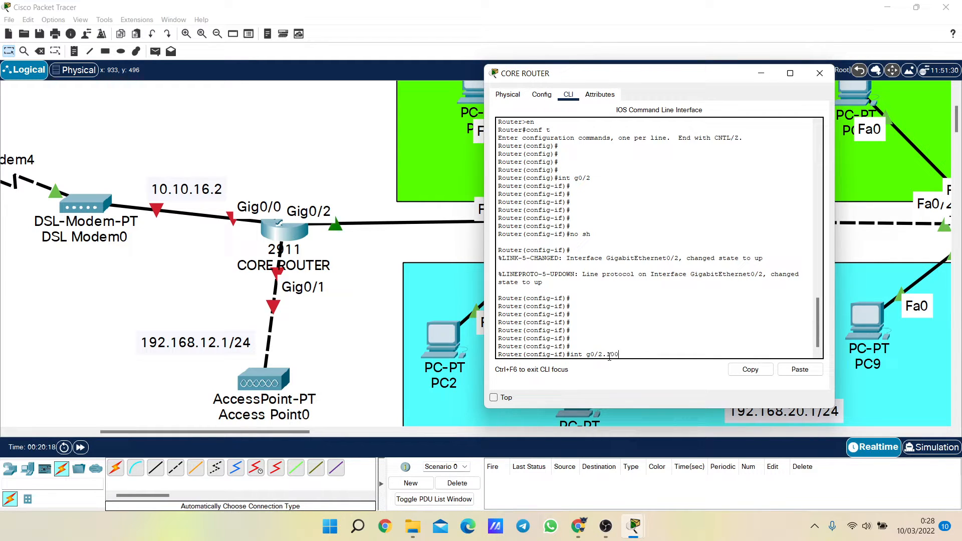
pyautogui.press('Return')
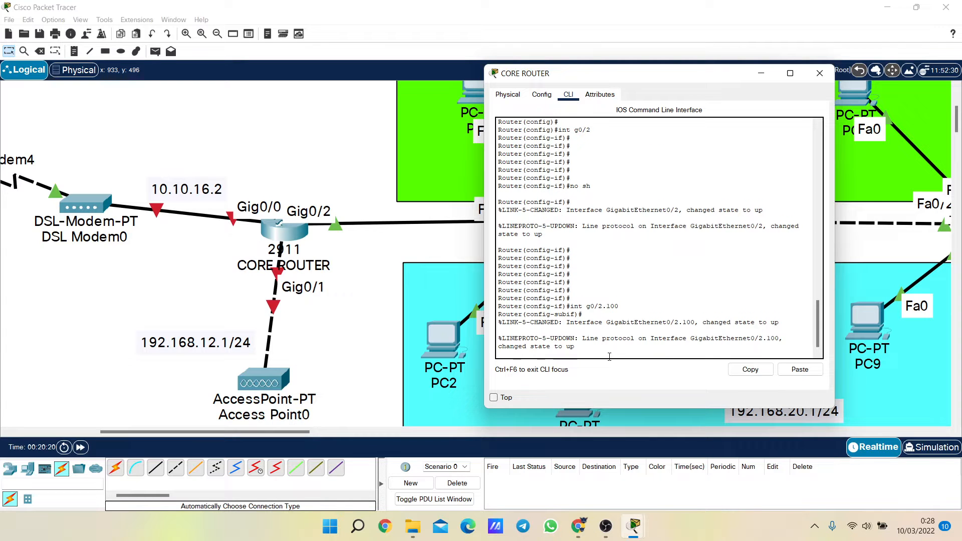
pyautogui.press('Return')
pyautogui.press('Return')
pyautogui.press('Return')
pyautogui.press('Return')
pyautogui.press('Return')
pyautogui.press('Return')
pyautogui.press('Return')
pyautogui.press('Return')
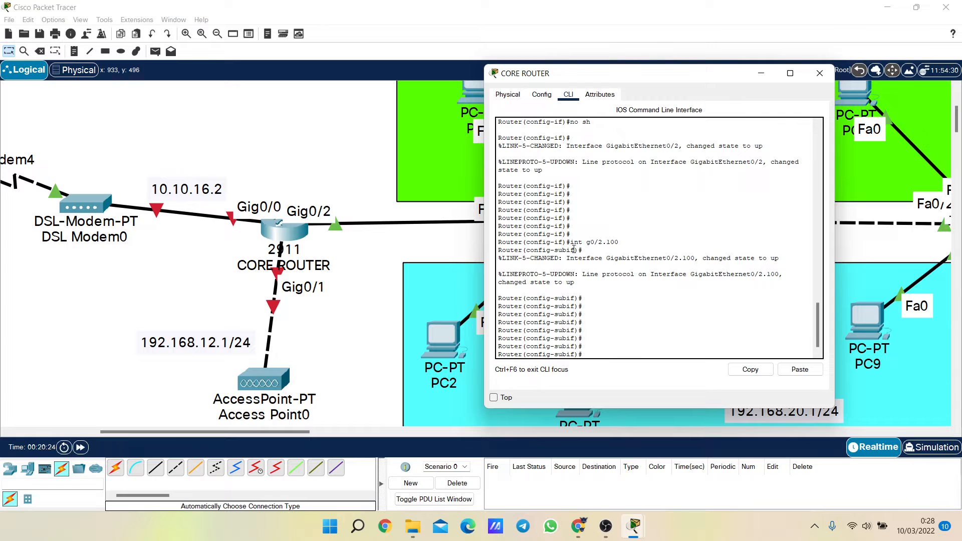
pyautogui.moveTo(567, 243); pyautogui.dragTo(620, 243)
pyautogui.click(605, 348)
# Set the g0/2.100 subinterface's encapsulation to dot1Q with VLAN ID 100
pyautogui.write('enca')
pyautogui.press('Tab')
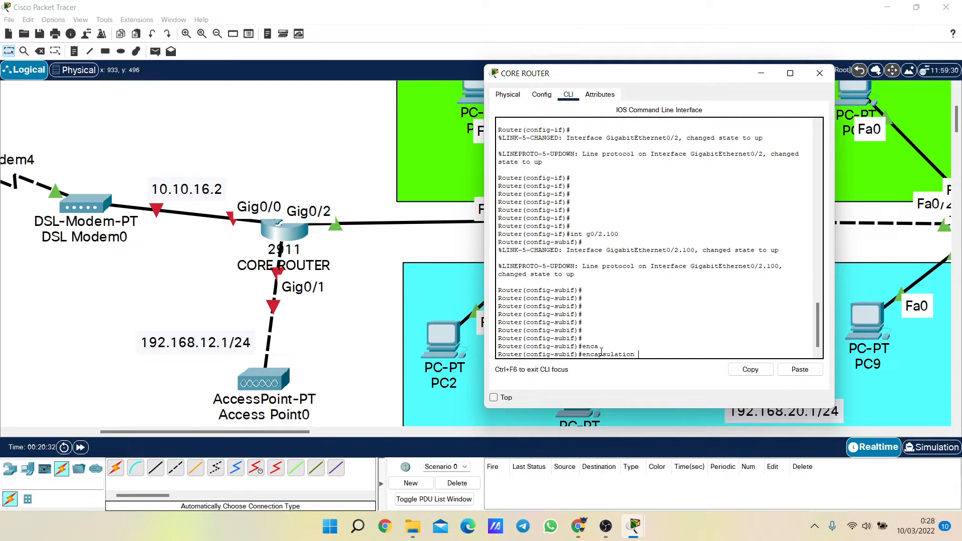
pyautogui.write('do')
pyautogui.press('Tab')
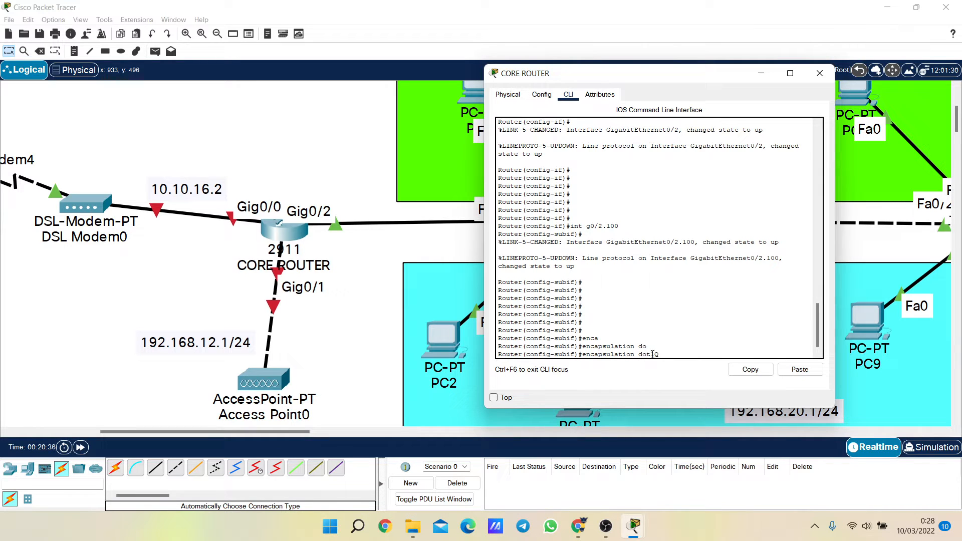
pyautogui.moveTo(638, 355); pyautogui.dragTo(673, 354)
pyautogui.click(679, 350)
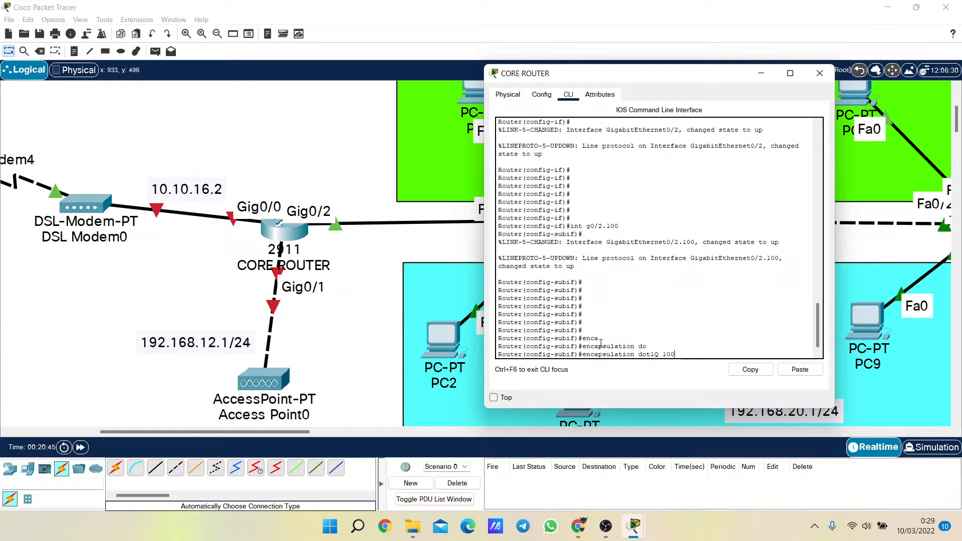
pyautogui.press('Return')
pyautogui.press('Return')
pyautogui.press('Return')
pyautogui.press('Return')
pyautogui.press('Return')
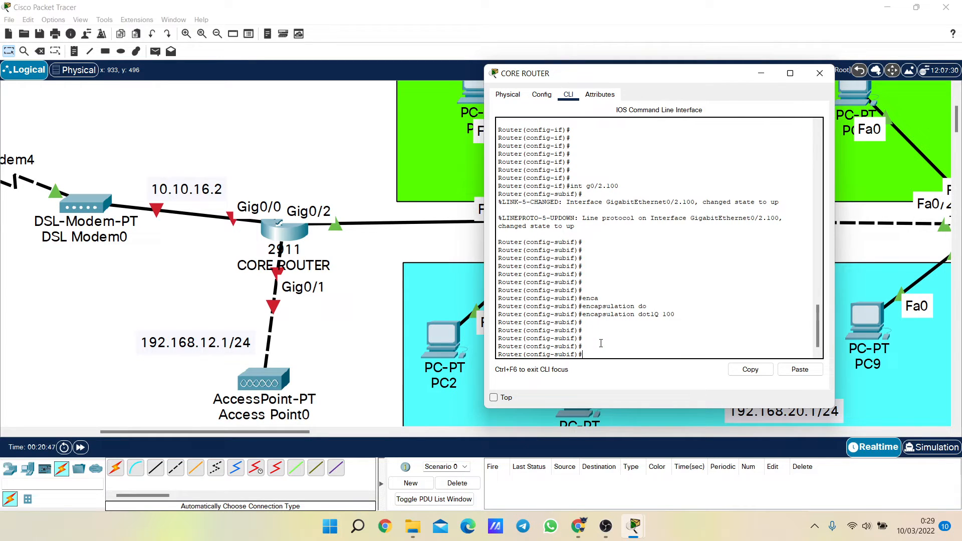
pyautogui.scroll(1, 601, 343)
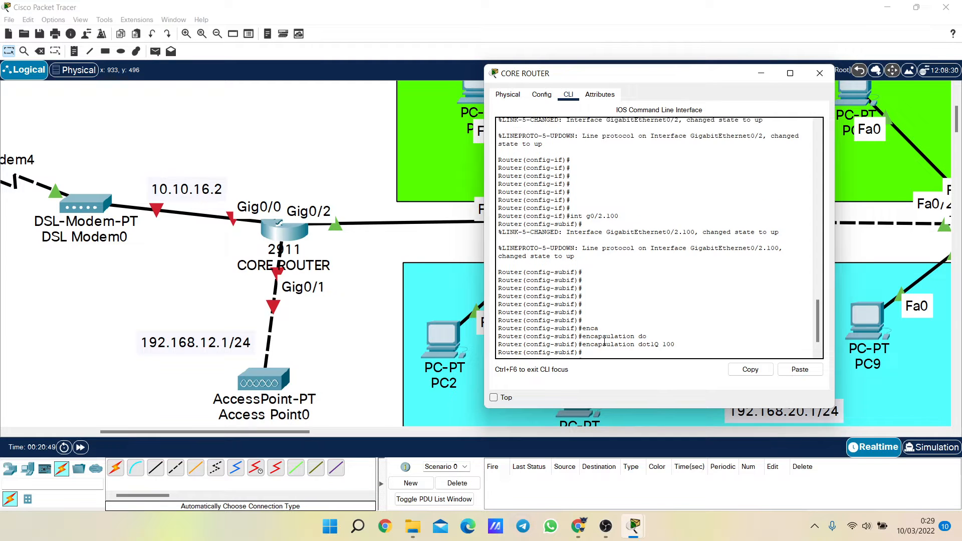
pyautogui.scroll(-1, 604, 341)
pyautogui.moveTo(584, 315); pyautogui.dragTo(675, 315)
pyautogui.click(638, 338)
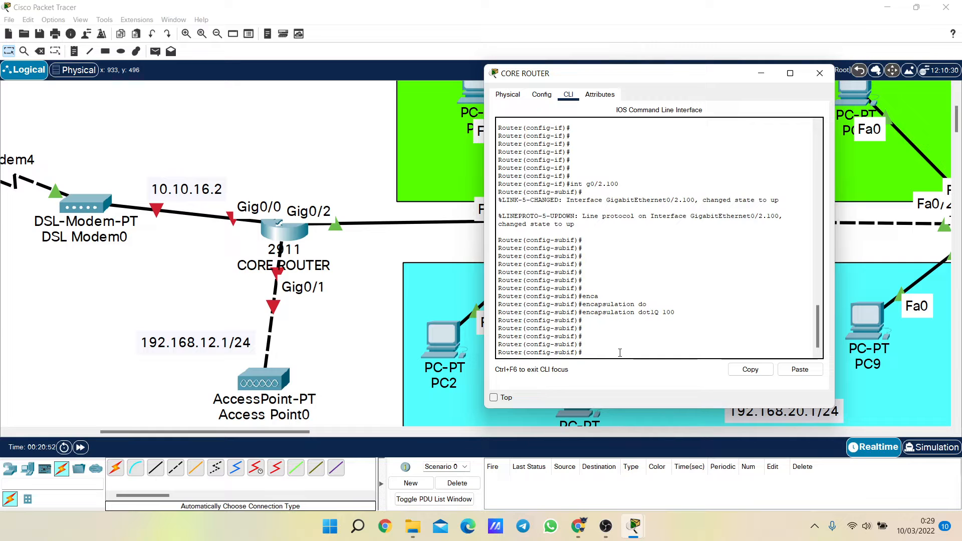
# Switch to a blank Notepad document and move its window aside to uncover CORE ROUTER in the topology
pyautogui.click(329, 131)
pyautogui.scroll(2, 511, 238)
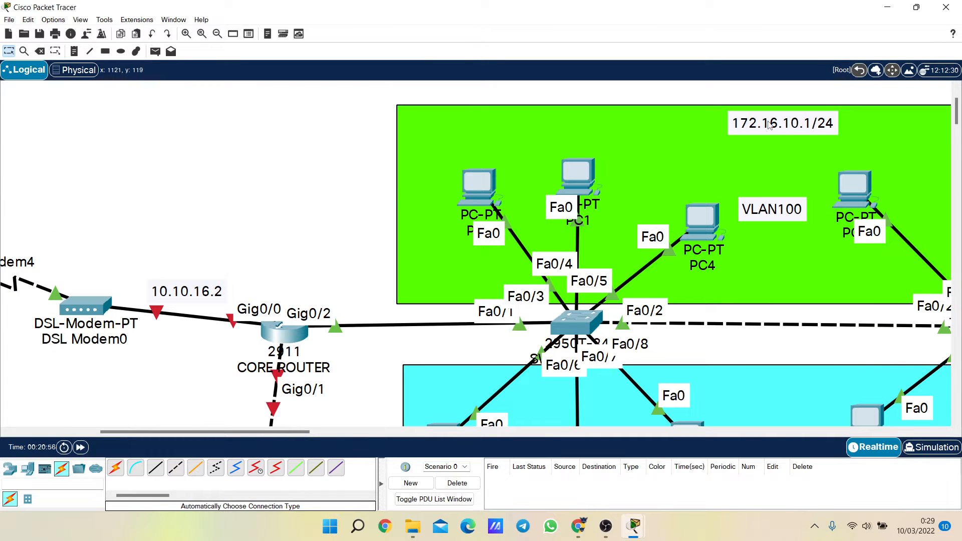
pyautogui.scroll(-2, 353, 207)
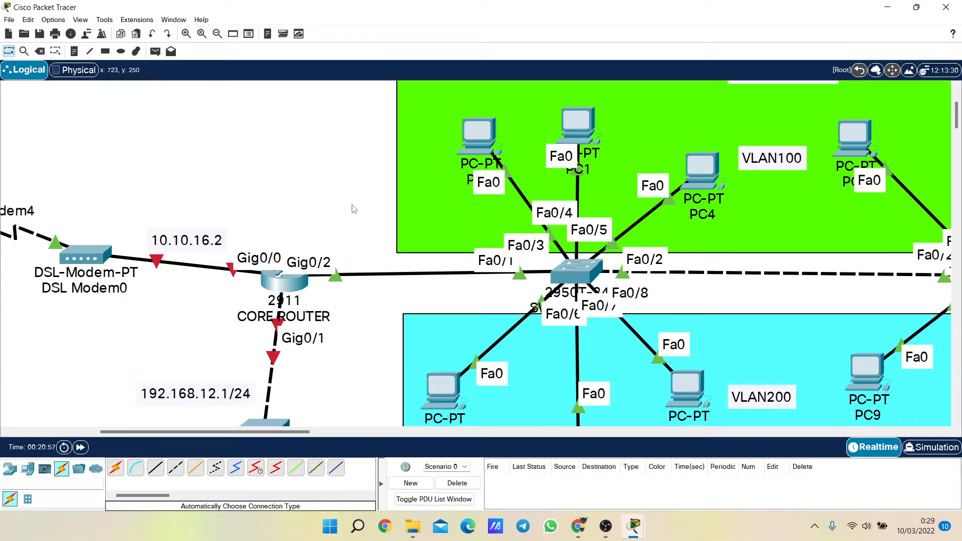
pyautogui.scroll(2, 354, 208)
pyautogui.press('super')
pyautogui.write('note')
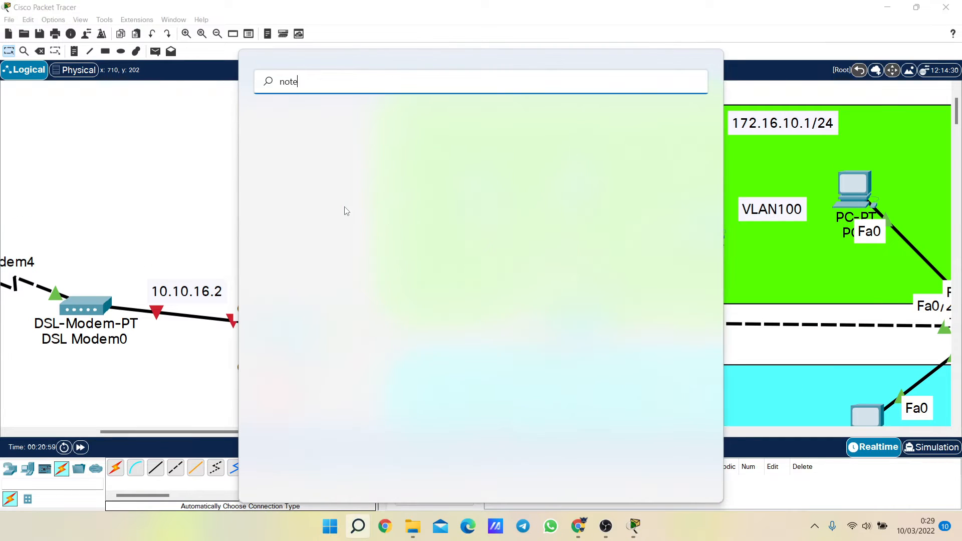
pyautogui.write('pad')
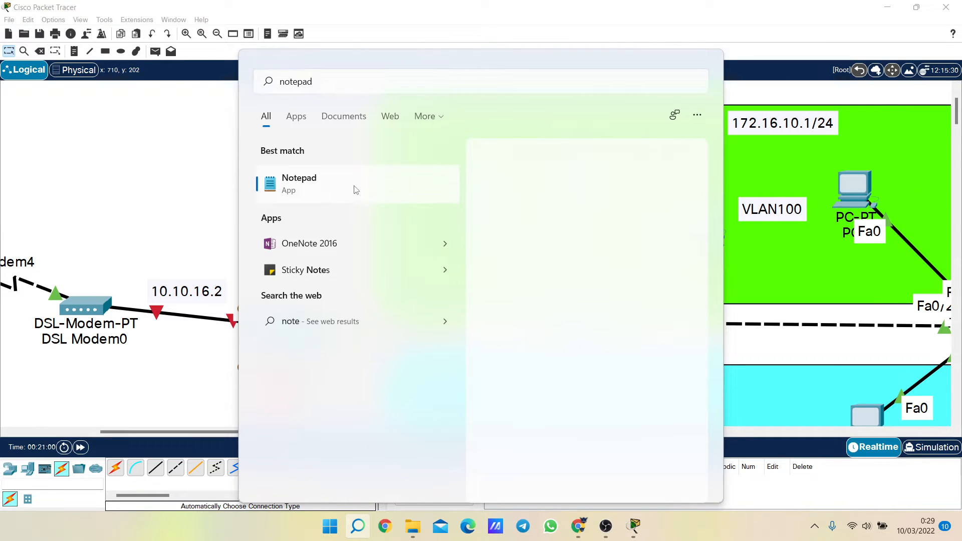
pyautogui.click(362, 193)
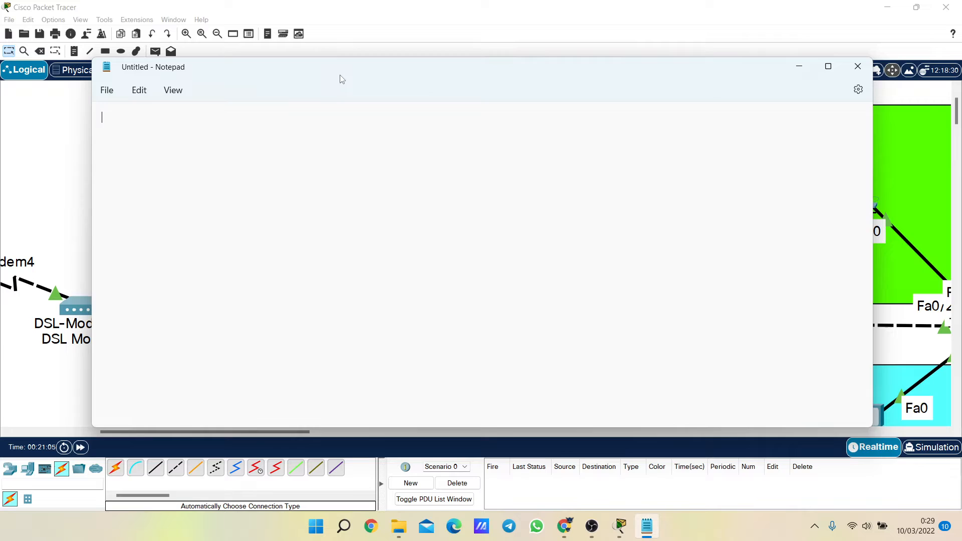
pyautogui.moveTo(340, 80); pyautogui.dragTo(584, 84)
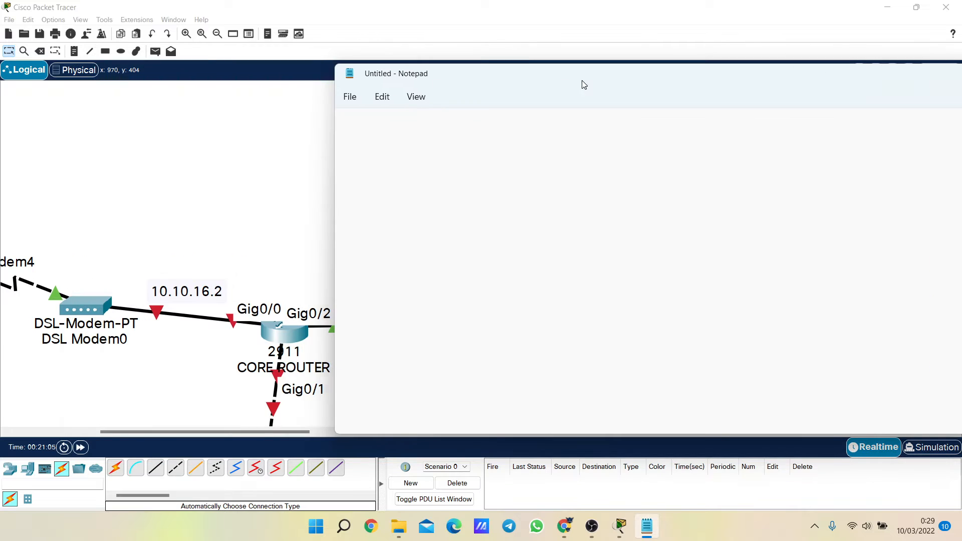
# Note the commands int g0/2, no sh and int g0/2.100 on separate lines, marking the subinterface line with "<========= vlan 100"
pyautogui.write('int g0/2')
pyautogui.press('Return')
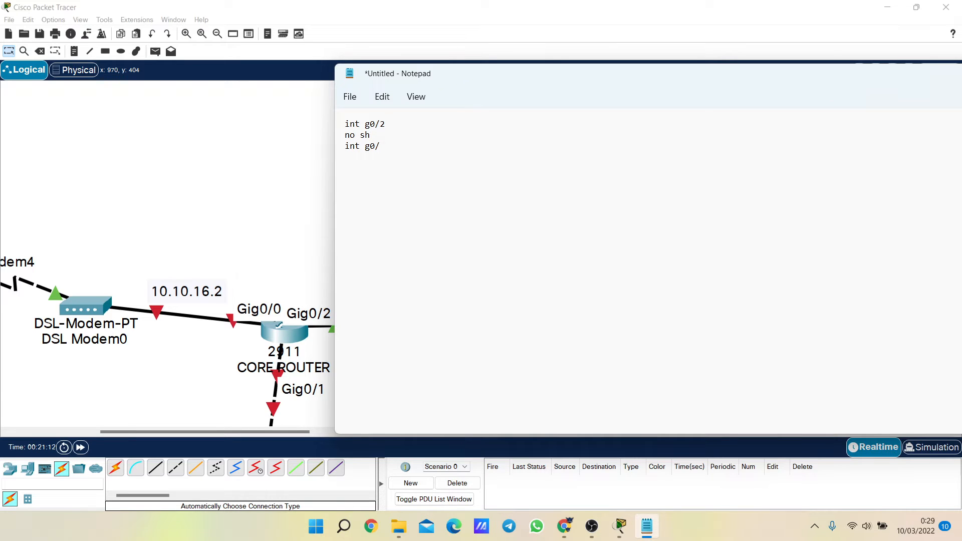
pyautogui.write('2.100')
pyautogui.write(' <')
pyautogui.write('=========')
pyautogui.write(' vlan 100')
# Add the line "encapsulation Dot1q 100" below the subinterface command in the note
pyautogui.write('encapsulati')
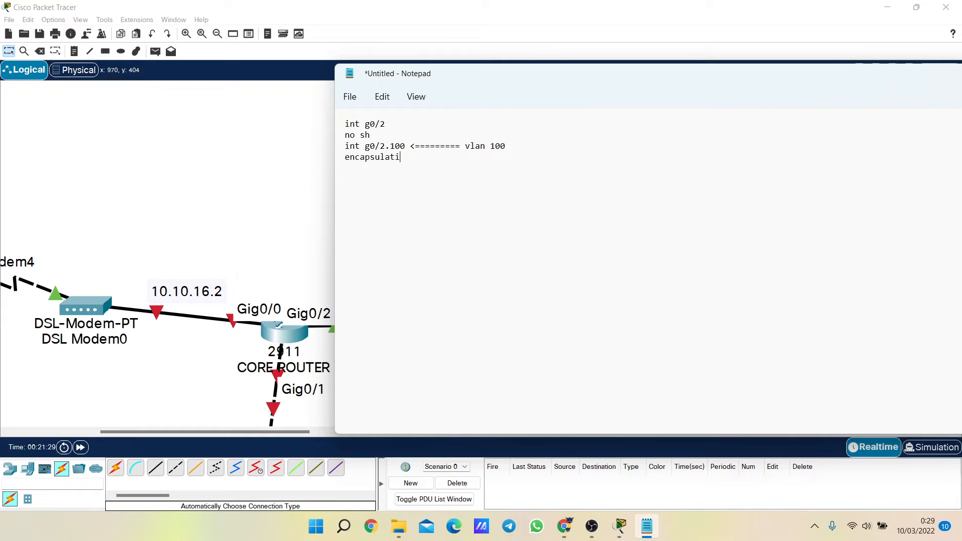
pyautogui.write('on Dot1q 100')
pyautogui.doubleClick(453, 157)
pyautogui.click(472, 173)
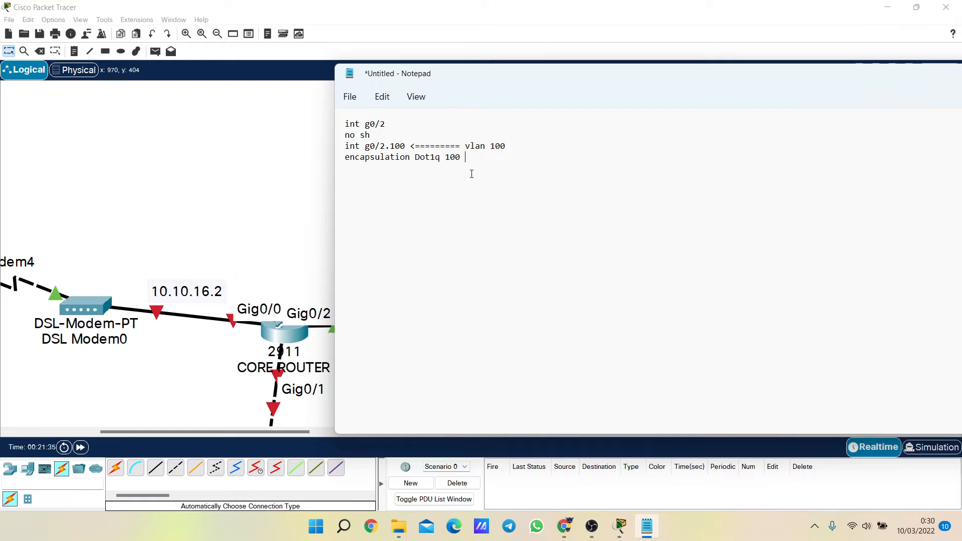
pyautogui.doubleClick(496, 146)
# Check the encapsulation command in CORE ROUTER's CLI and correct the note's keyword to dot1Q
pyautogui.click(204, 207)
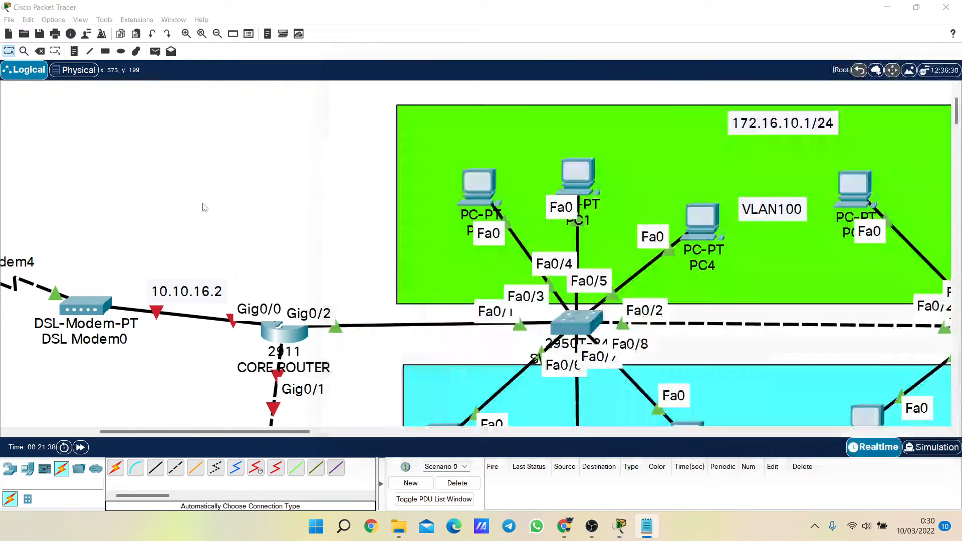
pyautogui.moveTo(620, 526)
pyautogui.click(682, 472)
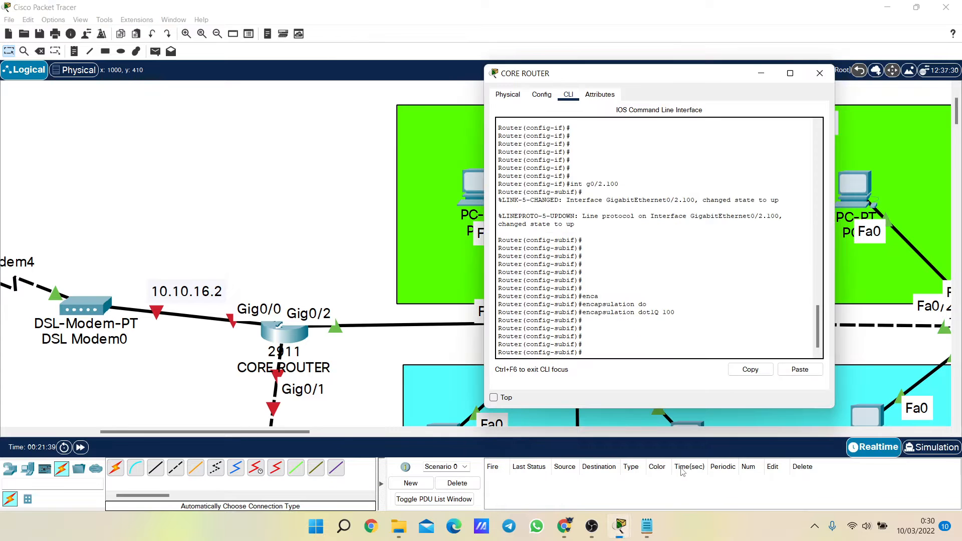
pyautogui.click(647, 526)
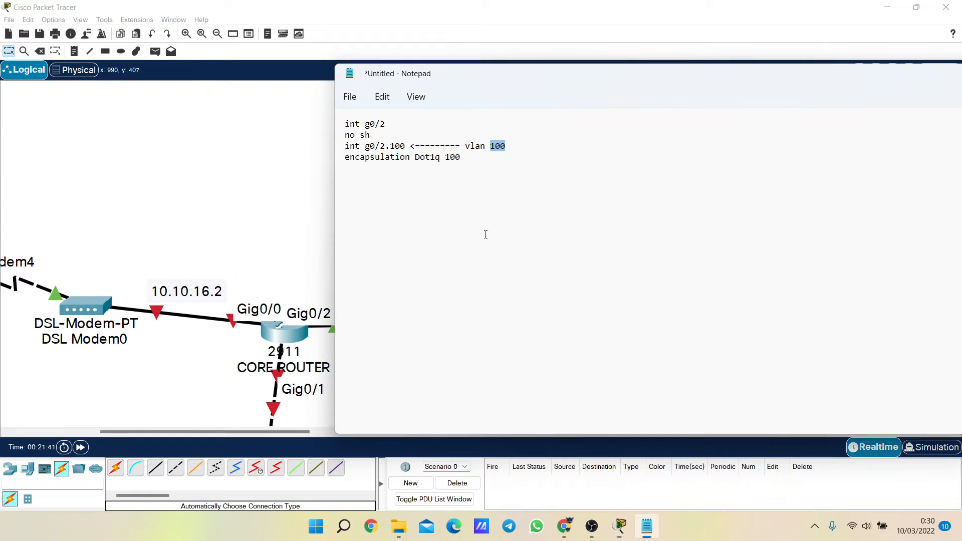
pyautogui.click(419, 157)
pyautogui.press('BackSpace')
pyautogui.write('d')
pyautogui.press('BackSpace')
pyautogui.write('!')
pyautogui.press('BackSpace')
pyautogui.write('Q')
# Switch back to CORE ROUTER's CLI in Packet Tracer and assign ip address 172.16.10.1 255.255.255.0 to g0/2.100
pyautogui.click(274, 193)
pyautogui.scroll(-2, 275, 194)
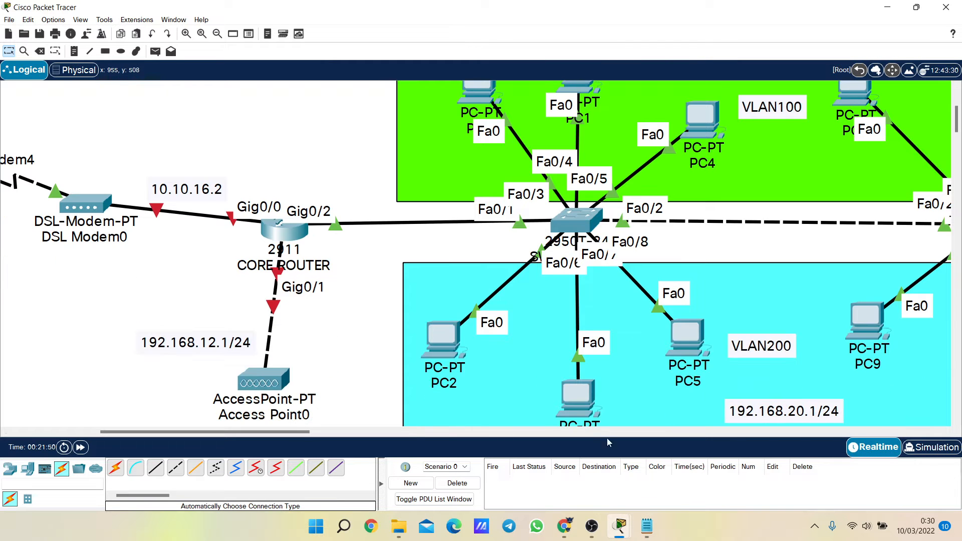
pyautogui.moveTo(620, 526)
pyautogui.click(688, 451)
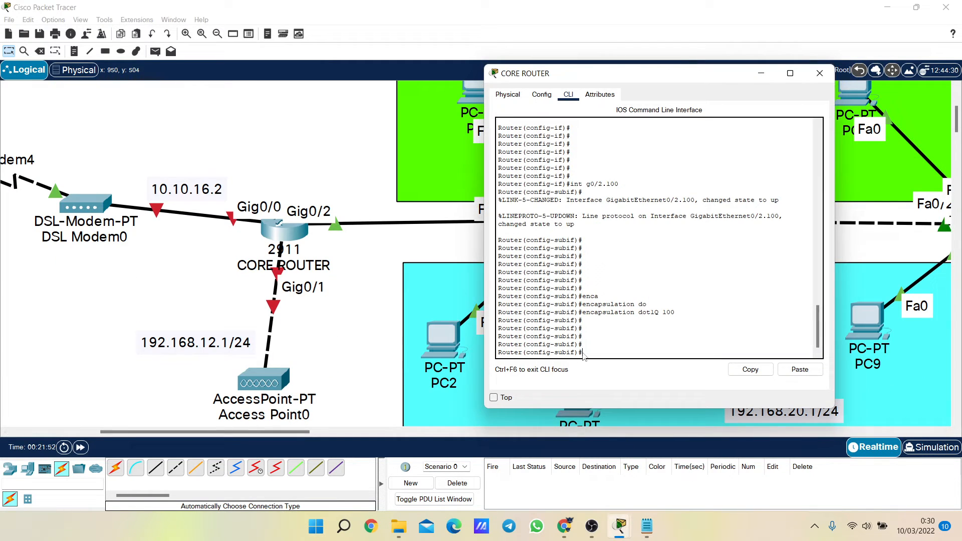
pyautogui.write('ip add')
pyautogui.press('Tab')
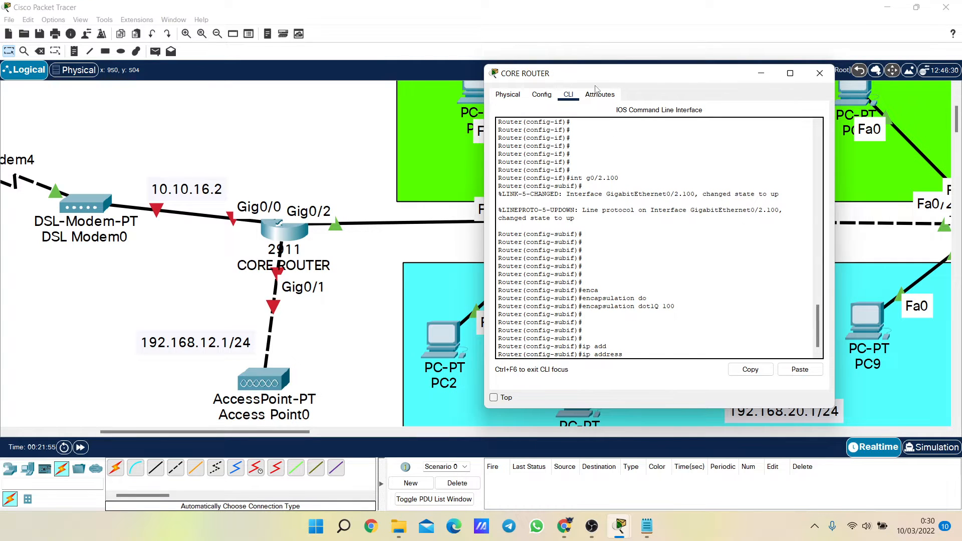
pyautogui.moveTo(599, 75); pyautogui.dragTo(396, 74)
pyautogui.scroll(5, 494, 356)
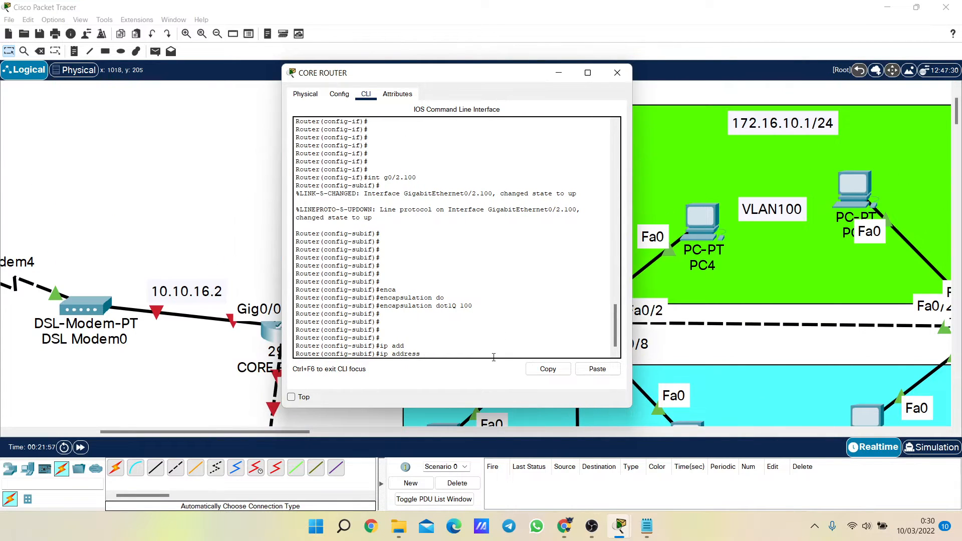
pyautogui.write('172.16.10.1 2555.255.255.0')
pyautogui.press('Return')
pyautogui.press('Return')
pyautogui.press('Return')
pyautogui.press('Return')
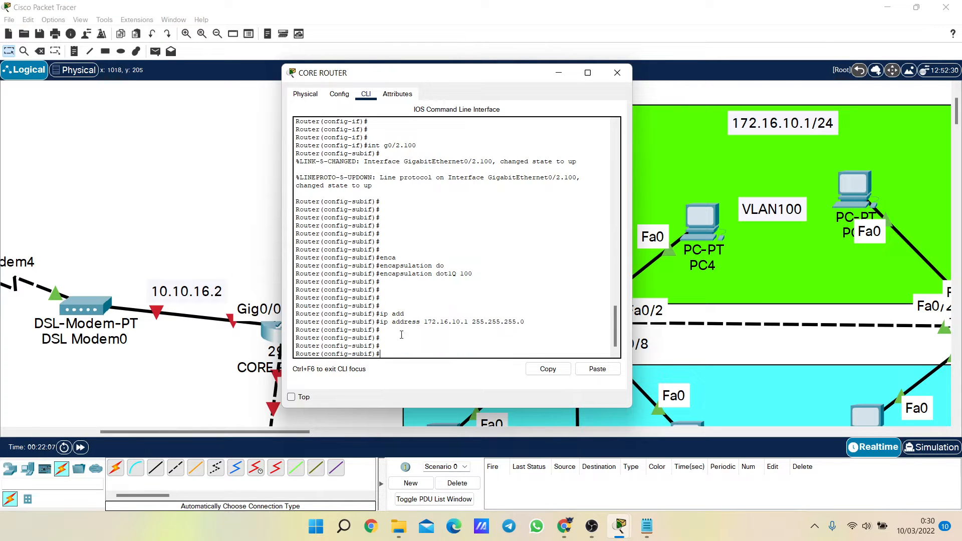
# Try to enter an ip dhcp command in the g0/2.100 subinterface configuration mode
pyautogui.scroll(-2, 438, 356)
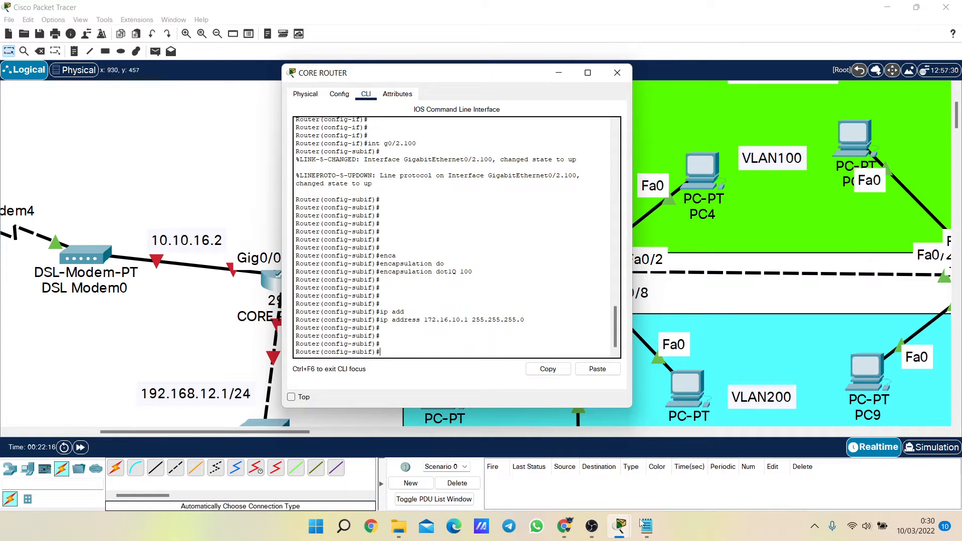
pyautogui.write('ip dhcp')
pyautogui.press('Tab')
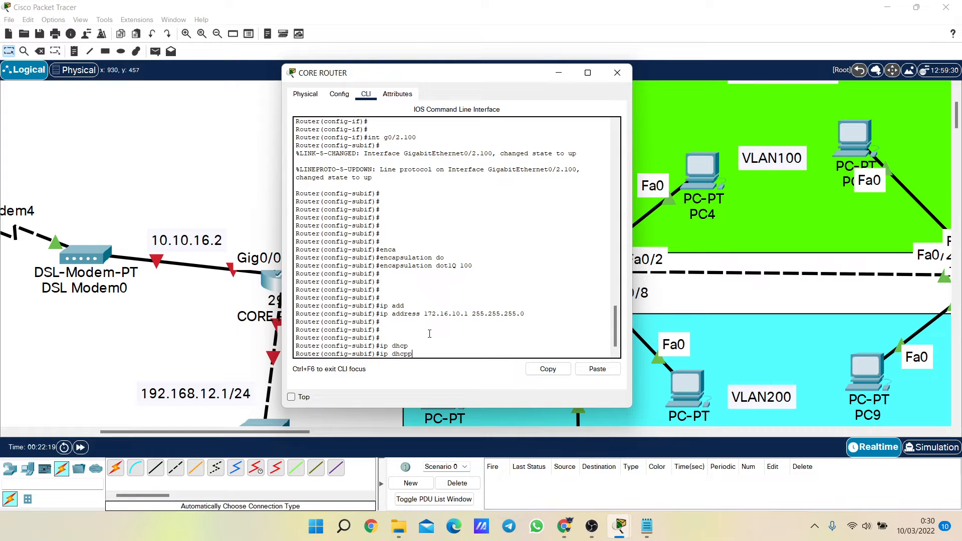
pyautogui.press('BackSpace')
pyautogui.press('BackSpace')
pyautogui.press('BackSpace')
pyautogui.press('BackSpace')
pyautogui.press('BackSpace')
pyautogui.press('Tab')
pyautogui.press('Tab')
pyautogui.press('BackSpace')
pyautogui.press('BackSpace')
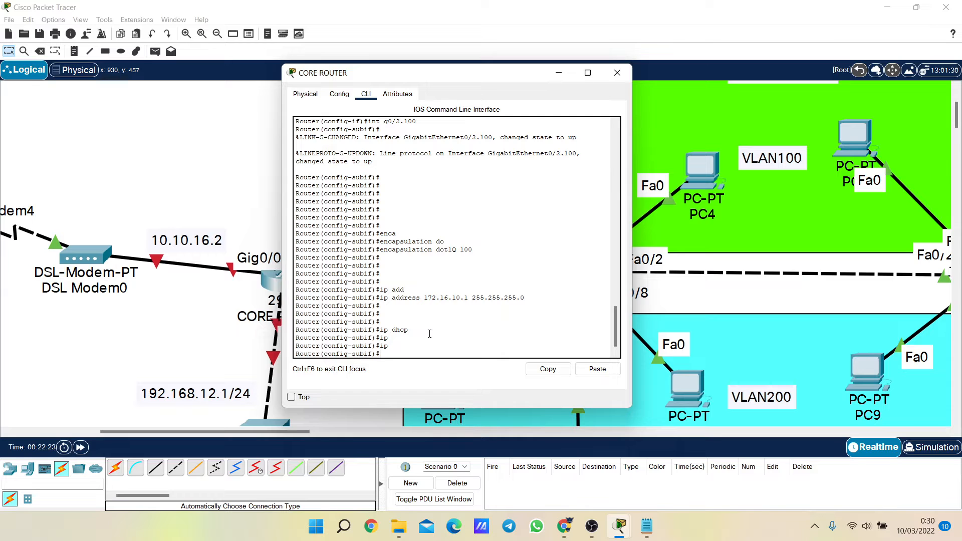
pyautogui.write('ip dq')
pyautogui.press('Tab')
pyautogui.press('BackSpace')
pyautogui.press('BackSpace')
pyautogui.press('BackSpace')
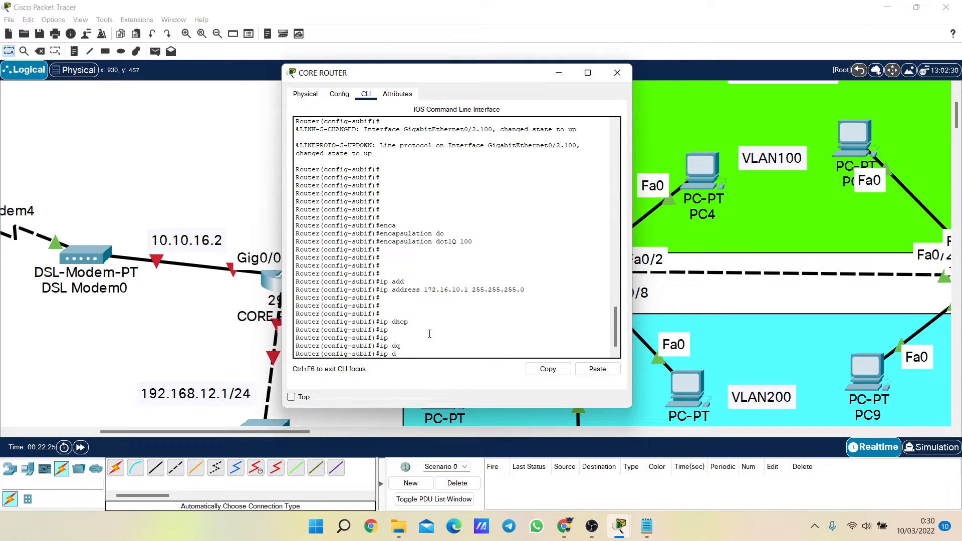
pyautogui.press('Tab')
pyautogui.press('Tab')
# List the available subinterface commands with ? and the ip options with ip ?, clearing the leftover text
pyautogui.write('?')
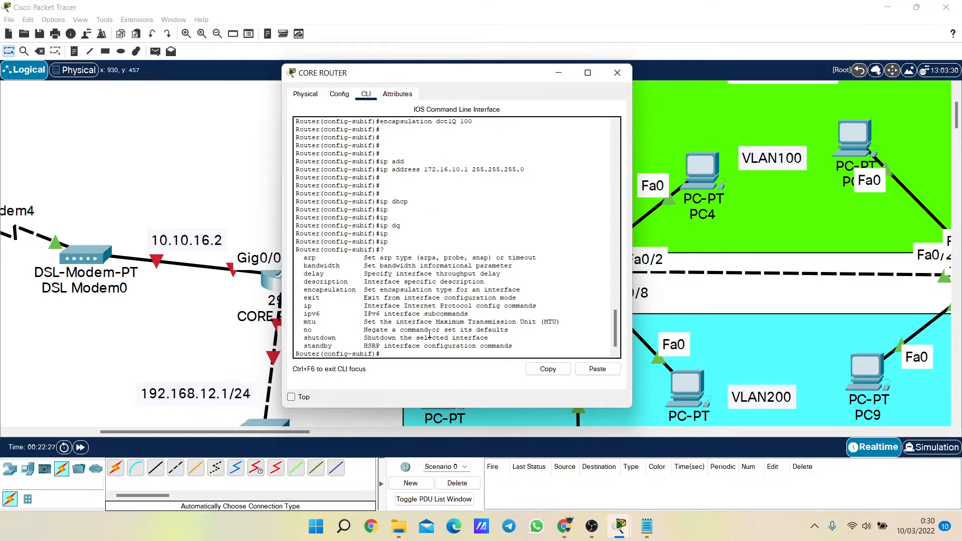
pyautogui.write('ip ?')
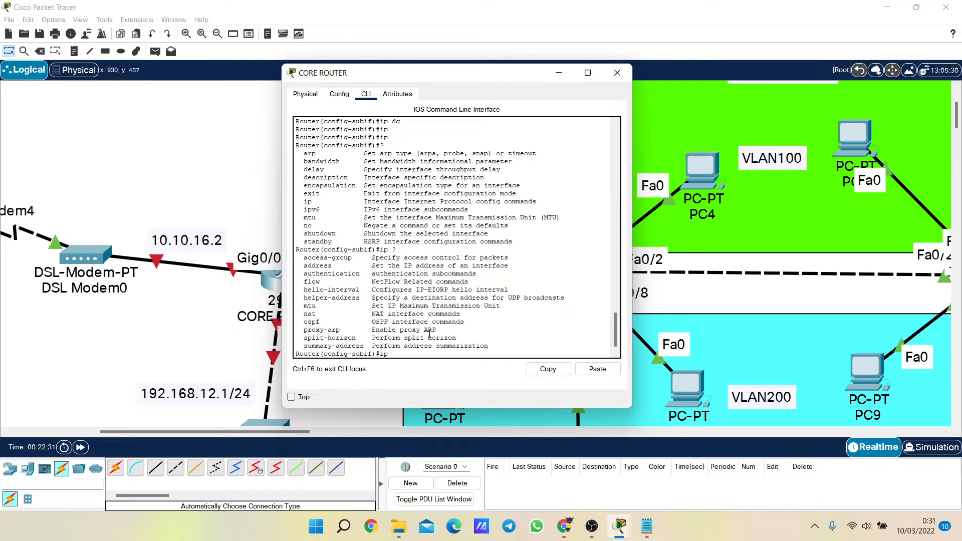
pyautogui.press('BackSpace')
pyautogui.press('BackSpace')
# Leave the subinterface configuration with exit to return to global configuration mode
pyautogui.write('exit')
pyautogui.press('Return')
pyautogui.press('Return')
pyautogui.press('Return')
pyautogui.press('Return')
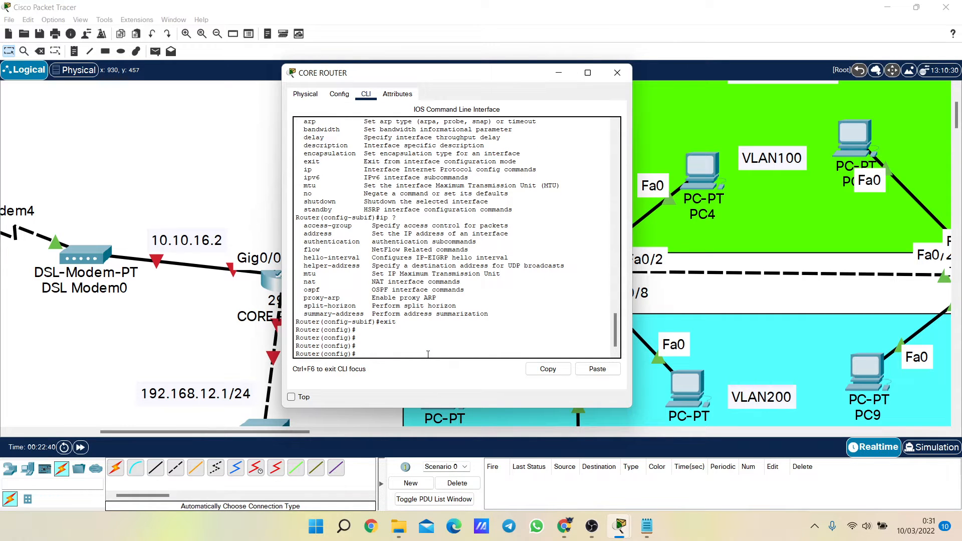
# Create a DHCP pool for VLAN100 with ip dhcp pool vlan100
pyautogui.write('ip dhc')
pyautogui.press('Tab')
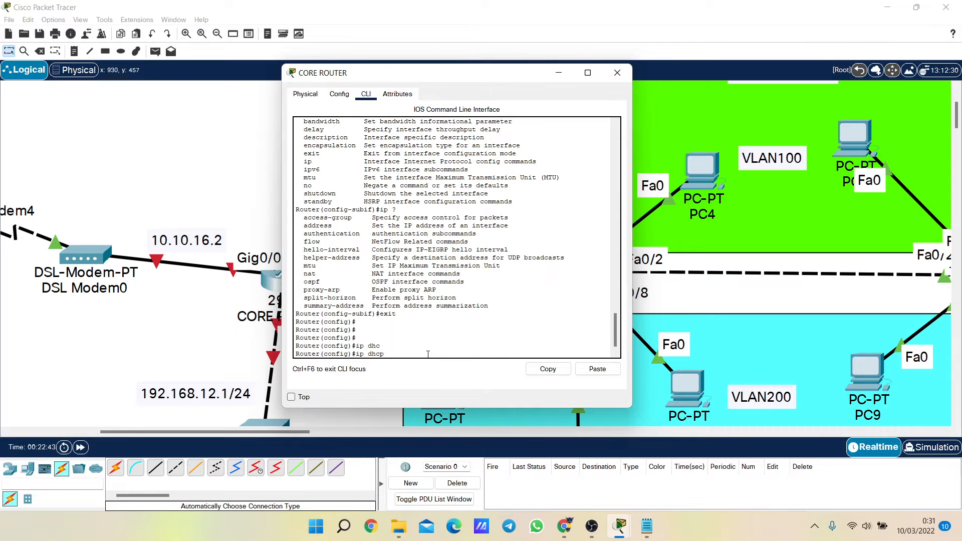
pyautogui.write('pol')
pyautogui.press('Tab')
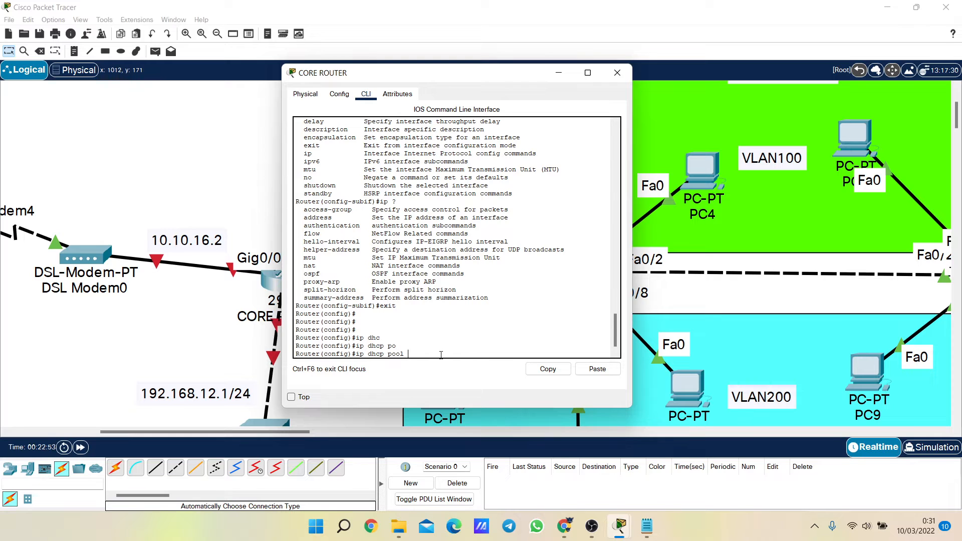
pyautogui.write('vlan100')
pyautogui.moveTo(356, 354); pyautogui.dragTo(458, 354)
pyautogui.press('Return')
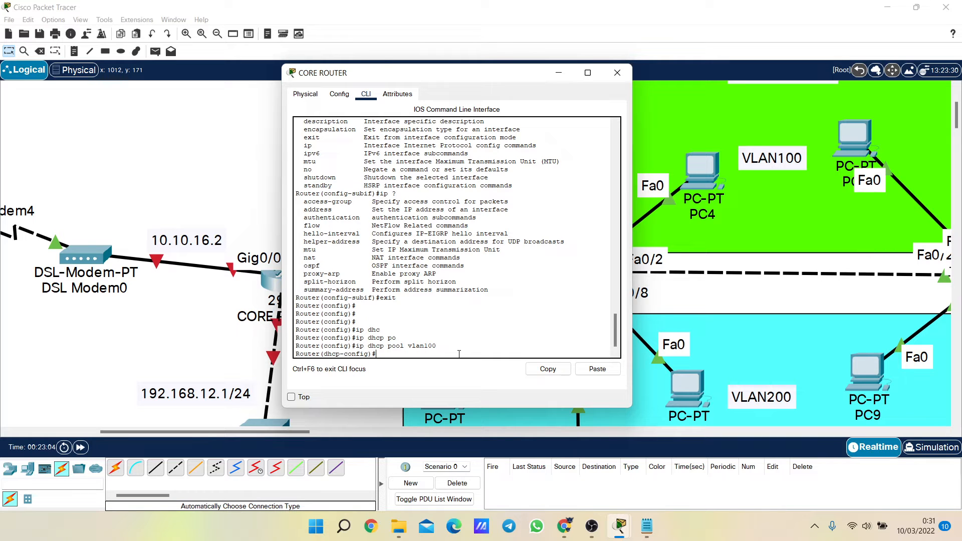
pyautogui.write('ad')
pyautogui.press('Tab')
pyautogui.press('BackSpace')
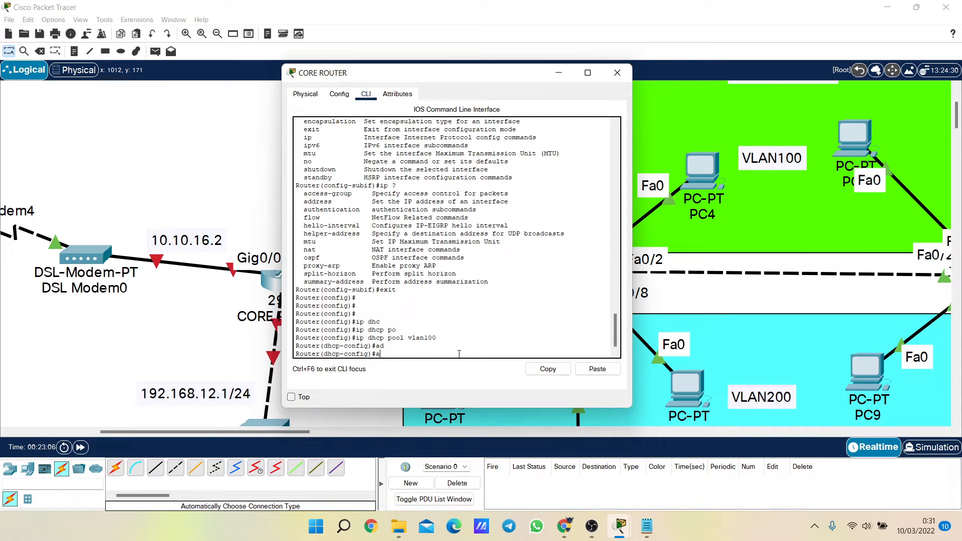
# Set the vlan100 DHCP pool's network to 172.16.10.0 with mask 255.255.255.0
pyautogui.write('net')
pyautogui.press('Tab')
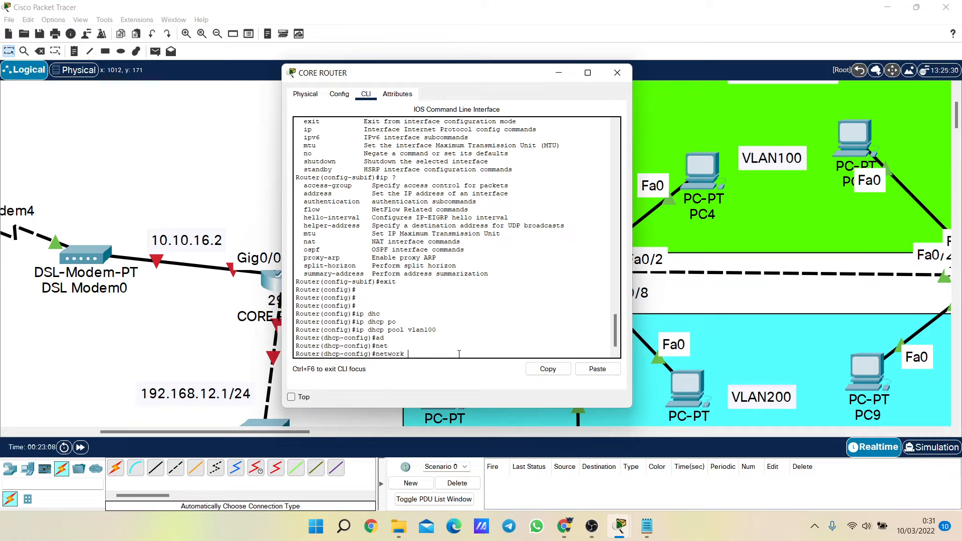
pyautogui.write('1')
pyautogui.scroll(1, 487, 299)
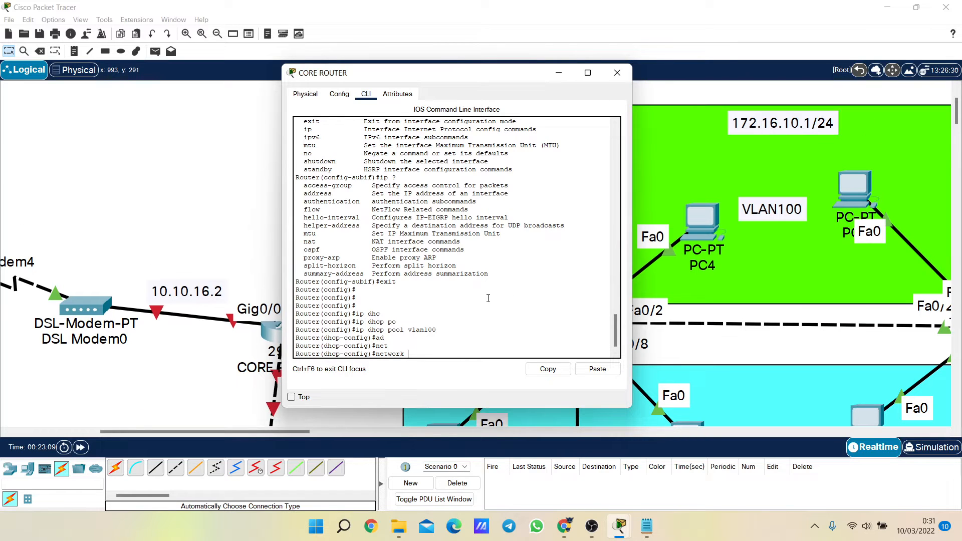
pyautogui.write('72.16.10.0')
pyautogui.write(' ?')
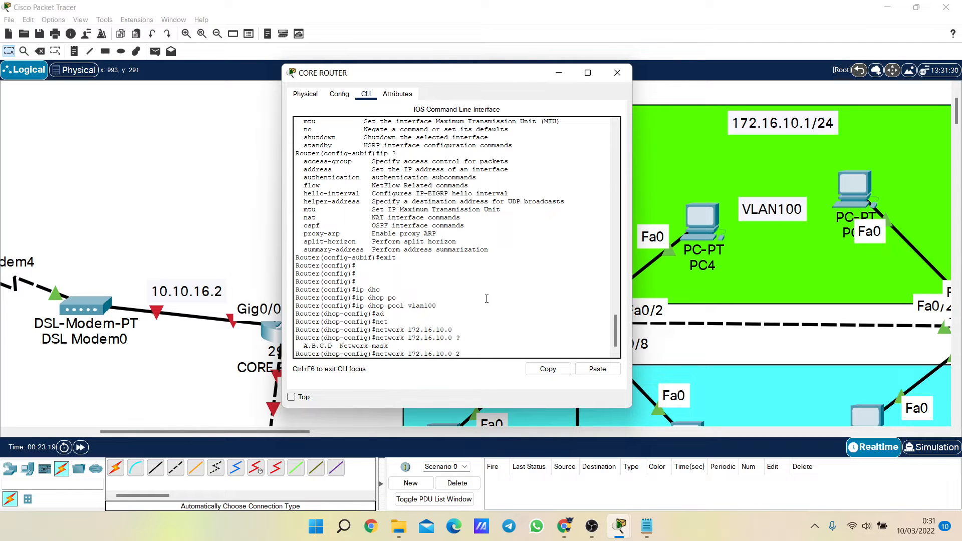
pyautogui.write('255.255.255.0')
pyautogui.press('Return')
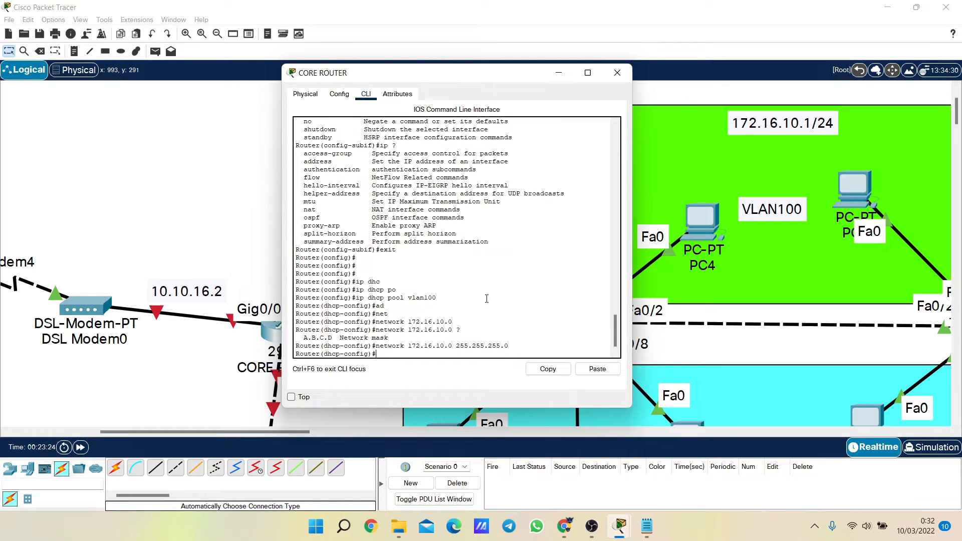
# Set the vlan100 pool's default-router to 172.16.10.1 and exit to global configuration mode
pyautogui.write('?')
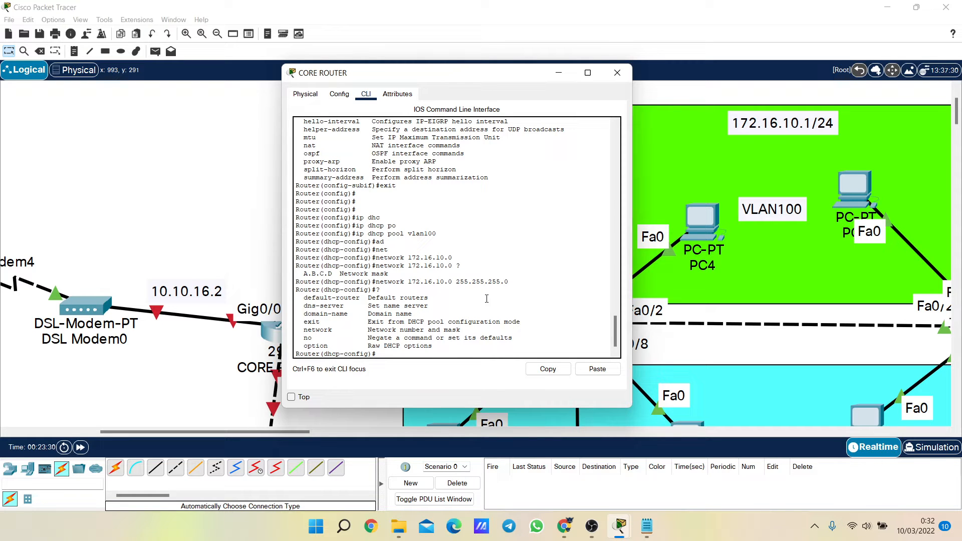
pyautogui.write('defa')
pyautogui.press('Tab')
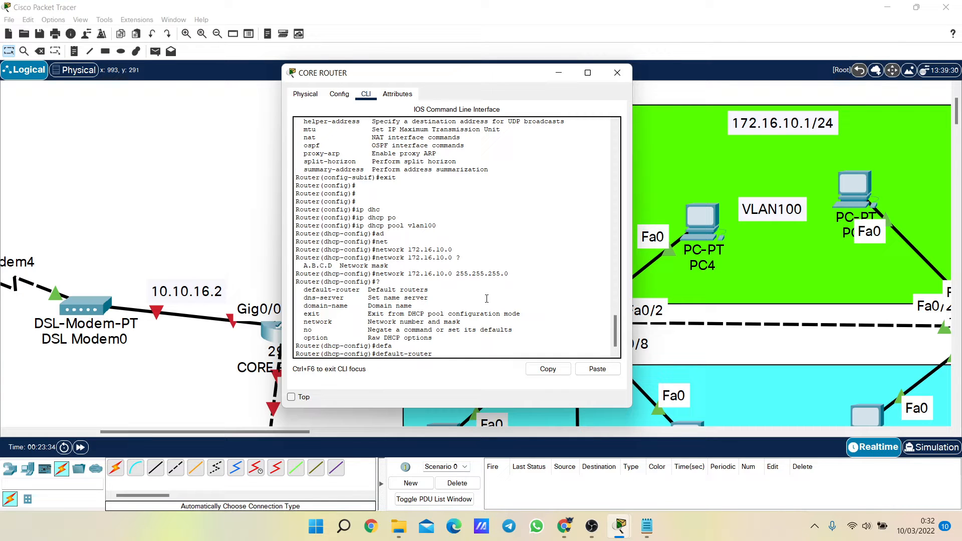
pyautogui.write('172.16.10.1')
pyautogui.press('Return')
pyautogui.press('Return')
pyautogui.press('Return')
pyautogui.press('Return')
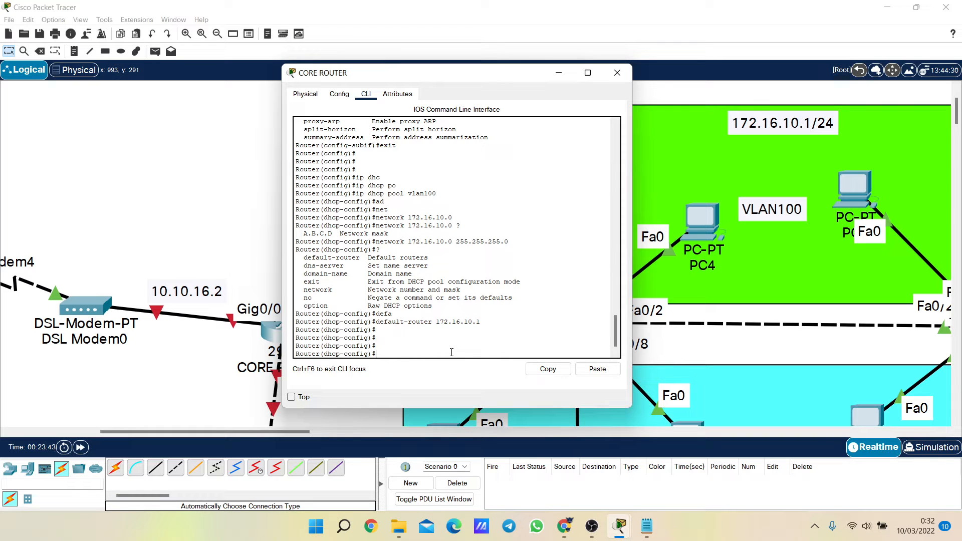
pyautogui.write('exit')
pyautogui.press('Return')
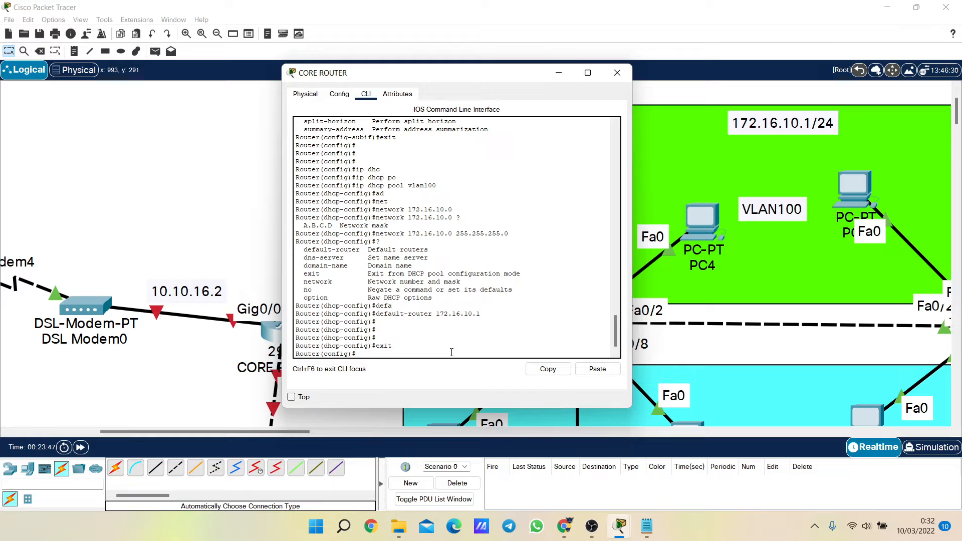
# Create the g0/2.200 subinterface on the core router for VLAN200
pyautogui.scroll(4, 451, 352)
pyautogui.scroll(3, 451, 352)
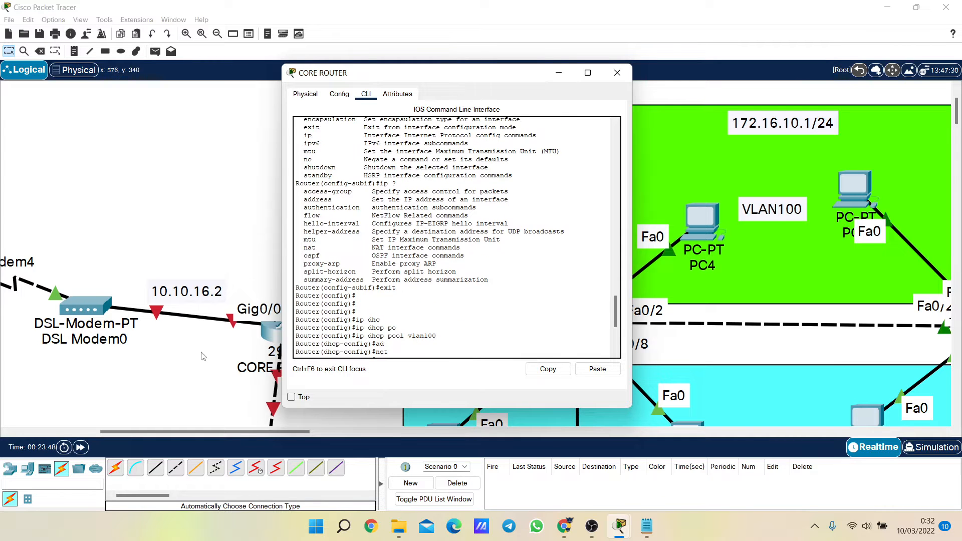
pyautogui.scroll(-3, 203, 357)
pyautogui.scroll(2, 203, 357)
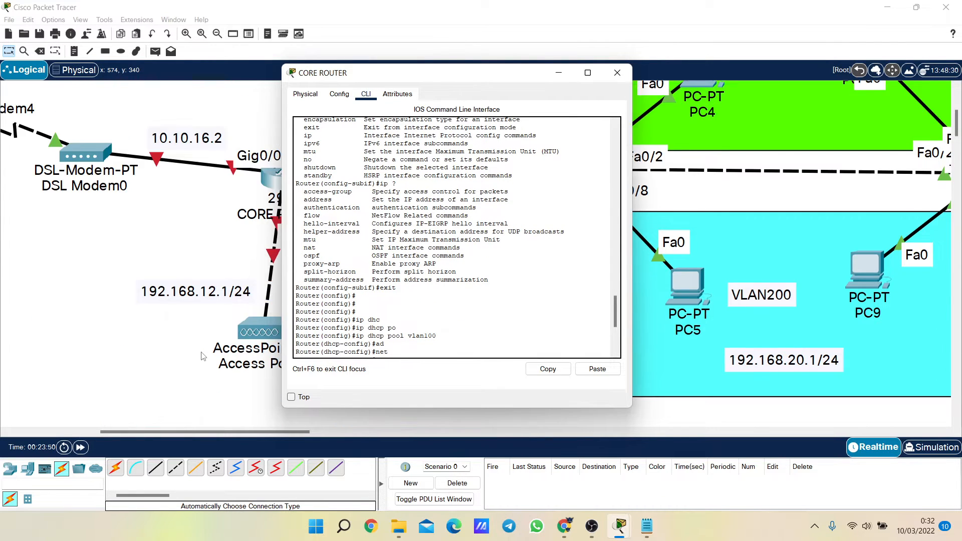
pyautogui.scroll(-3, 398, 338)
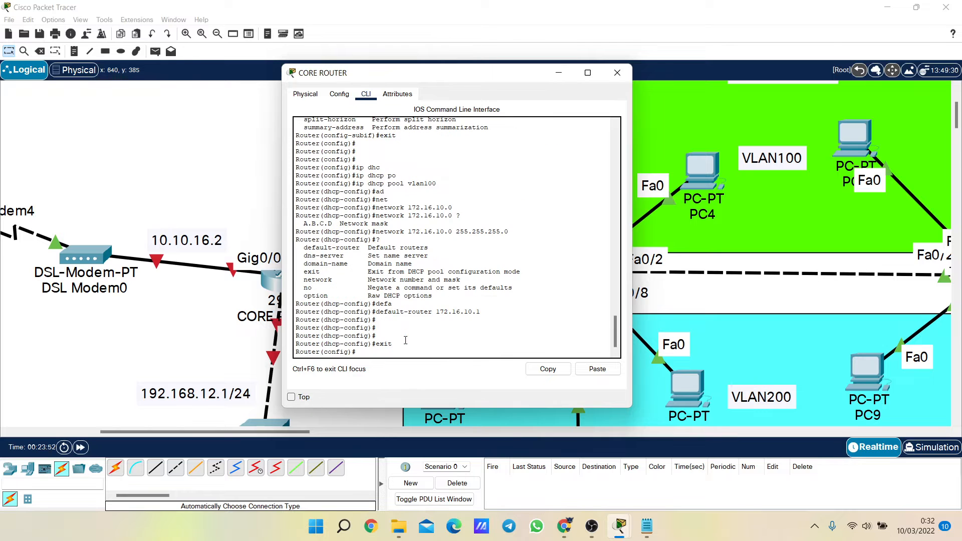
pyautogui.scroll(-5, 409, 353)
pyautogui.write('int g0/2.200')
pyautogui.press('Return')
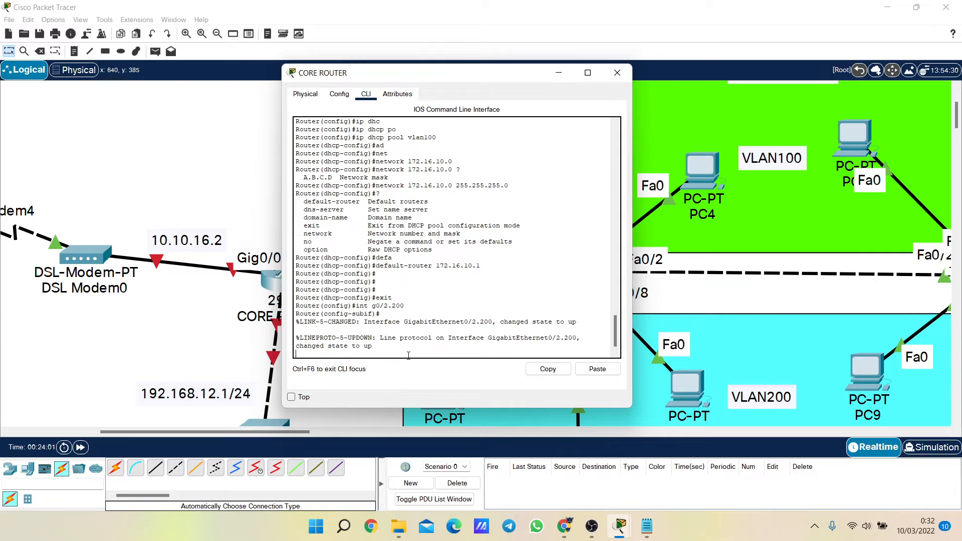
pyautogui.press('Return')
pyautogui.press('Return')
pyautogui.press('Return')
pyautogui.press('Return')
pyautogui.press('Return')
pyautogui.press('Return')
pyautogui.press('Return')
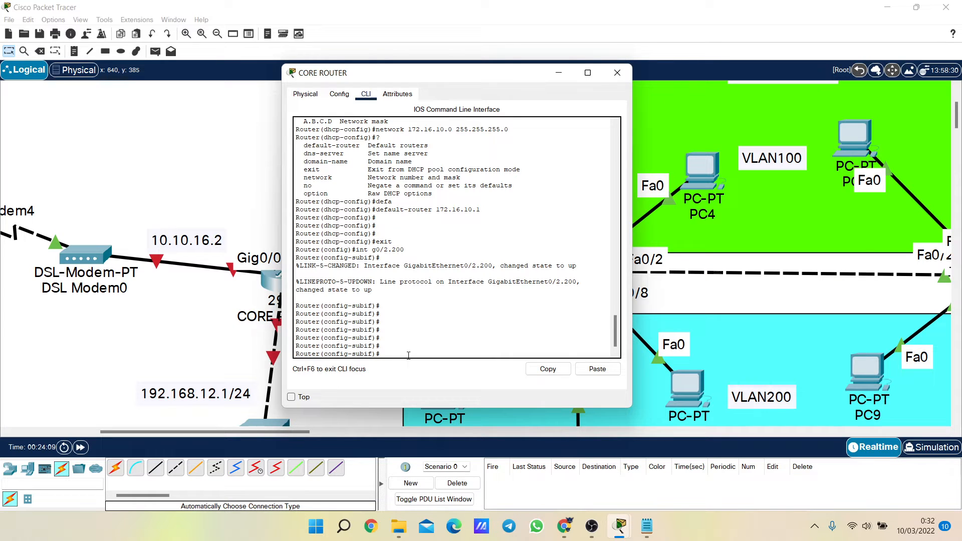
# Set the encapsulation of subinterface g0/2.200 to dot1Q with VLAN ID 200
pyautogui.write('enc')
pyautogui.press('Tab')
pyautogui.write('do')
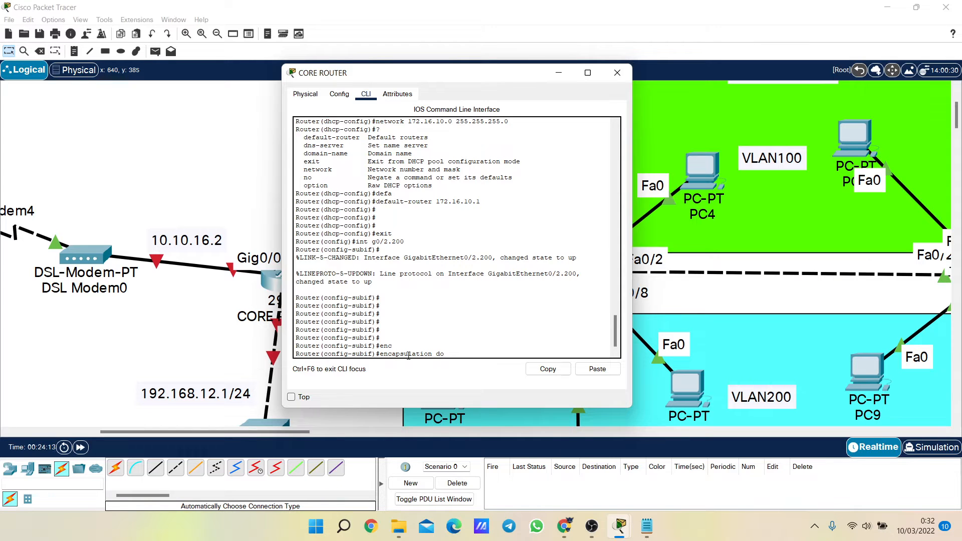
pyautogui.press('Tab')
pyautogui.write('200')
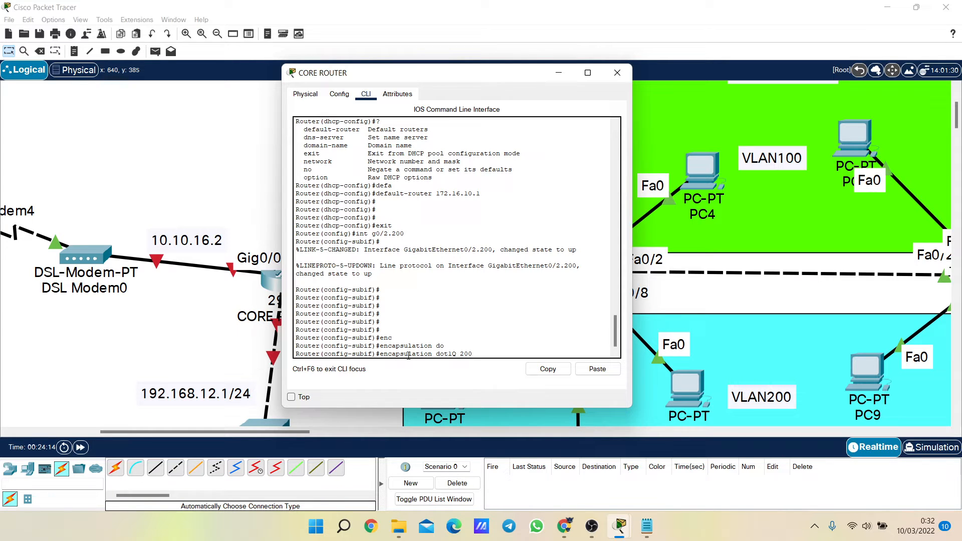
pyautogui.press('Return')
pyautogui.press('Return')
pyautogui.press('Return')
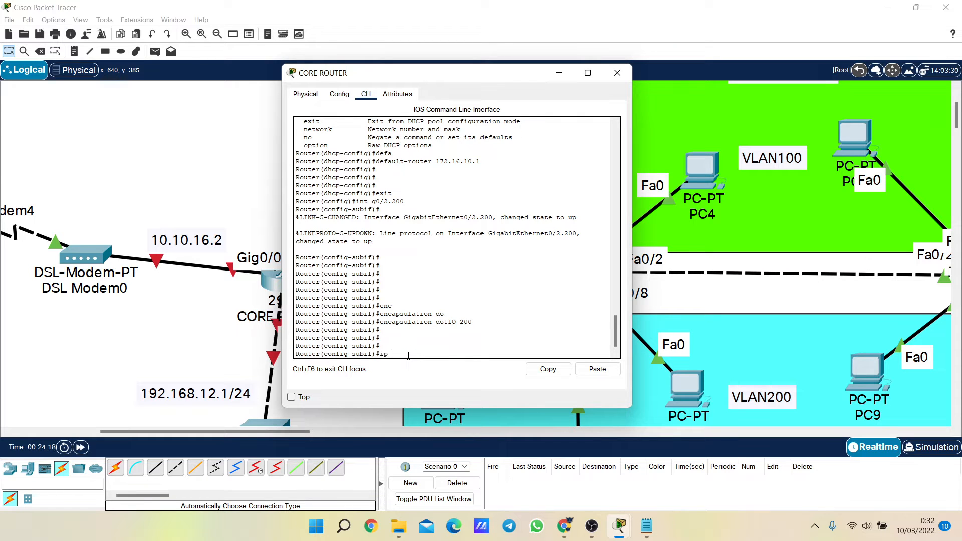
# Assign IP address 192.168.20.1 with mask 255.255.255.0 to g0/2.200 and exit to global configuration mode
pyautogui.write('ip address')
pyautogui.press('Tab')
pyautogui.scroll(-4, 490, 314)
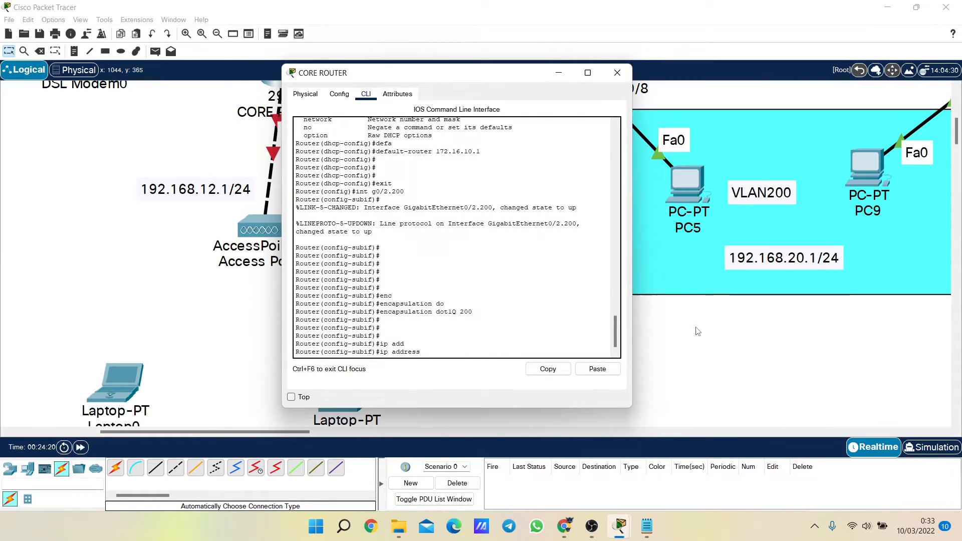
pyautogui.write('192.168.20.1 255.255')
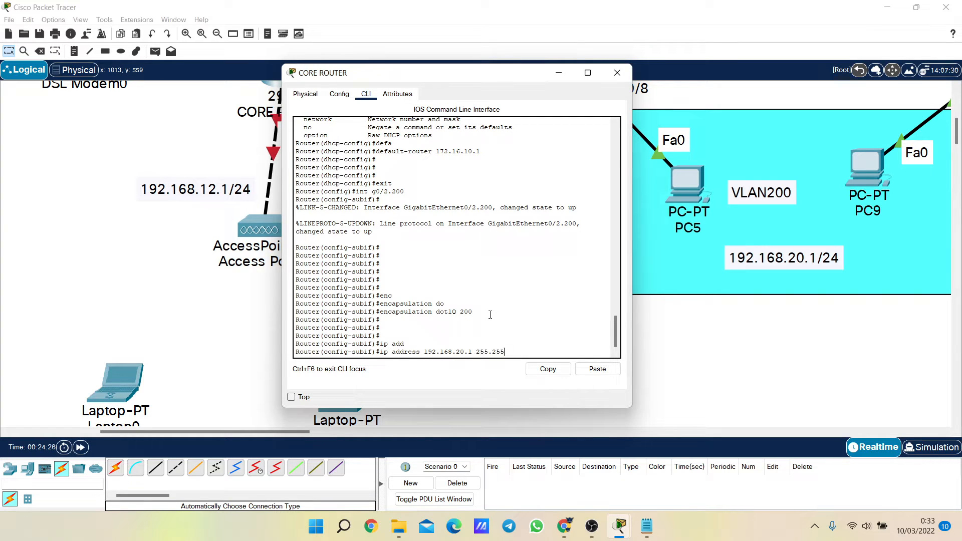
pyautogui.write('.255.0')
pyautogui.press('Return')
pyautogui.press('Return')
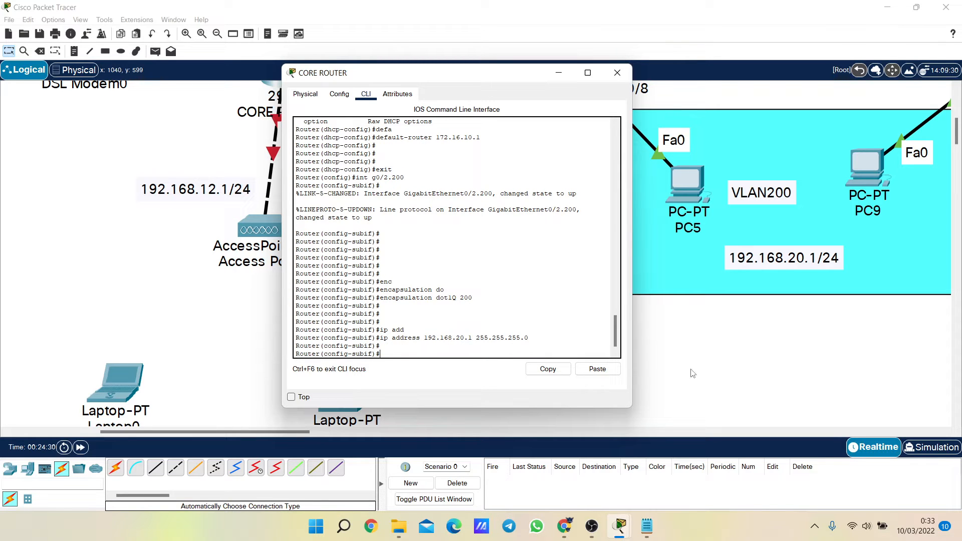
pyautogui.scroll(3, 653, 363)
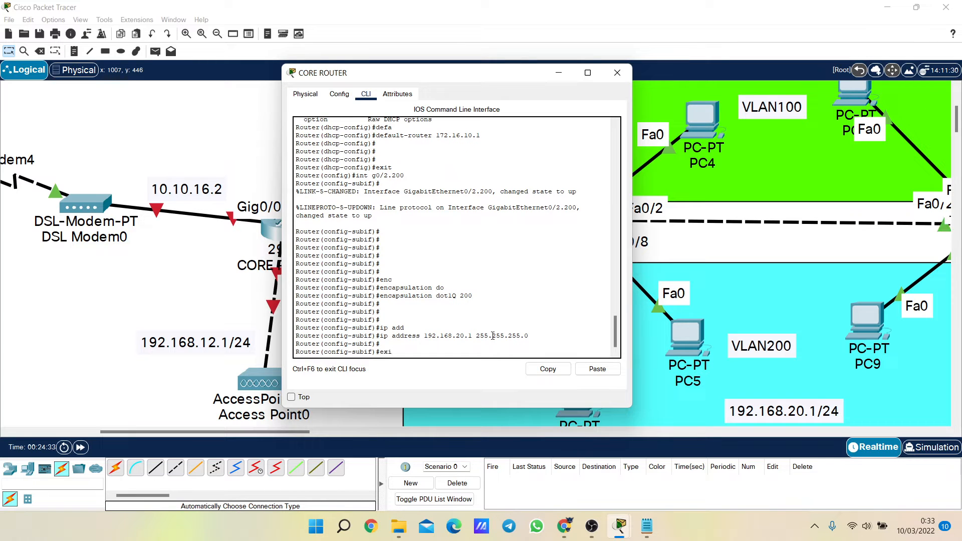
pyautogui.write('exit')
pyautogui.press('Return')
pyautogui.press('Return')
pyautogui.press('Return')
pyautogui.press('Return')
pyautogui.press('Return')
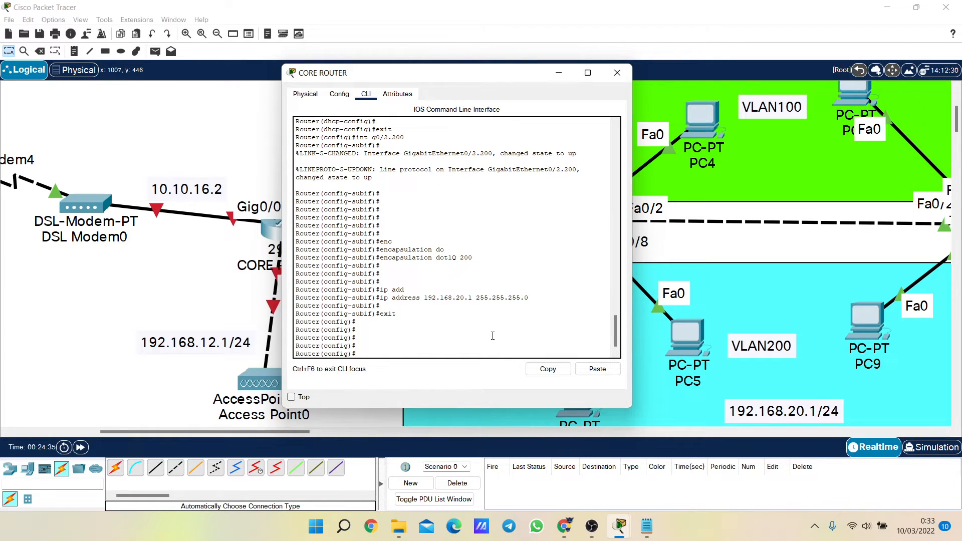
# Create a DHCP pool for VLAN200 with ip dhcp pool vlan200
pyautogui.write('ip dh')
pyautogui.press('Tab')
pyautogui.write('po')
pyautogui.press('Tab')
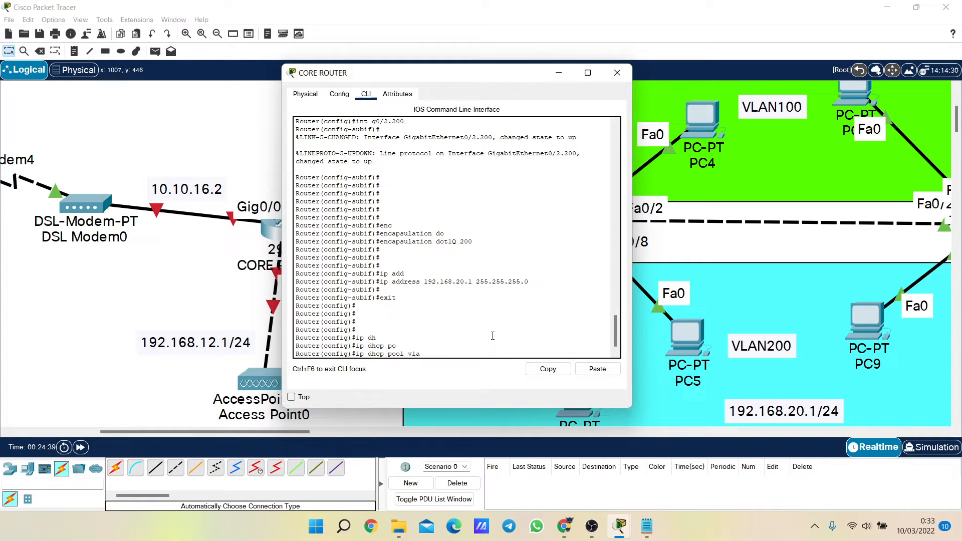
pyautogui.write('vlan200')
pyautogui.press('Return')
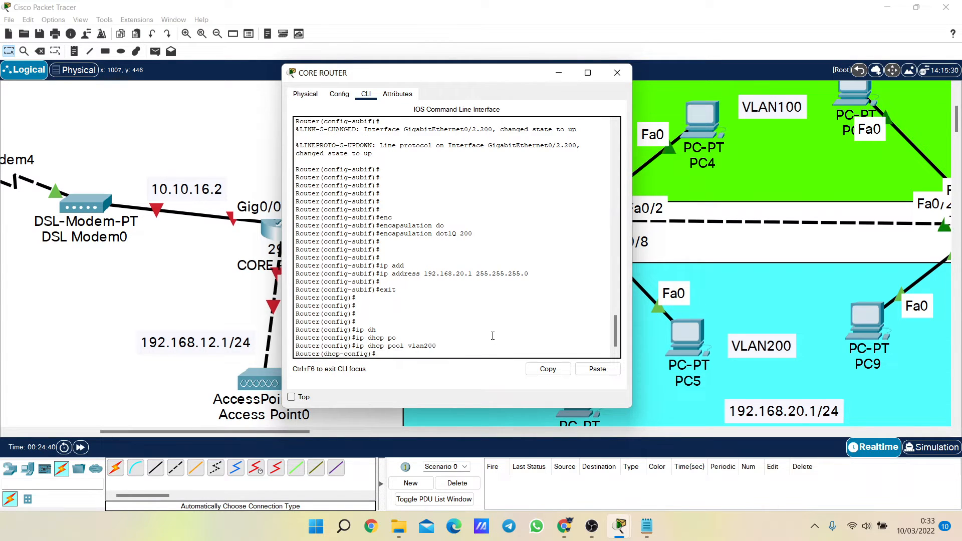
# Set the vlan200 DHCP pool's network to 192.168.20.0 with mask 255.255.255.0
pyautogui.write('net')
pyautogui.press('Tab')
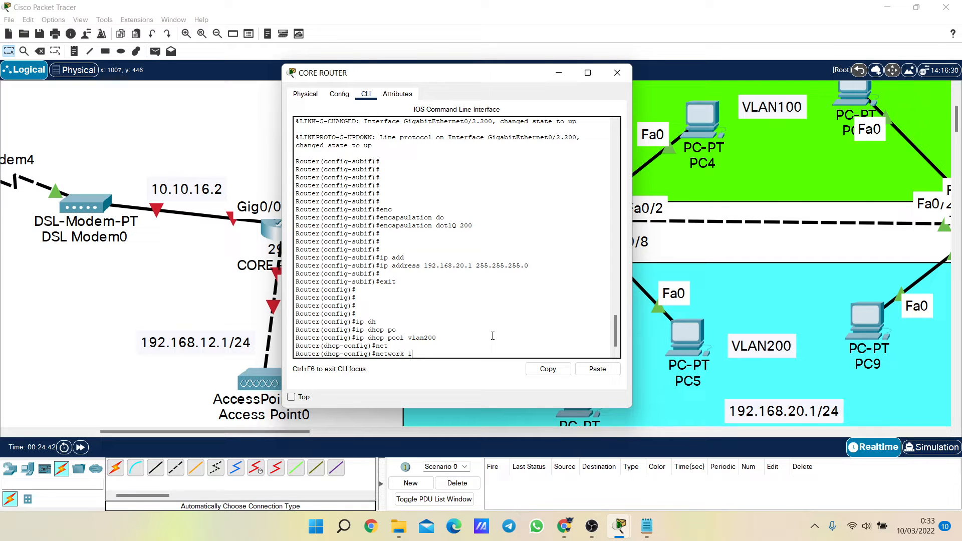
pyautogui.write('192.168.20.0 255.255.255.0')
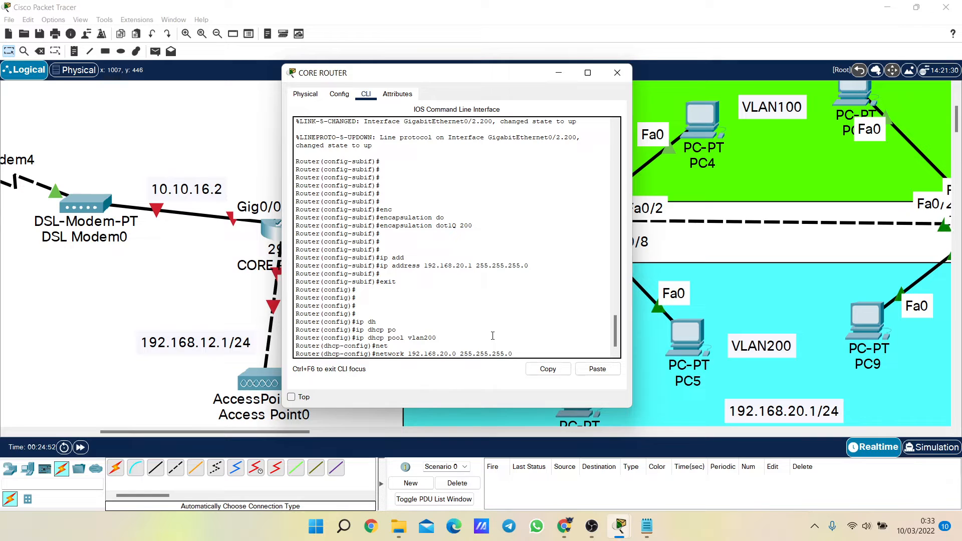
pyautogui.press('Return')
# Set the vlan200 pool's default-router to 192.168.20.1 and exit to global configuration mode
pyautogui.write('defa')
pyautogui.press('Tab')
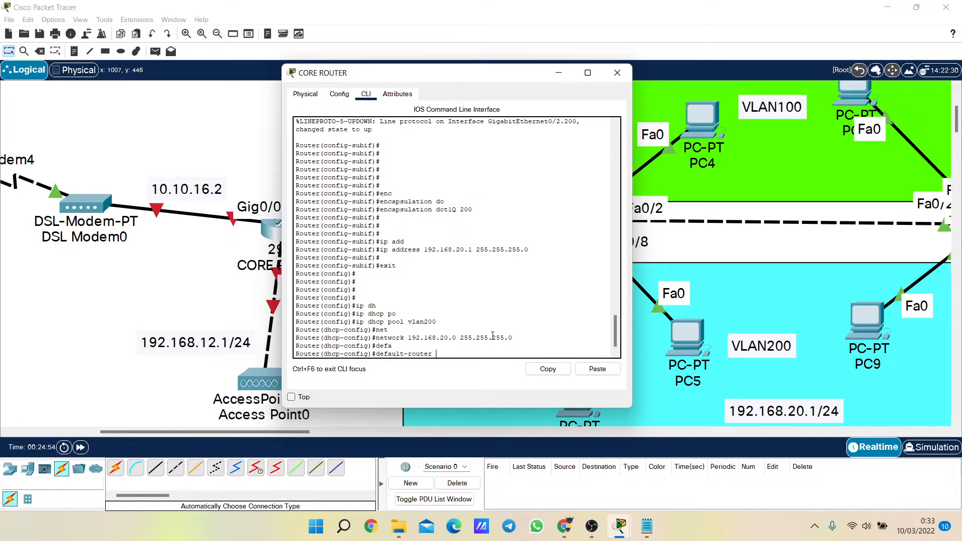
pyautogui.write('192.168.20.1')
pyautogui.press('Return')
pyautogui.press('Return')
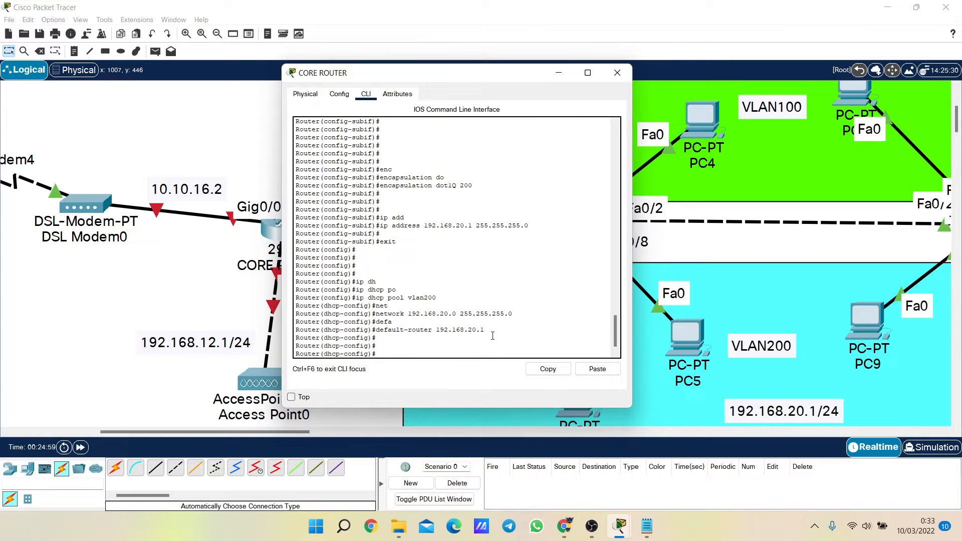
pyautogui.write('exit')
pyautogui.press('Return')
pyautogui.press('Return')
pyautogui.press('Return')
pyautogui.press('Return')
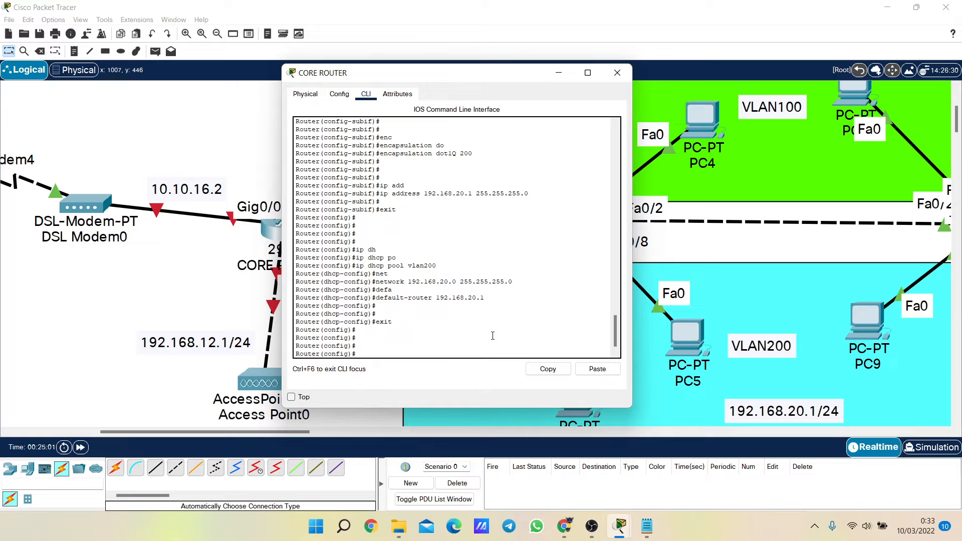
# Close the router window, then bring up the SWITCH AULA command line and exit its interface configuration mode
pyautogui.click(618, 73)
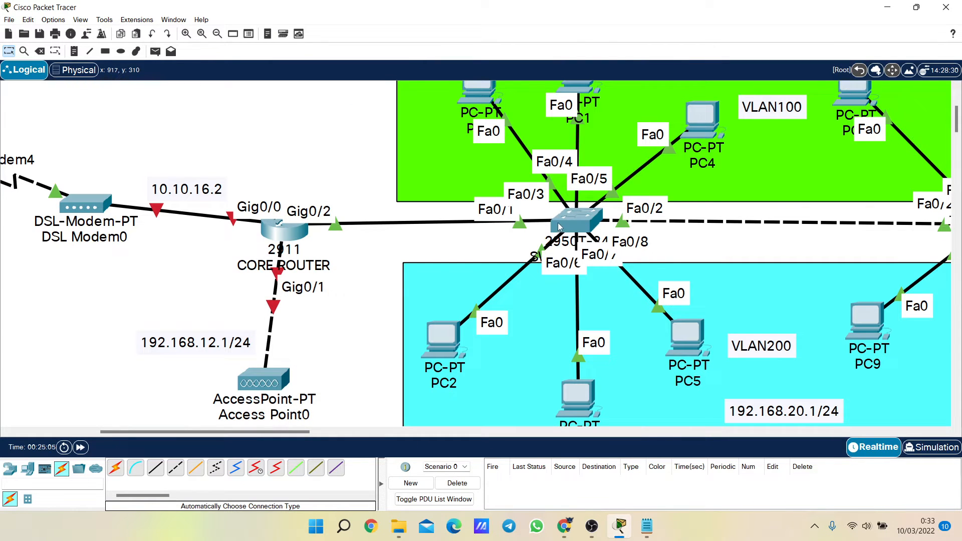
pyautogui.click(575, 227)
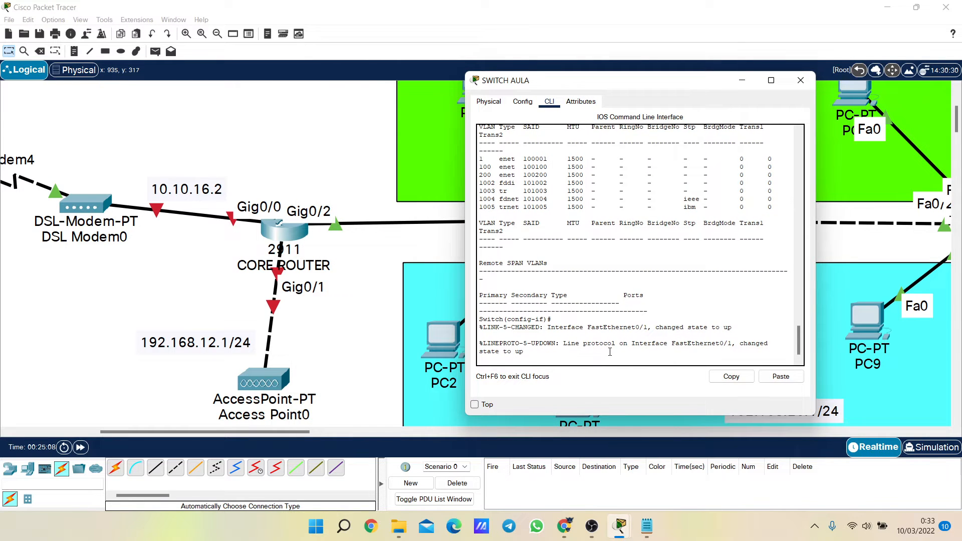
pyautogui.press('Return')
pyautogui.press('Return')
pyautogui.press('Return')
pyautogui.press('Return')
pyautogui.press('Return')
pyautogui.press('Return')
pyautogui.write('exi')
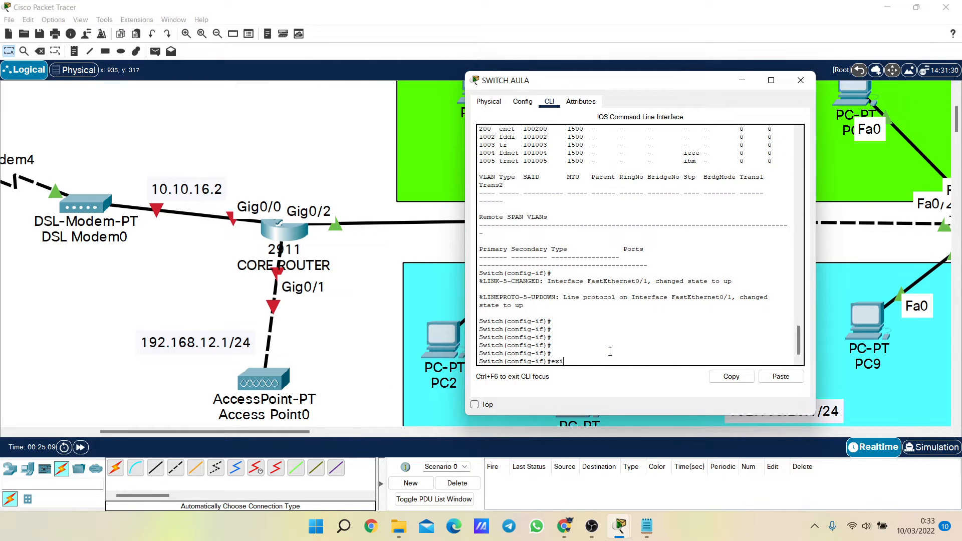
pyautogui.write('t')
pyautogui.press('Return')
# Enter interface fa0/1 on SWITCH AULA and set it to switchport mode trunk
pyautogui.write('int fa')
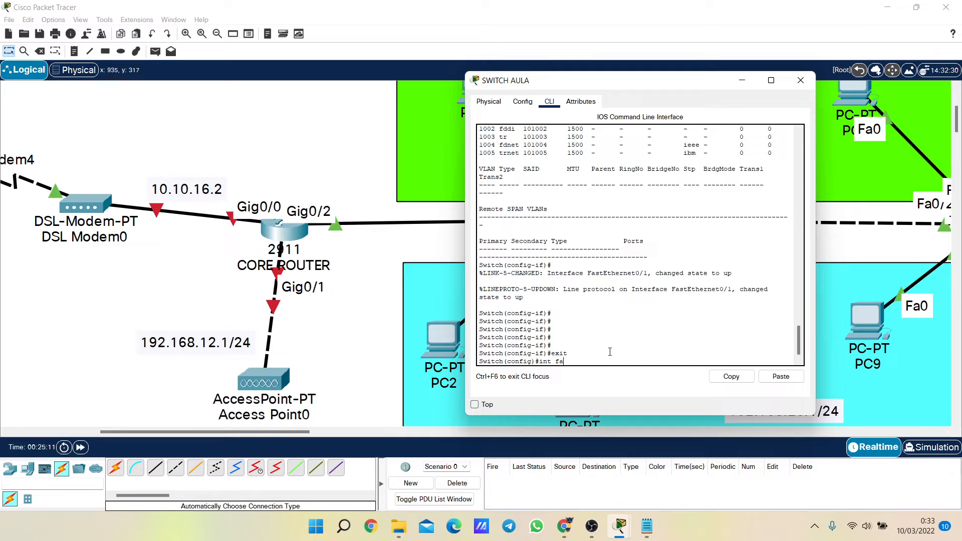
pyautogui.write('0/1')
pyautogui.press('Return')
pyautogui.write('sw')
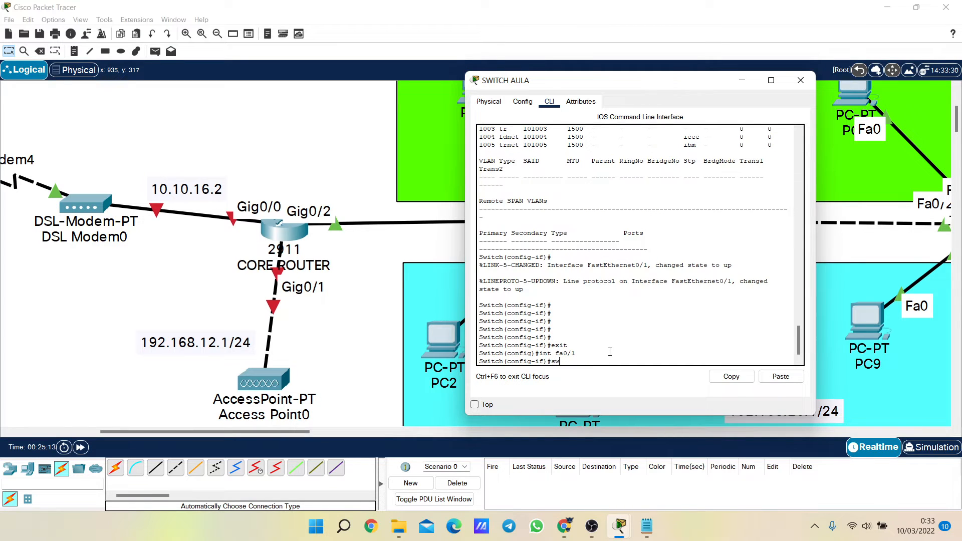
pyautogui.press('Tab')
pyautogui.write('mo')
pyautogui.press('Tab')
pyautogui.write('tru')
pyautogui.press('Tab')
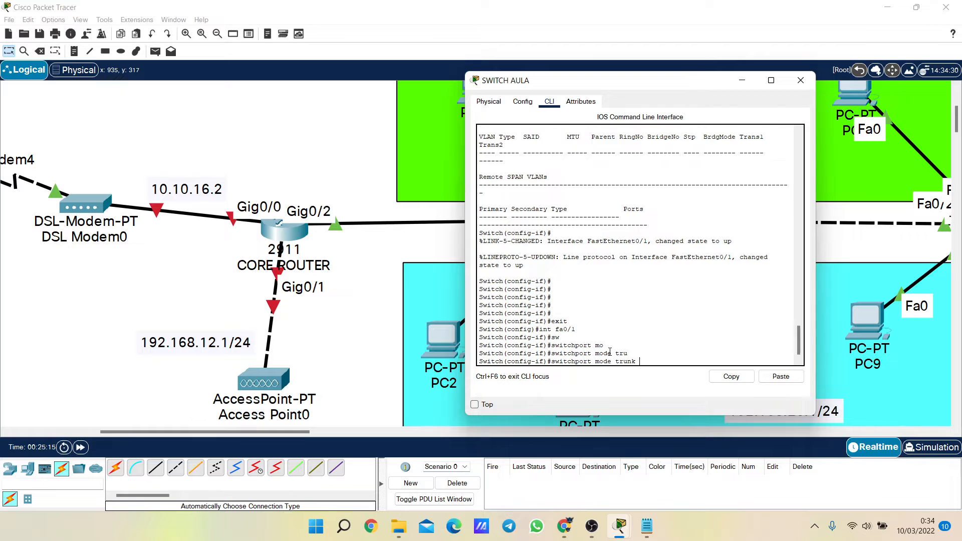
pyautogui.press('Return')
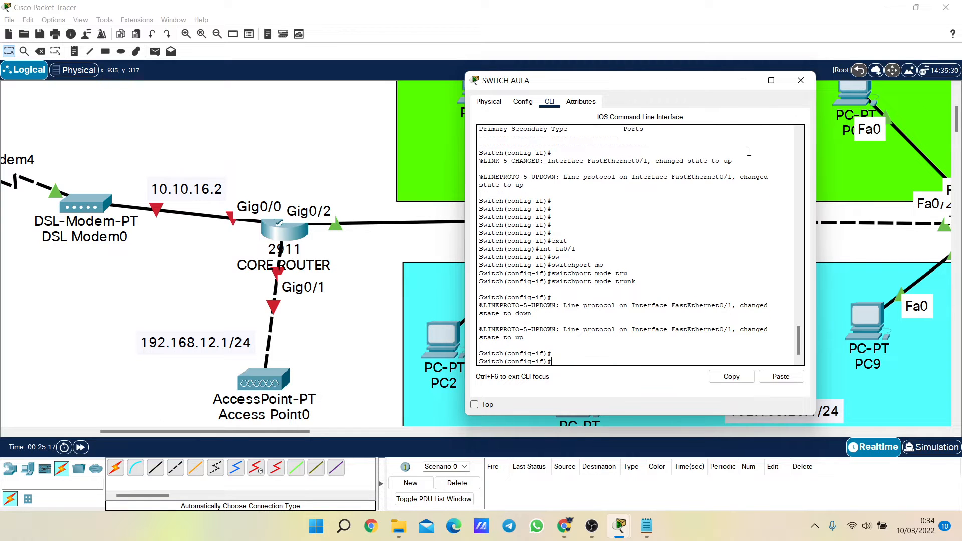
# Close the SWITCH AULA window, fast-forward the simulation time and show the whole topology
pyautogui.click(800, 81)
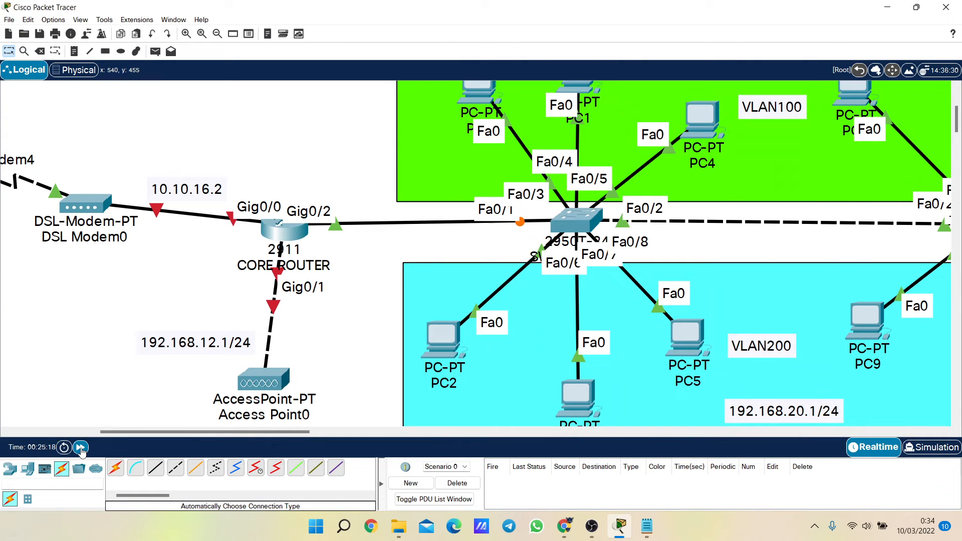
pyautogui.click(80, 448)
pyautogui.click(202, 33)
# Switch to Notepad and add the command ip dhcp pool vlan100 below the encapsulation notes
pyautogui.click(646, 527)
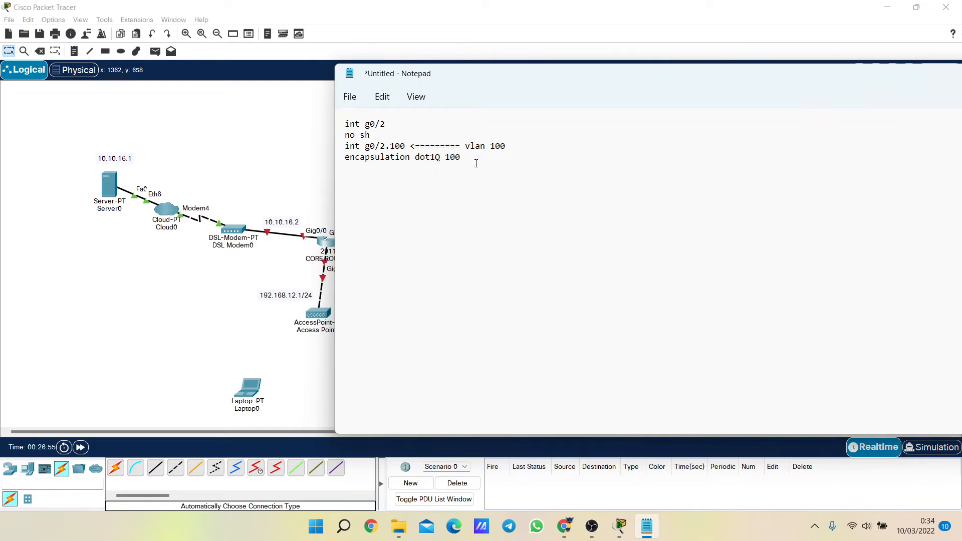
pyautogui.write('ip dhcp po')
pyautogui.write('o')
pyautogui.write('l vlan100')
pyautogui.write('9')
pyautogui.press('Right')
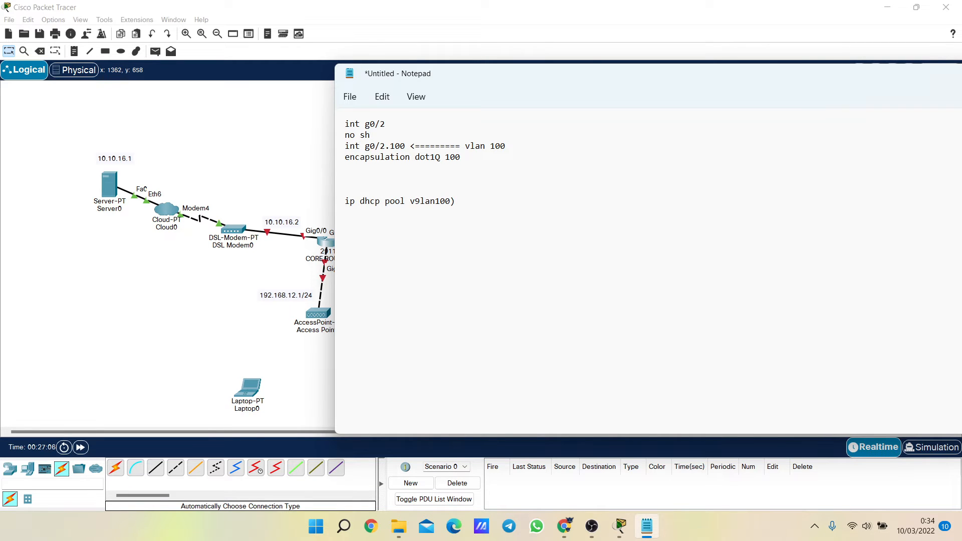
# Rewrite the pool note as "(vlan100) bebas" and add the lines network 192.168.20.0 255.255.255.0 and default-router 192.168.20.1
pyautogui.write('\\')
pyautogui.press('Left')
pyautogui.press('Left')
pyautogui.write('0')
pyautogui.press('BackSpace')
pyautogui.press('BackSpace')
pyautogui.press('BackSpace')
pyautogui.press('BackSpace')
pyautogui.press('BackSpace')
pyautogui.write('vl(\\ bebasnetwork 192.168.20.0 255.255.2')
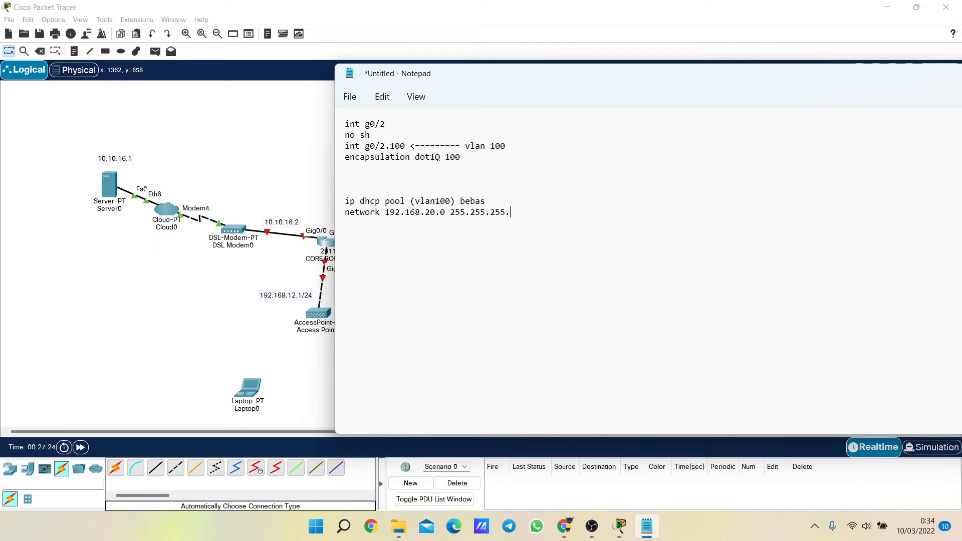
pyautogui.write('default-router 192.168.20.1')
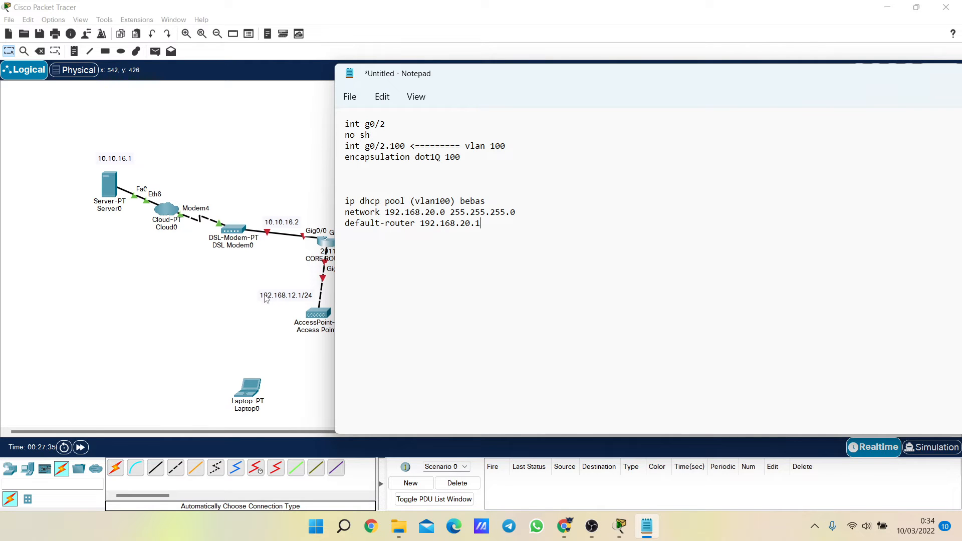
# Switch back to Packet Tracer and renew PC0's address by changing its IP configuration to Static and back to DHCP
pyautogui.click(207, 326)
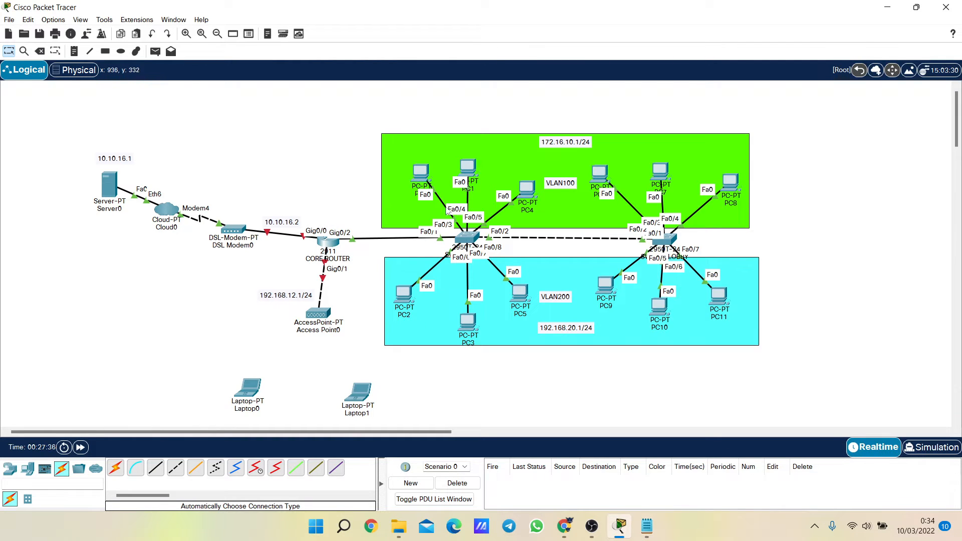
pyautogui.click(420, 170)
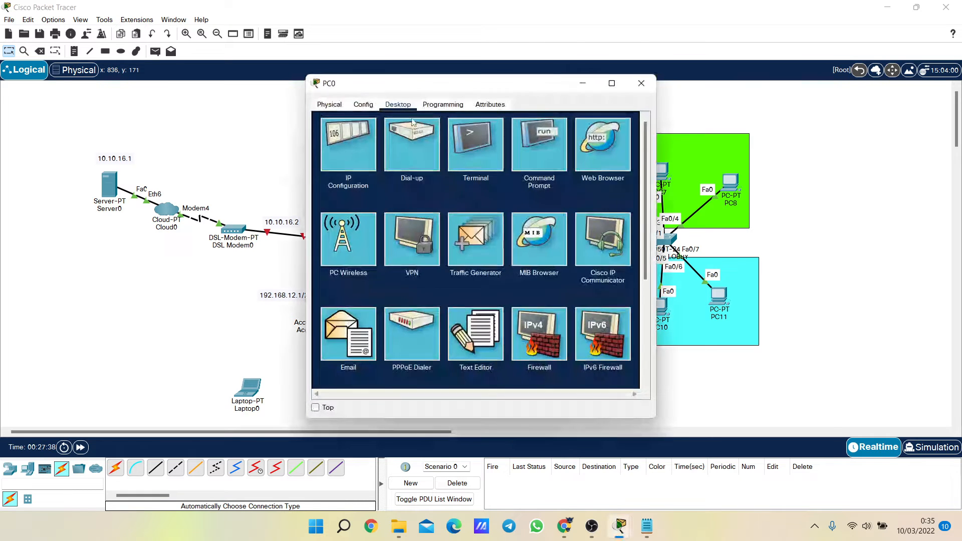
pyautogui.moveTo(327, 85); pyautogui.dragTo(483, 85)
pyautogui.click(483, 148)
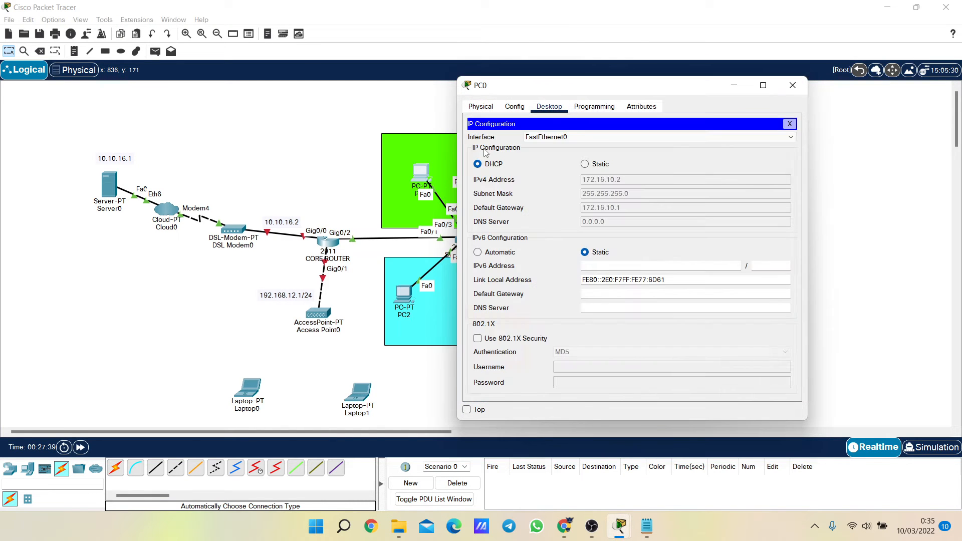
pyautogui.click(584, 163)
pyautogui.click(495, 166)
pyautogui.click(793, 86)
# Set PC2's IP configuration in VLAN200 to DHCP and close its window
pyautogui.click(405, 295)
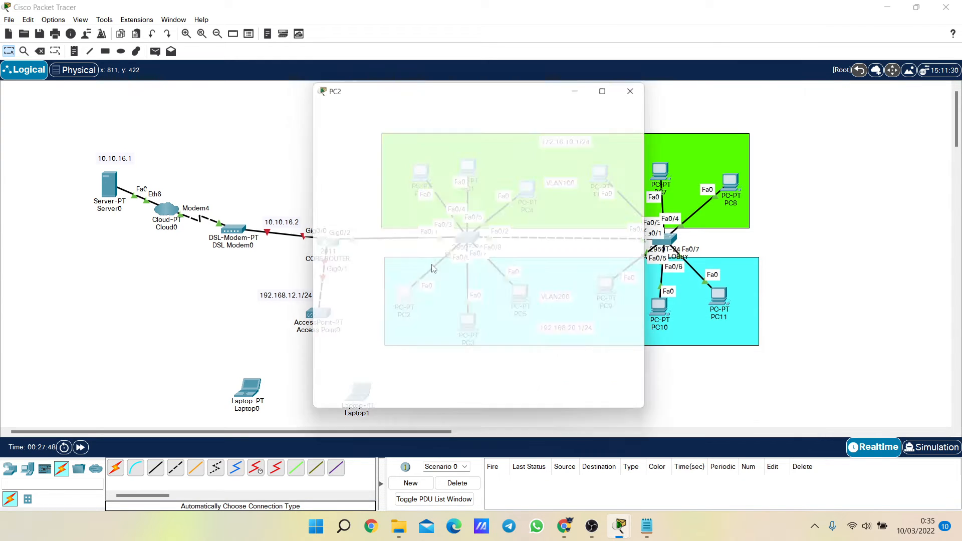
pyautogui.click(397, 105)
pyautogui.moveTo(350, 84); pyautogui.dragTo(527, 78)
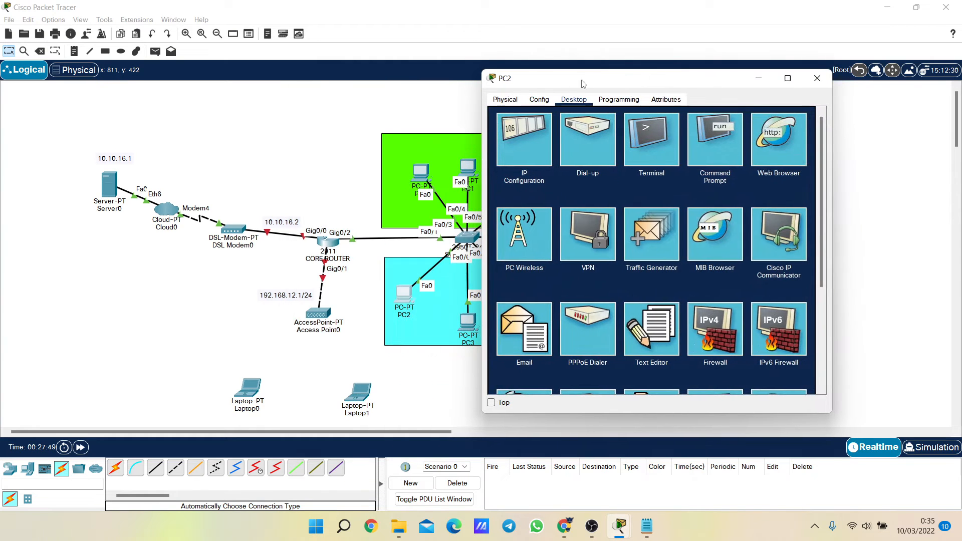
pyautogui.click(527, 140)
pyautogui.click(521, 157)
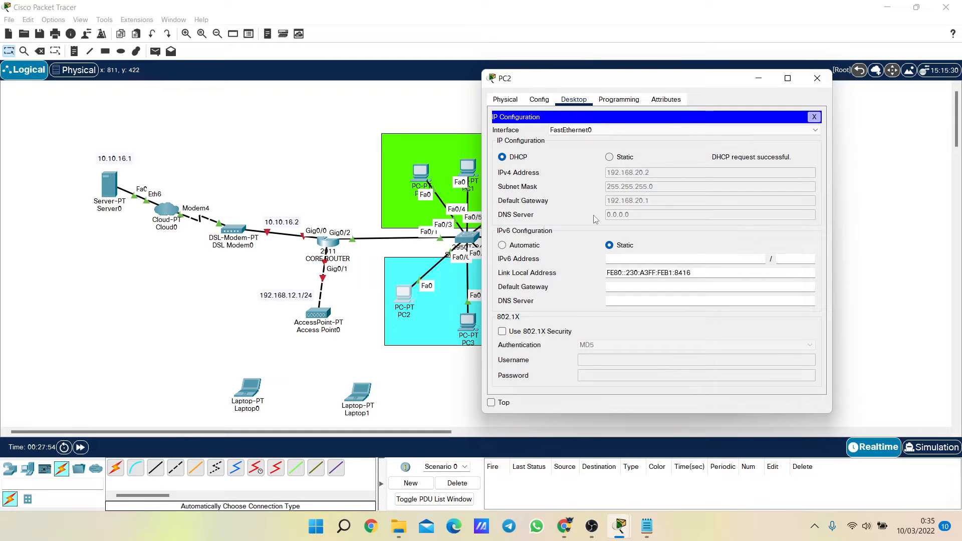
pyautogui.click(817, 79)
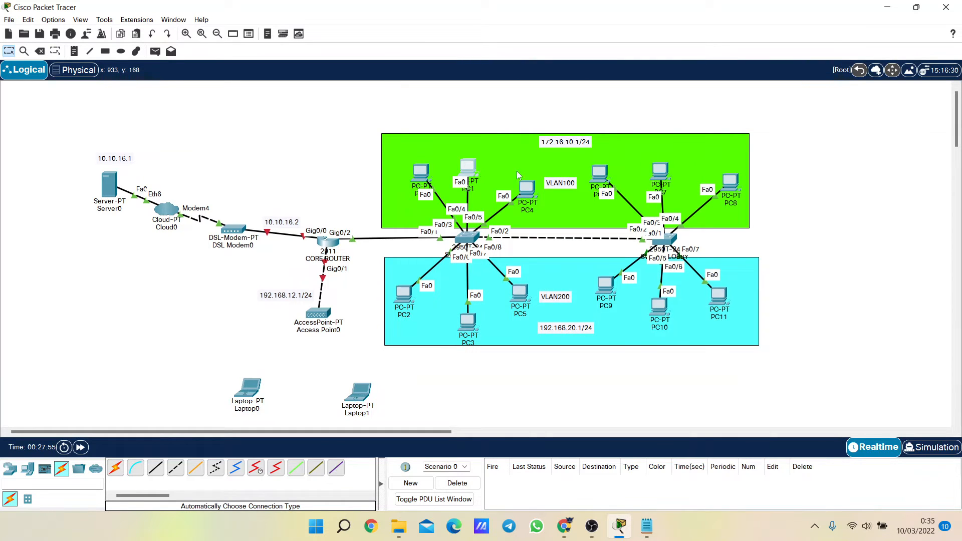
# Set PC1's IP configuration in VLAN100 to DHCP and close its window
pyautogui.click(467, 169)
pyautogui.click(398, 104)
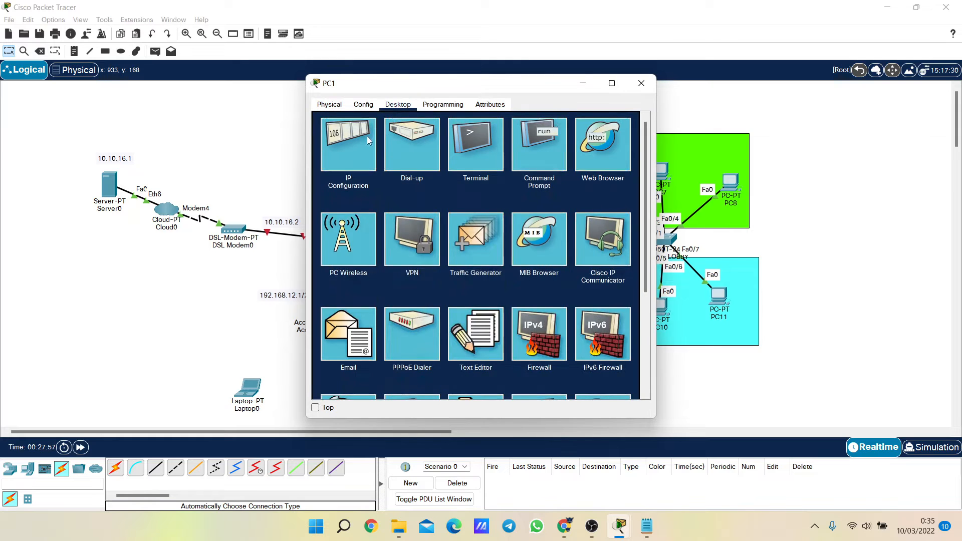
pyautogui.click(407, 142)
pyautogui.click(346, 161)
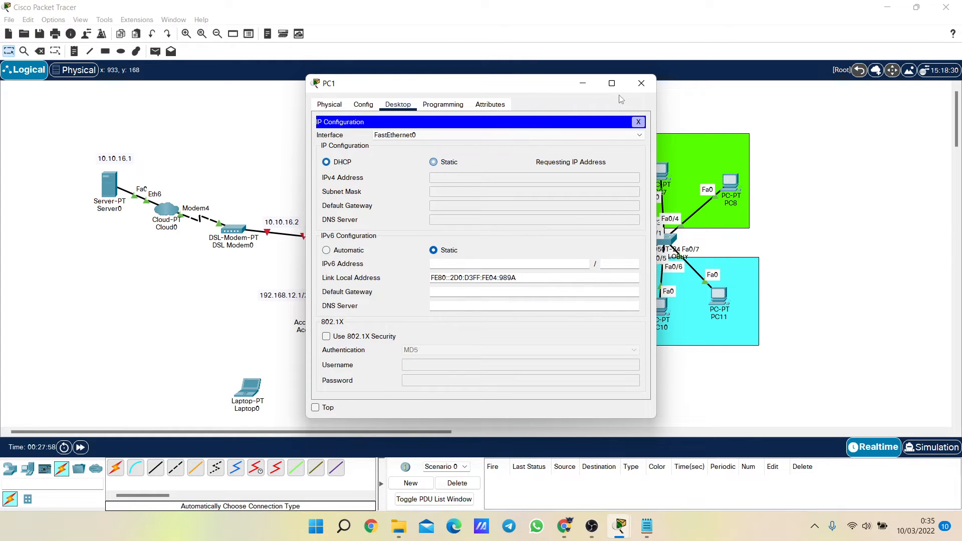
pyautogui.click(639, 87)
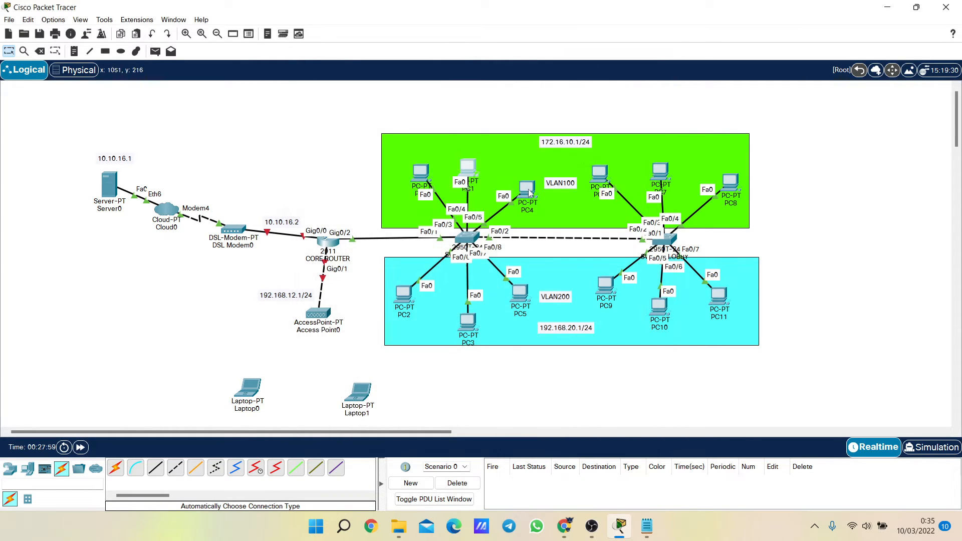
# Set PC4's IP configuration in VLAN100 to DHCP and close its window
pyautogui.click(529, 190)
pyautogui.click(398, 104)
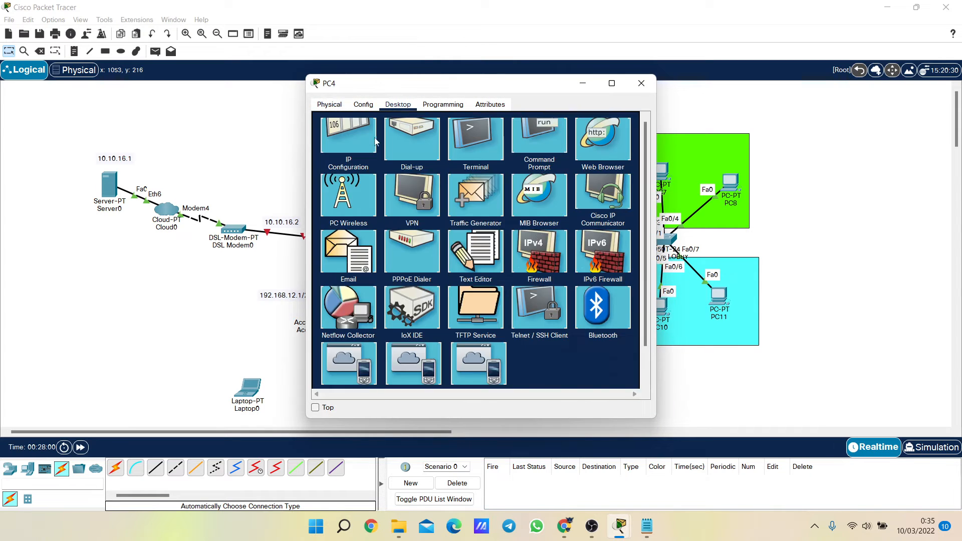
pyautogui.click(353, 148)
pyautogui.click(344, 162)
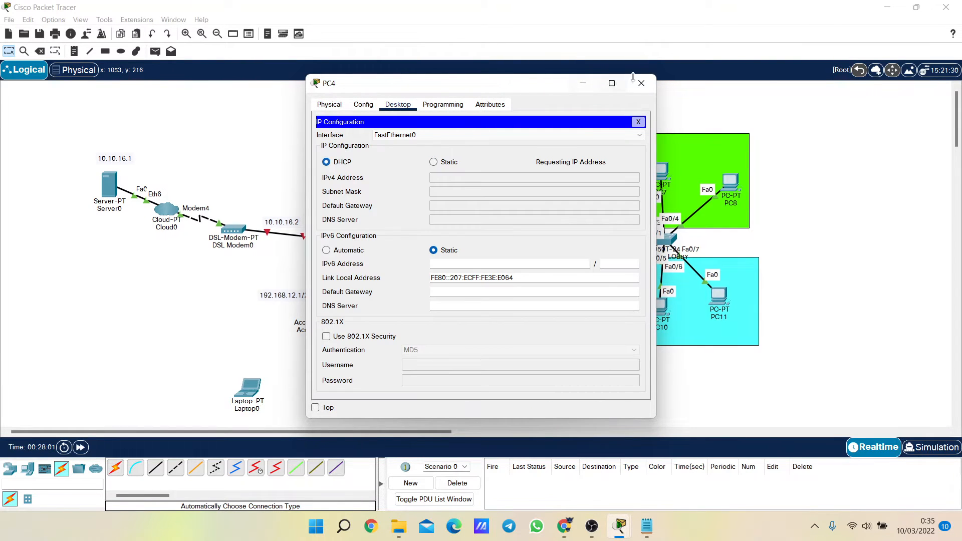
pyautogui.hotkey('alt', 'F4')
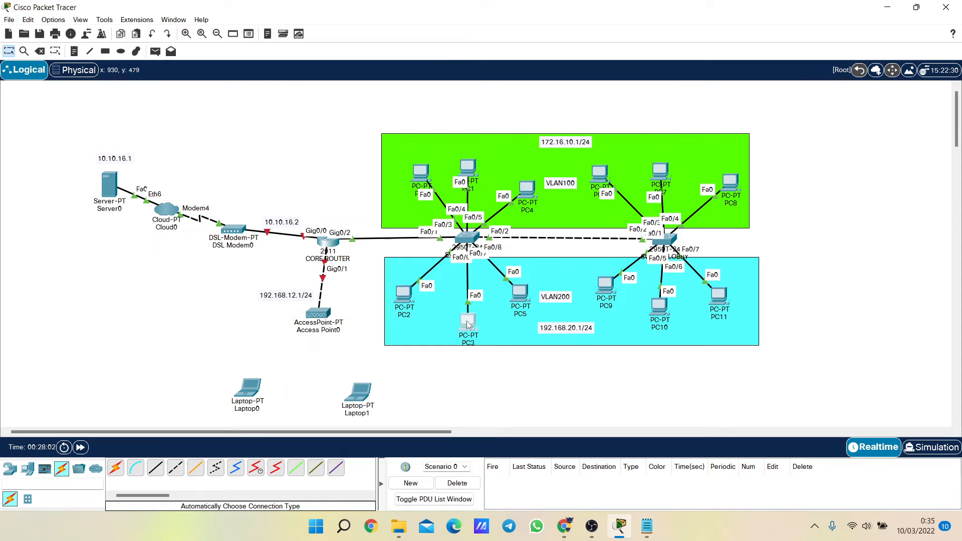
# Set PC3's IP configuration in VLAN200 to DHCP and close its window
pyautogui.click(467, 320)
pyautogui.click(397, 106)
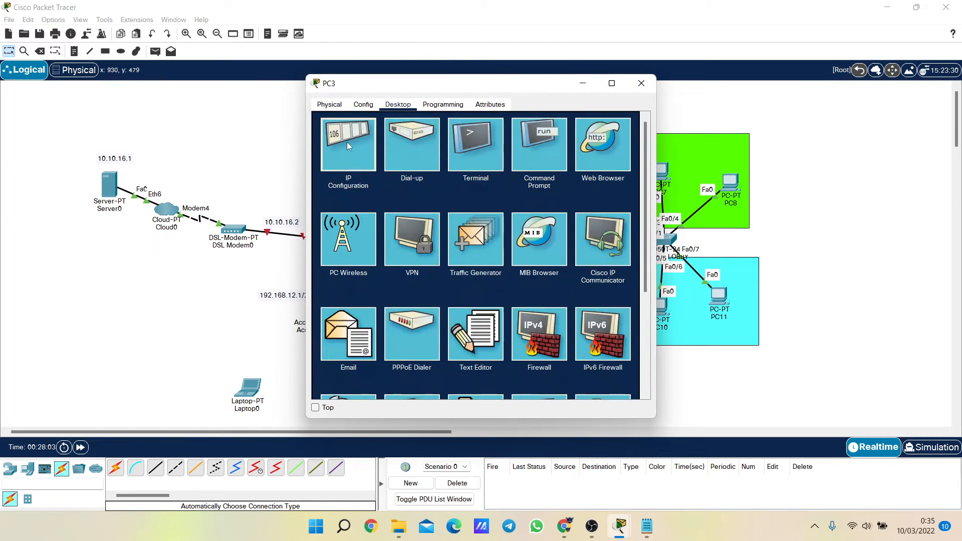
pyautogui.click(346, 142)
pyautogui.click(384, 165)
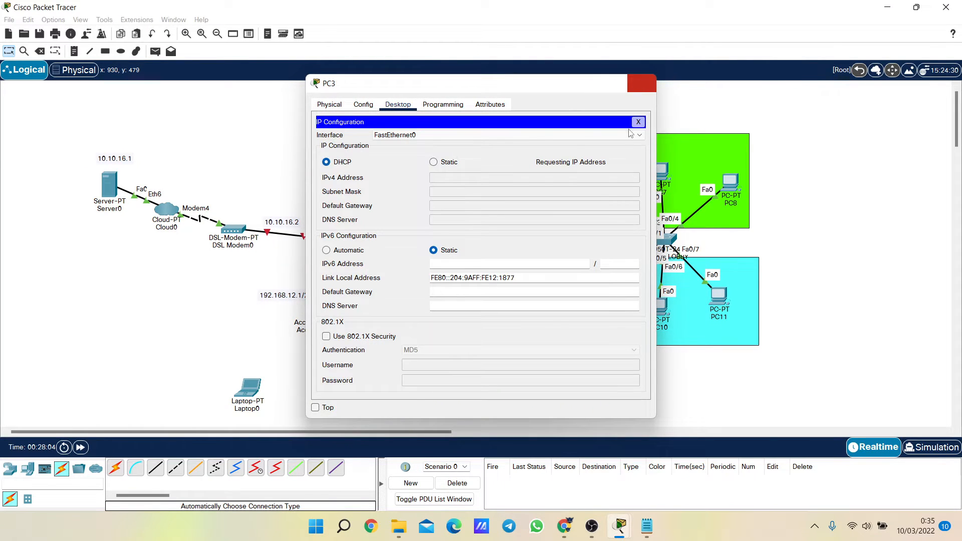
pyautogui.click(641, 83)
# Set PC6's IP configuration in VLAN100 to DHCP and close its window
pyautogui.click(603, 173)
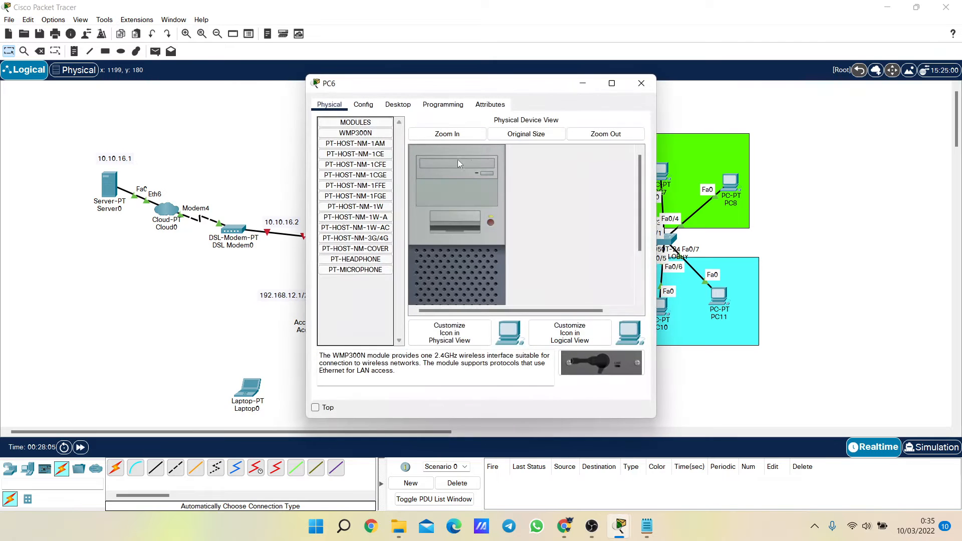
pyautogui.click(398, 105)
pyautogui.click(337, 141)
pyautogui.click(326, 161)
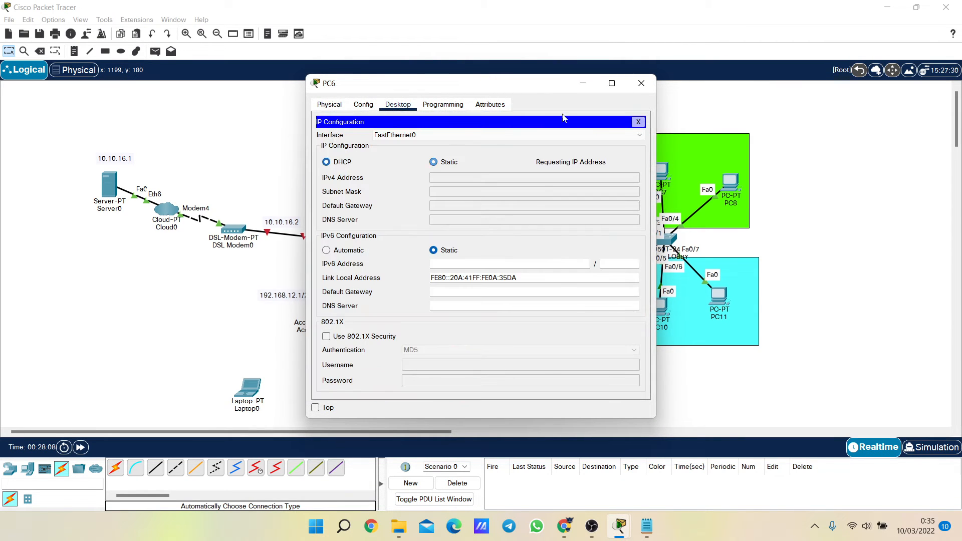
pyautogui.click(643, 87)
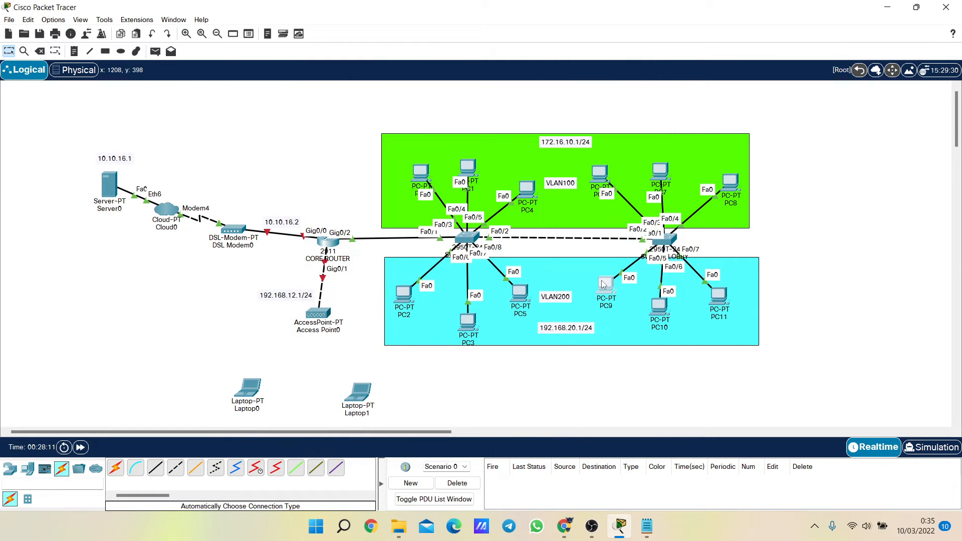
# Set PC9's IP configuration in VLAN200 to DHCP and close its window
pyautogui.click(605, 284)
pyautogui.click(390, 107)
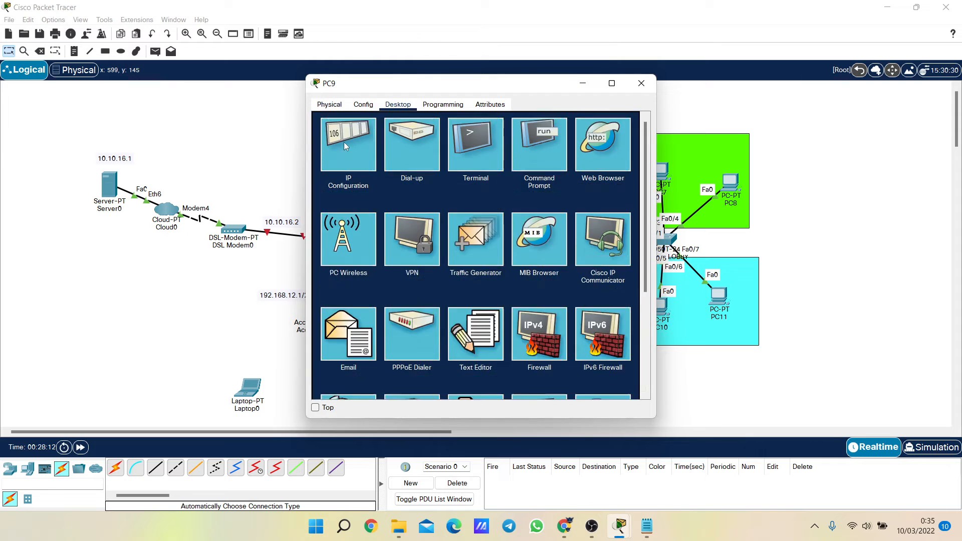
pyautogui.click(344, 142)
pyautogui.click(335, 162)
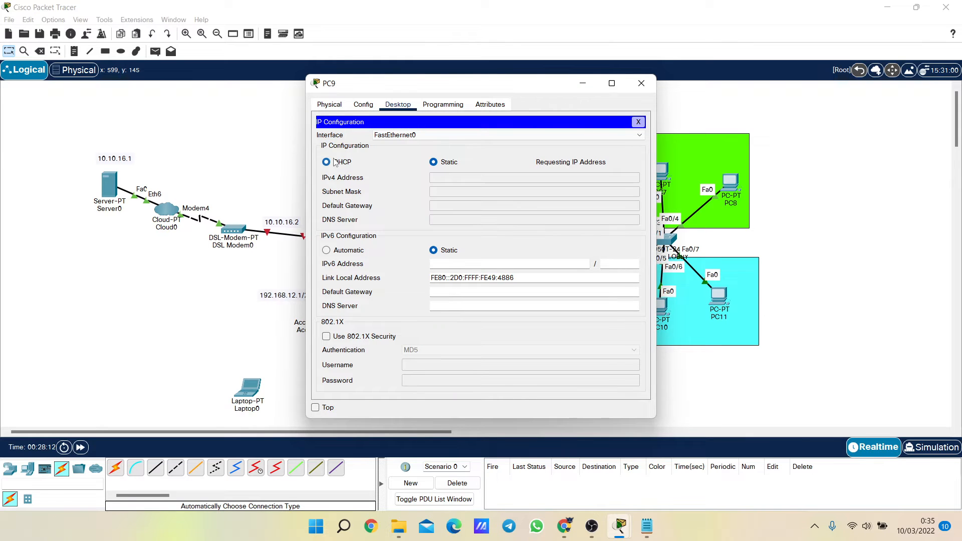
pyautogui.click(636, 84)
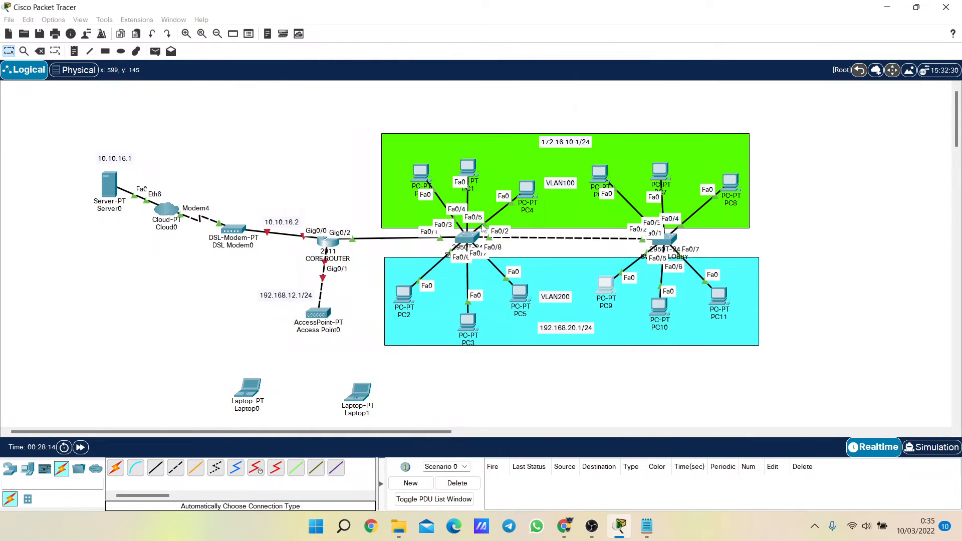
# Check the address settings in PC0's IP configuration, then return to its list of desktop applications
pyautogui.click(426, 176)
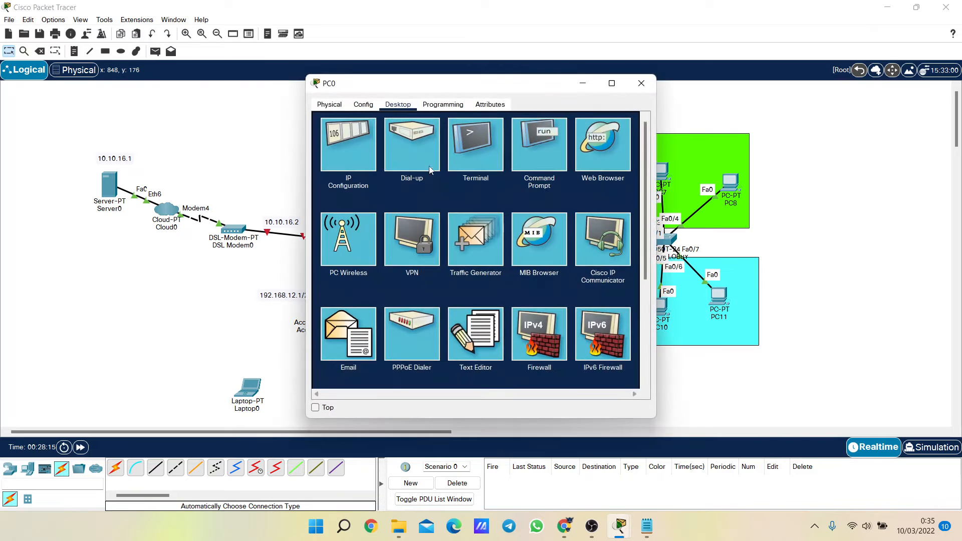
pyautogui.click(358, 155)
pyautogui.click(638, 122)
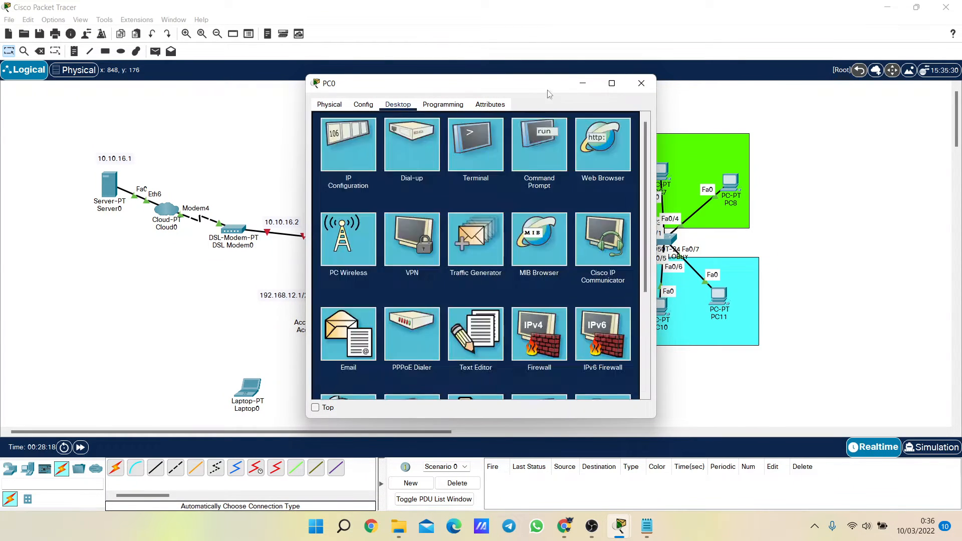
# Test connectivity by pinging 172.16.10.5 from PC0's command prompt
pyautogui.moveTo(536, 84); pyautogui.dragTo(299, 83)
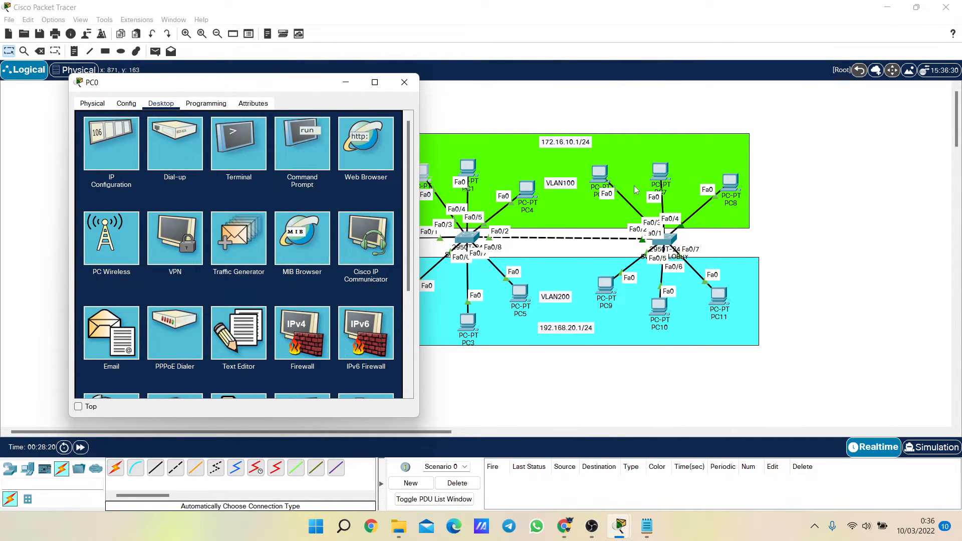
pyautogui.click(308, 149)
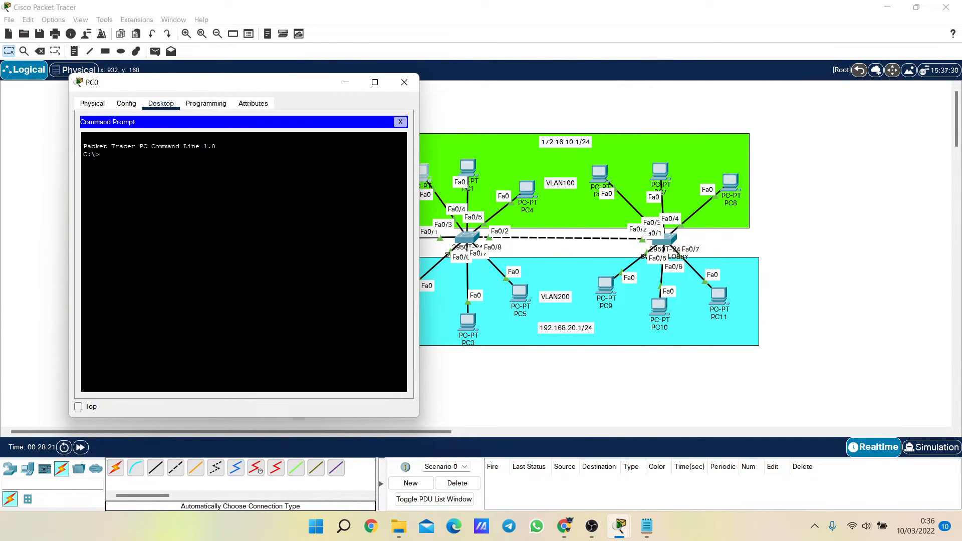
pyautogui.write('ping 172.16.10.5')
pyautogui.press('Return')
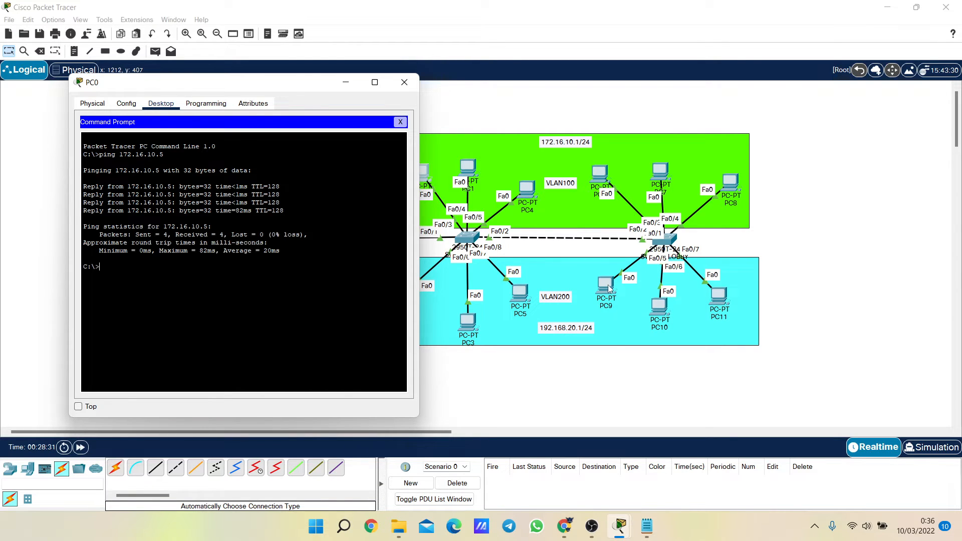
# Check the DHCP-assigned address in PC9's IP configuration in VLAN200
pyautogui.click(405, 82)
pyautogui.click(606, 288)
pyautogui.click(335, 136)
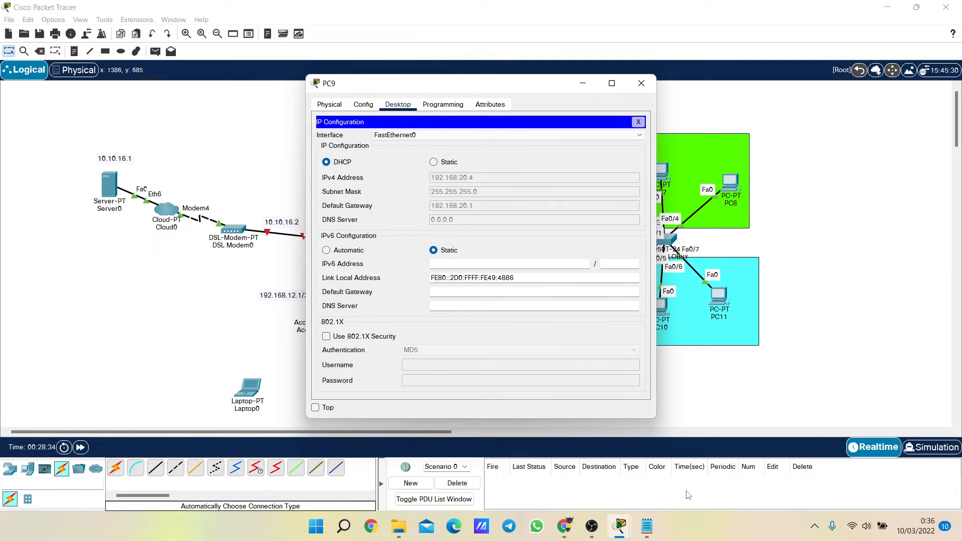
# Ping 192.168.20.4 from PC0's command prompt to test inter-VLAN connectivity, and close the PC0 and PC9 windows
pyautogui.moveTo(620, 531)
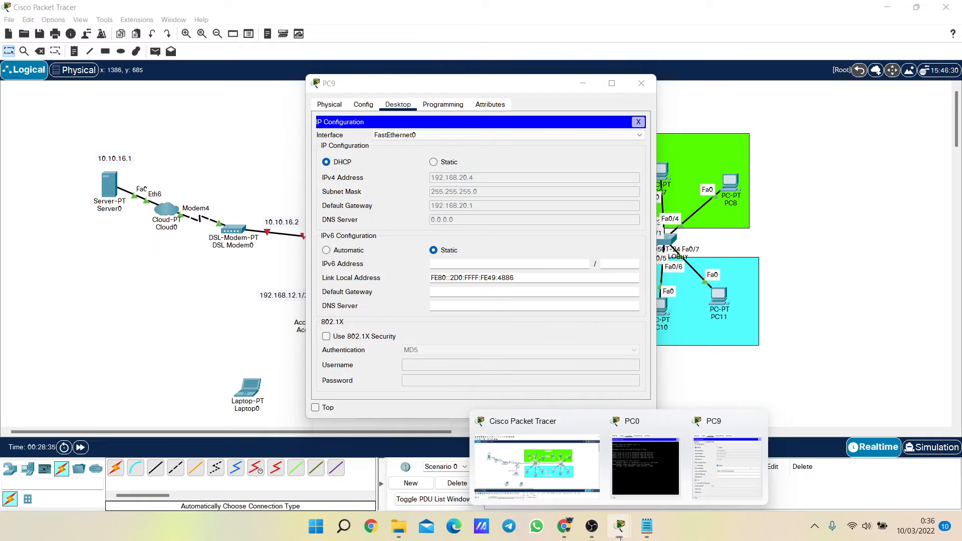
pyautogui.click(724, 466)
pyautogui.write('p')
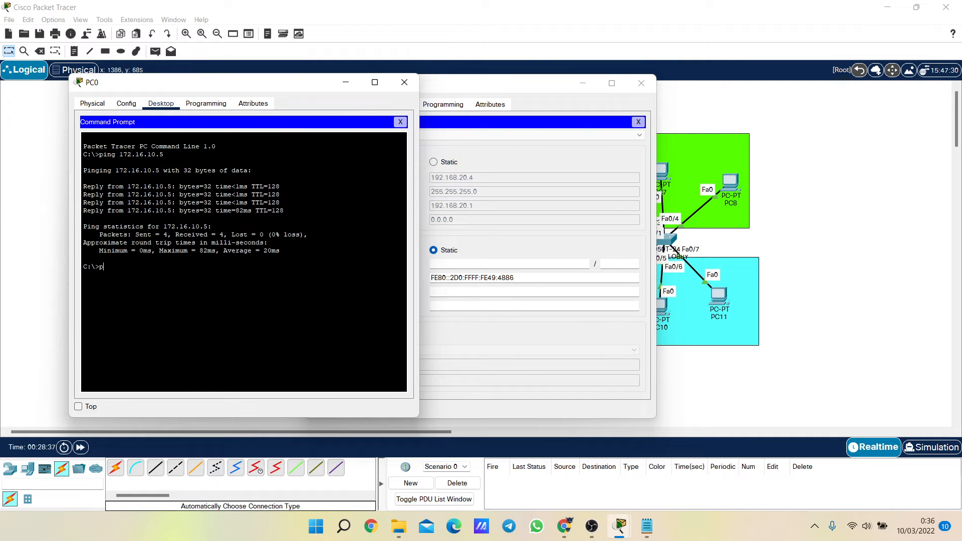
pyautogui.write('ing 192.168.20.4')
pyautogui.press('Return')
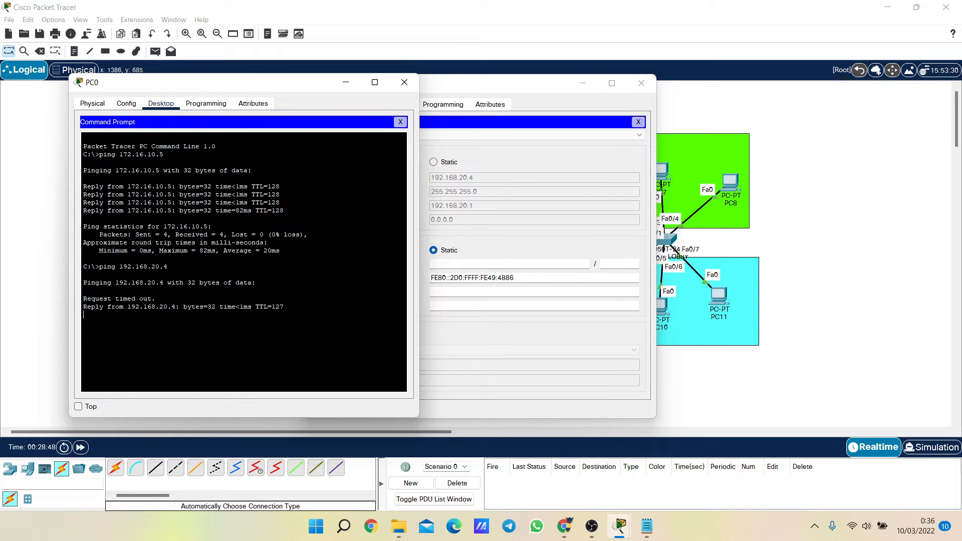
pyautogui.moveTo(83, 307); pyautogui.dragTo(288, 315)
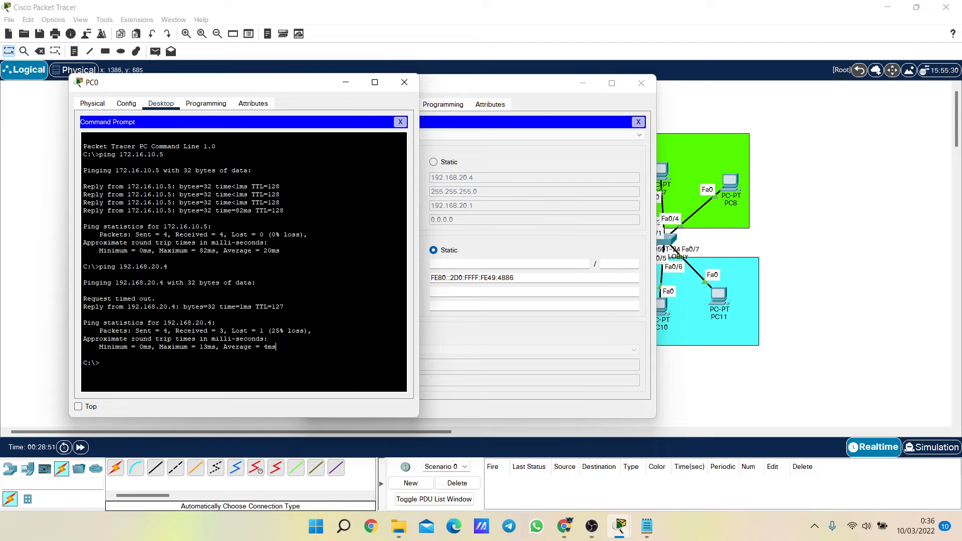
pyautogui.click(404, 83)
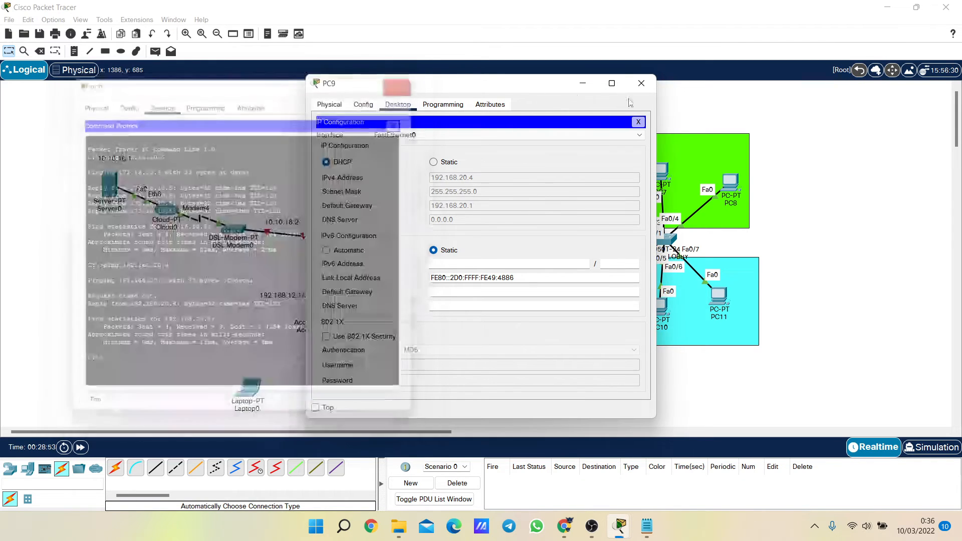
pyautogui.click(641, 83)
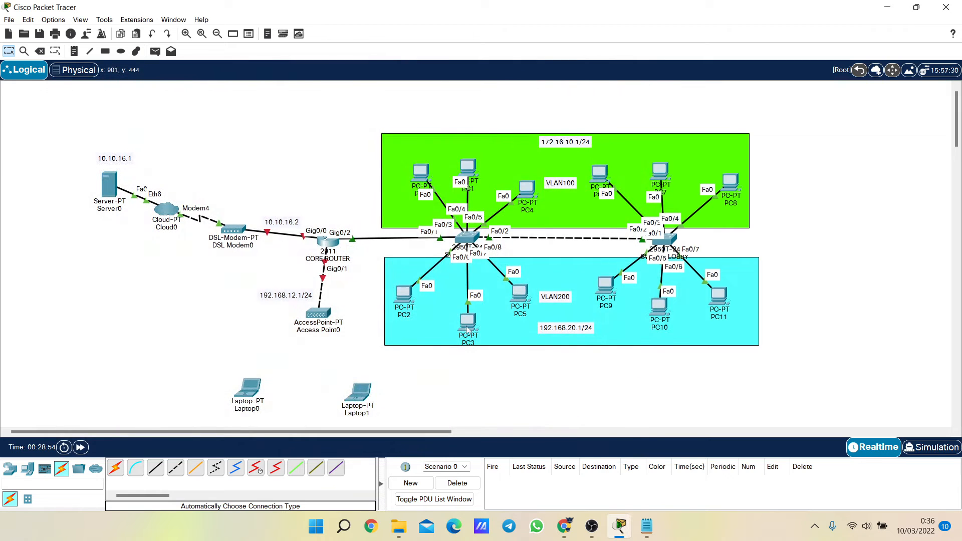
# Check the address settings in PC3's IP configuration and close its window
pyautogui.click(470, 331)
pyautogui.click(409, 146)
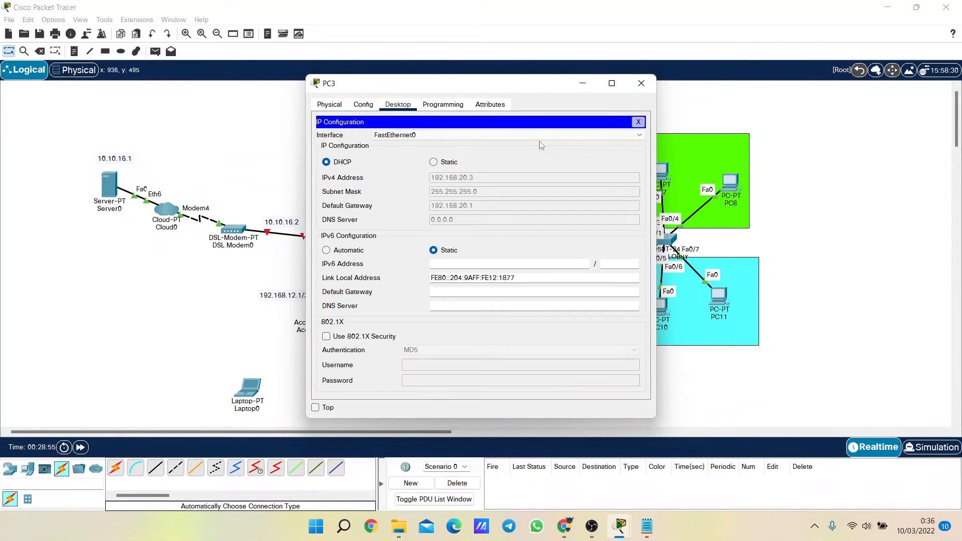
pyautogui.click(641, 84)
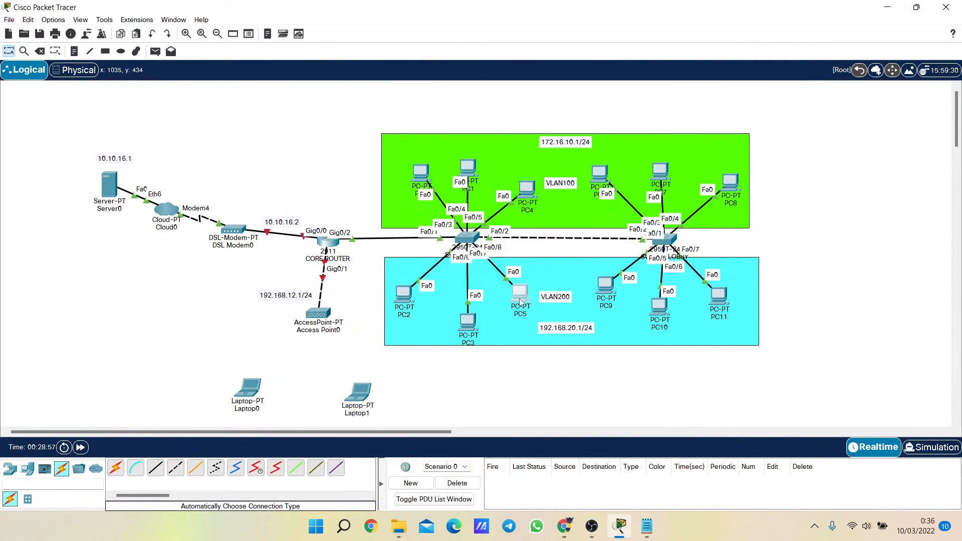
# Set PC5's IP configuration in VLAN200 to DHCP and close its window
pyautogui.click(521, 301)
pyautogui.click(398, 105)
pyautogui.click(340, 152)
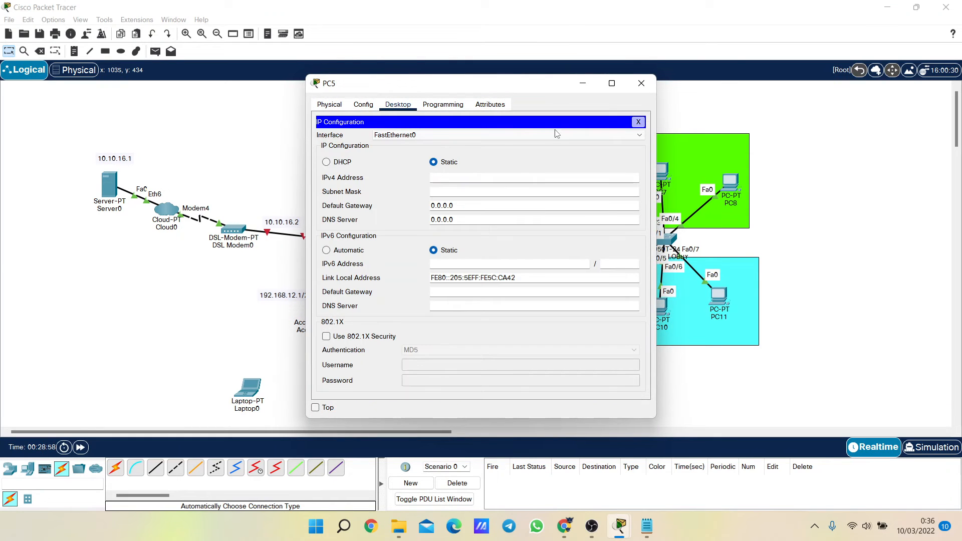
pyautogui.click(345, 162)
pyautogui.click(641, 83)
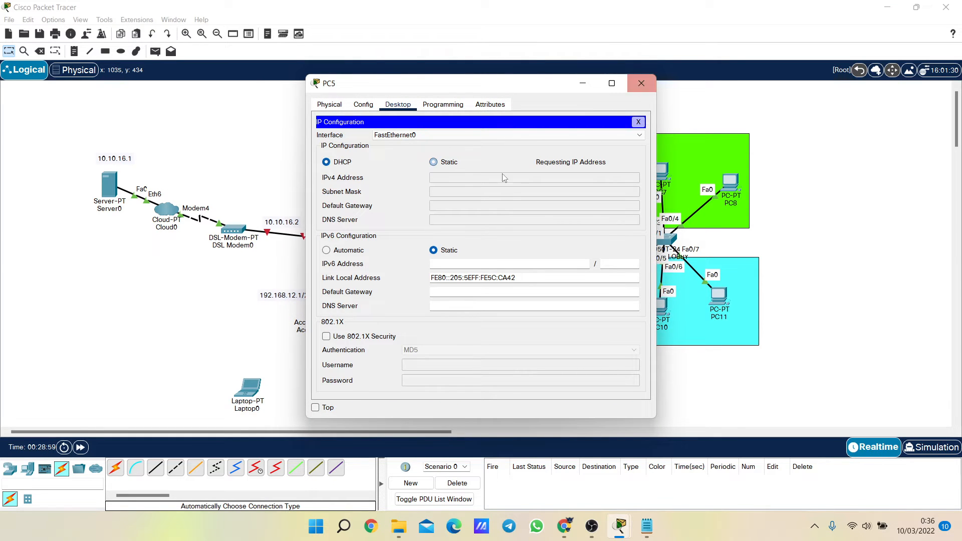
# Check PC4's IP configuration in VLAN100 and close its window
pyautogui.click(521, 189)
pyautogui.click(370, 151)
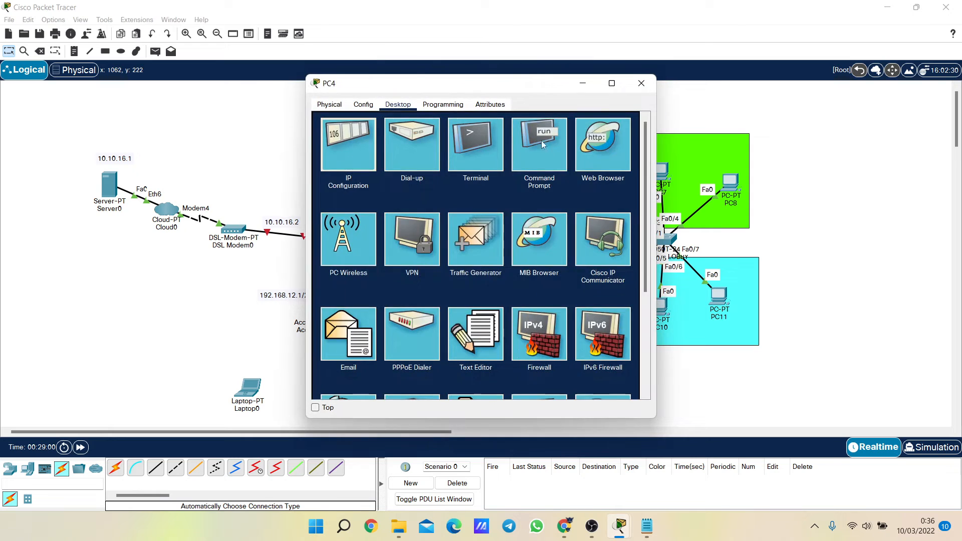
pyautogui.click(642, 84)
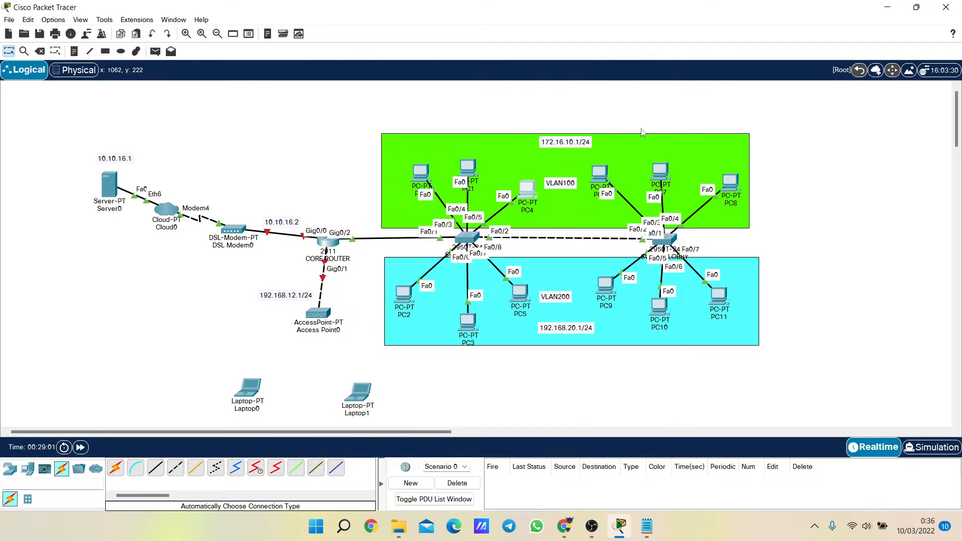
# Set PC7's IP configuration in VLAN100 to DHCP and close its window
pyautogui.click(660, 172)
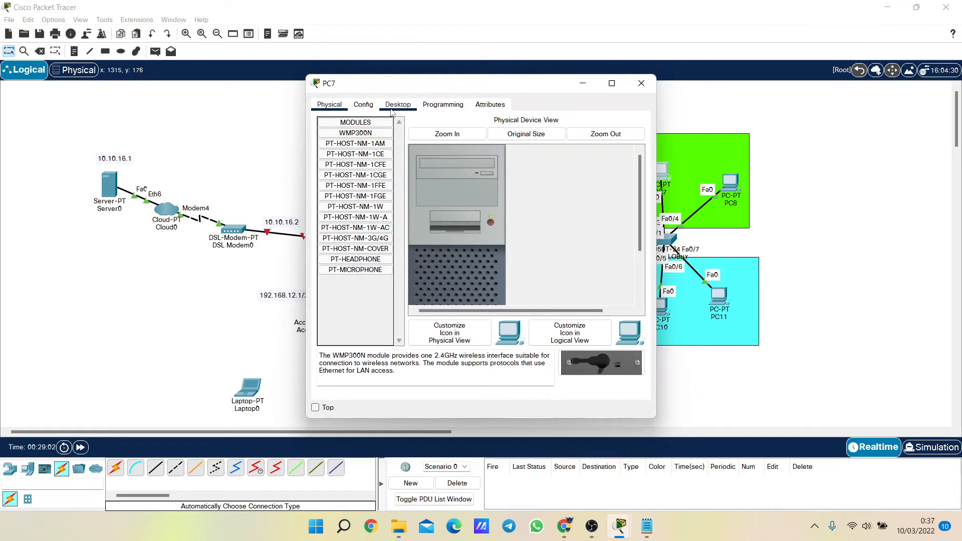
pyautogui.click(398, 104)
pyautogui.click(355, 141)
pyautogui.click(339, 162)
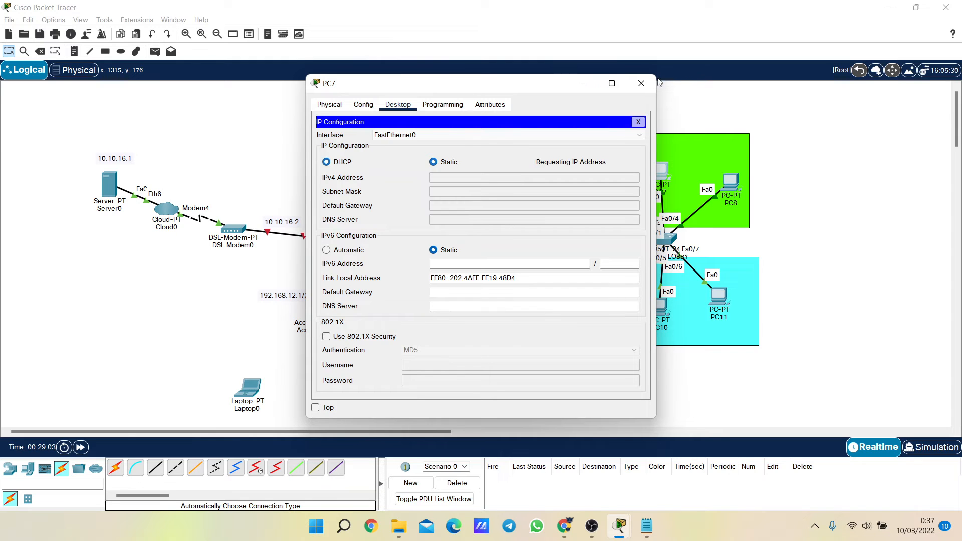
pyautogui.click(641, 84)
# Set PC8's IP configuration in VLAN100 to DHCP and close its window
pyautogui.click(728, 183)
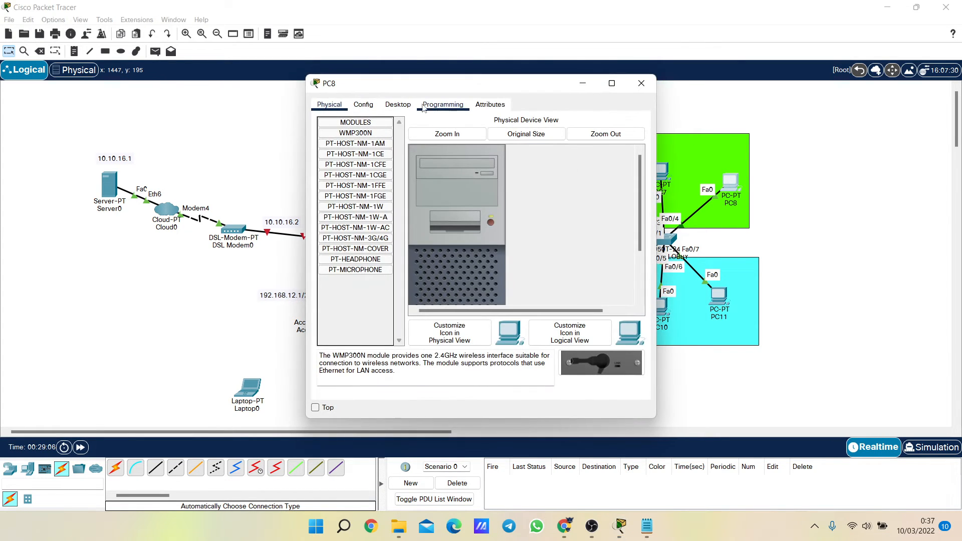
pyautogui.click(398, 104)
pyautogui.click(353, 142)
pyautogui.click(326, 162)
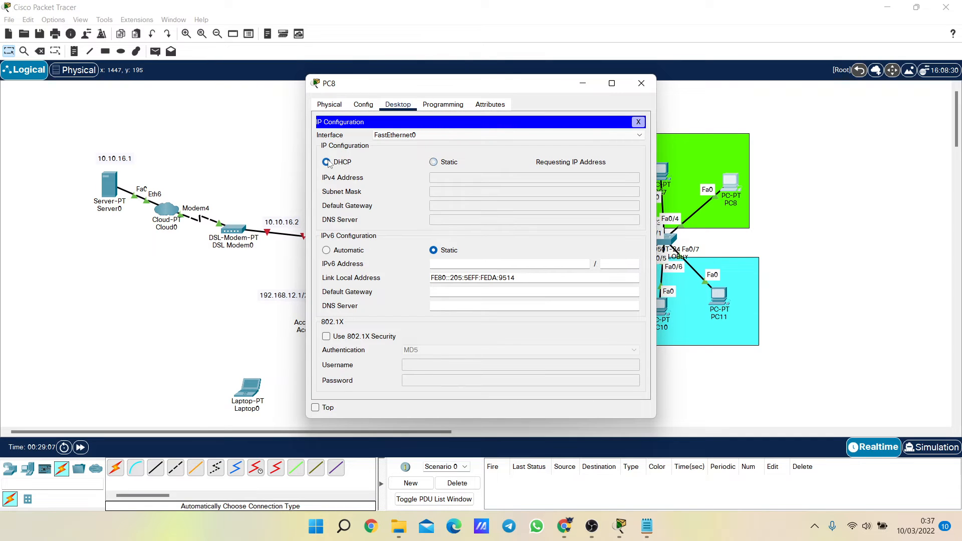
pyautogui.click(645, 83)
# Check the address settings in PC9's IP configuration once more and close its window
pyautogui.click(605, 286)
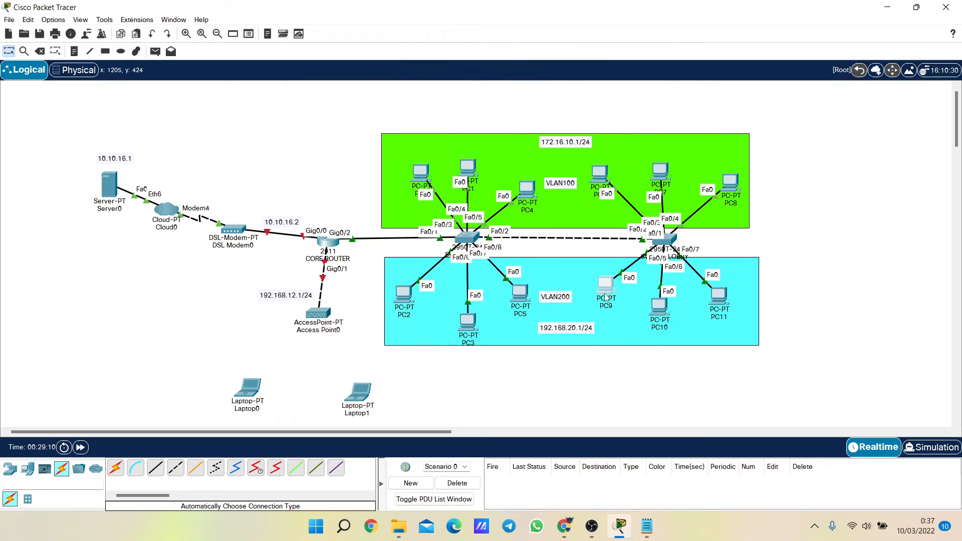
pyautogui.click(349, 144)
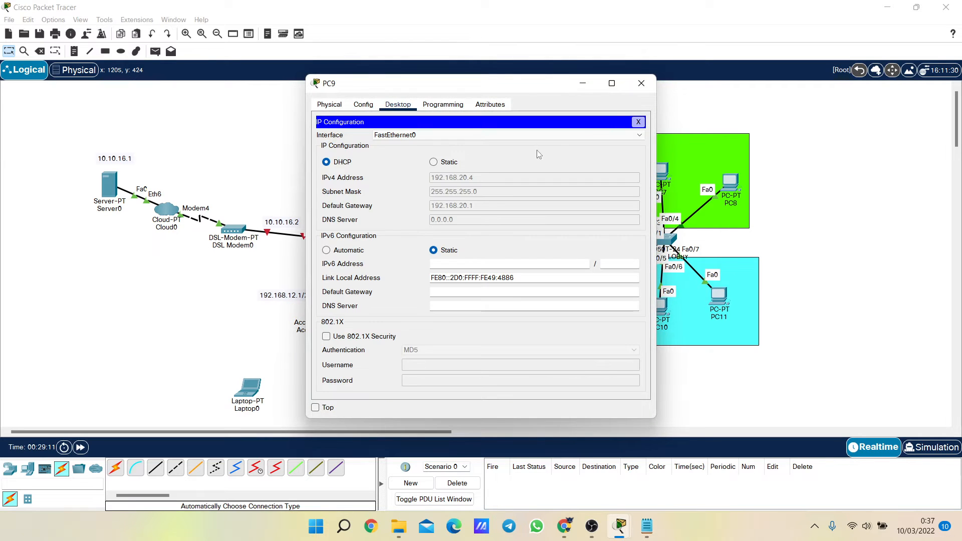
pyautogui.click(641, 83)
# Set PC10's IP configuration in VLAN200 to DHCP and close its window
pyautogui.click(658, 306)
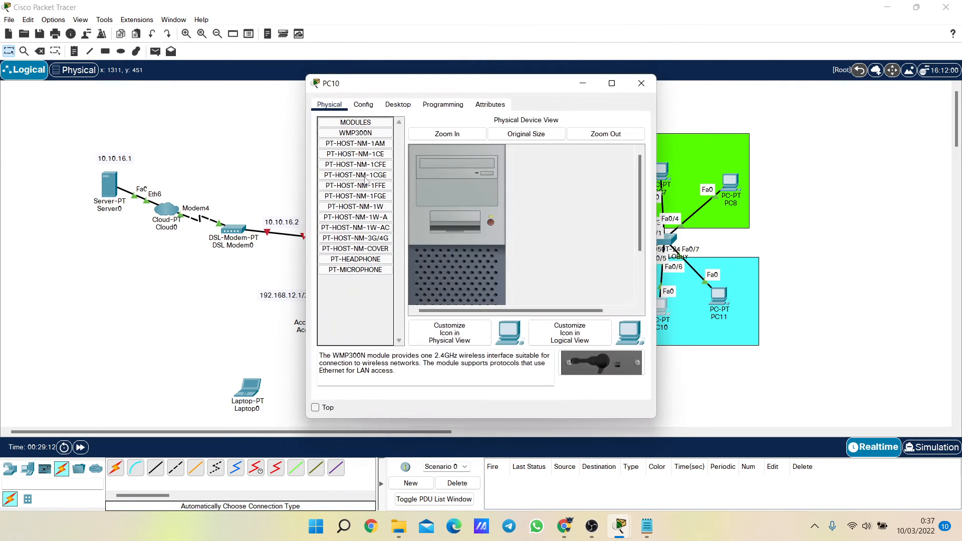
pyautogui.click(398, 104)
pyautogui.click(358, 148)
pyautogui.click(342, 162)
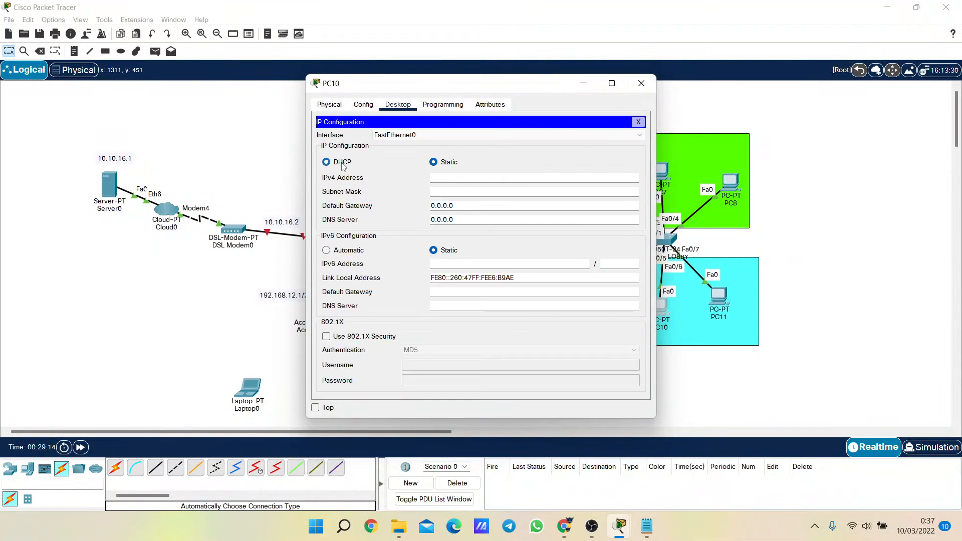
pyautogui.click(641, 83)
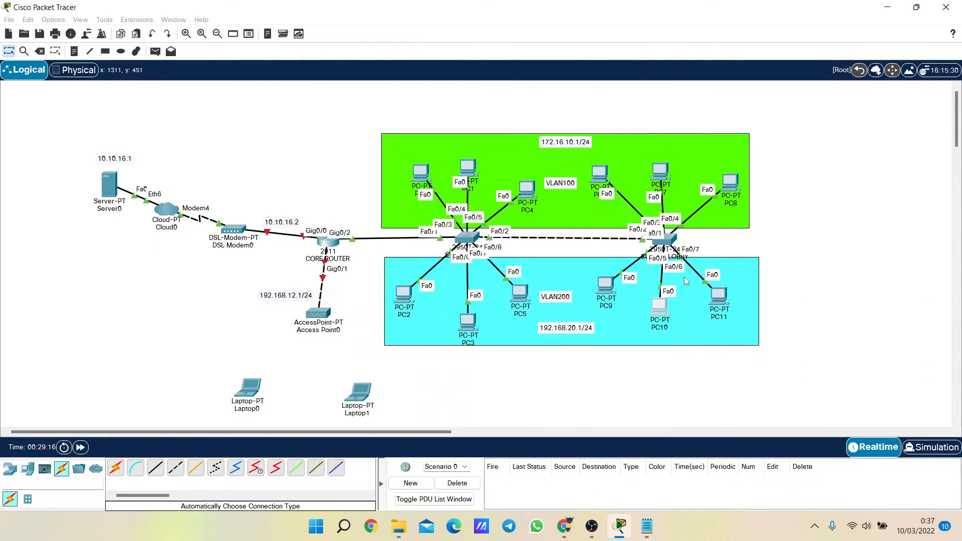
# Set PC11's IP configuration in VLAN200 to DHCP and close its window
pyautogui.click(718, 299)
pyautogui.click(397, 105)
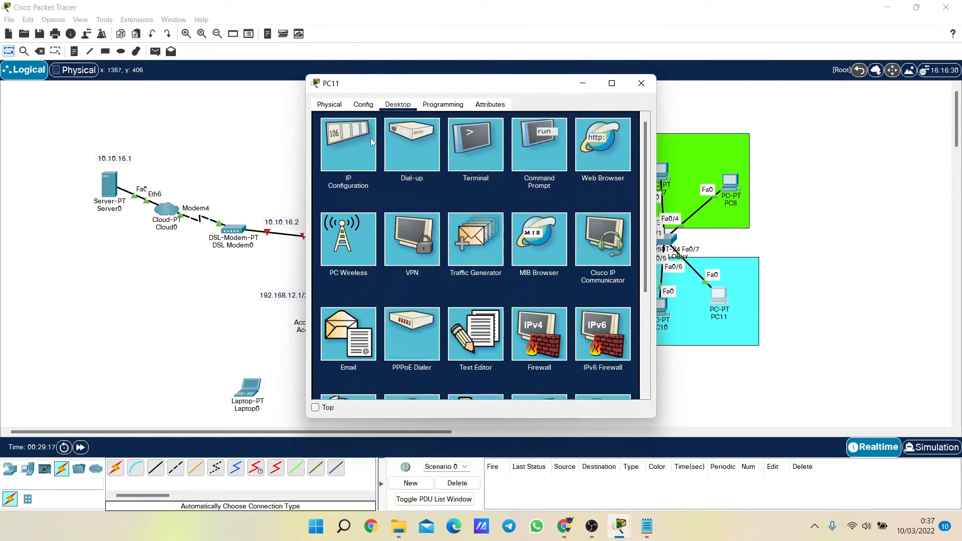
pyautogui.click(353, 155)
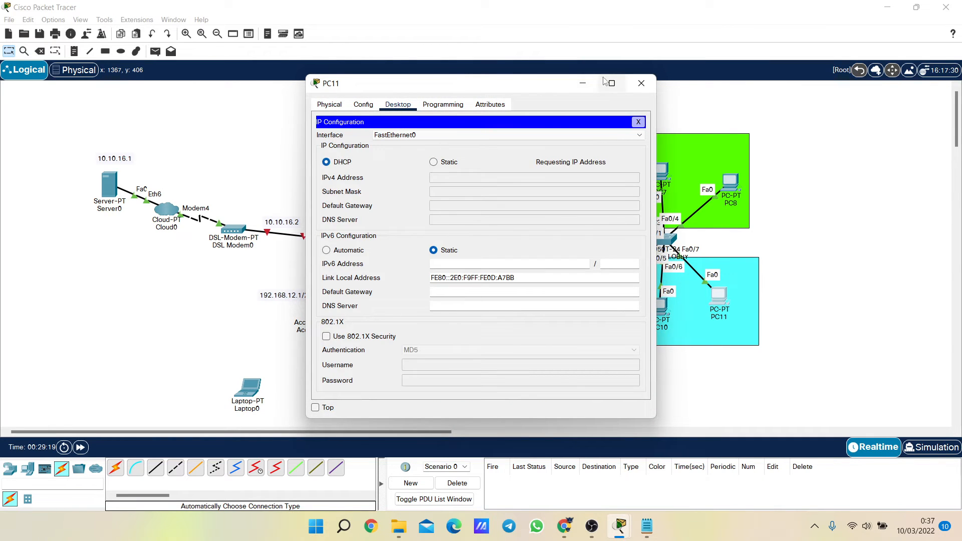
pyautogui.click(641, 84)
# Switch to Notepad and insert a block of blank lines above the existing int g0/2 notes
pyautogui.click(649, 535)
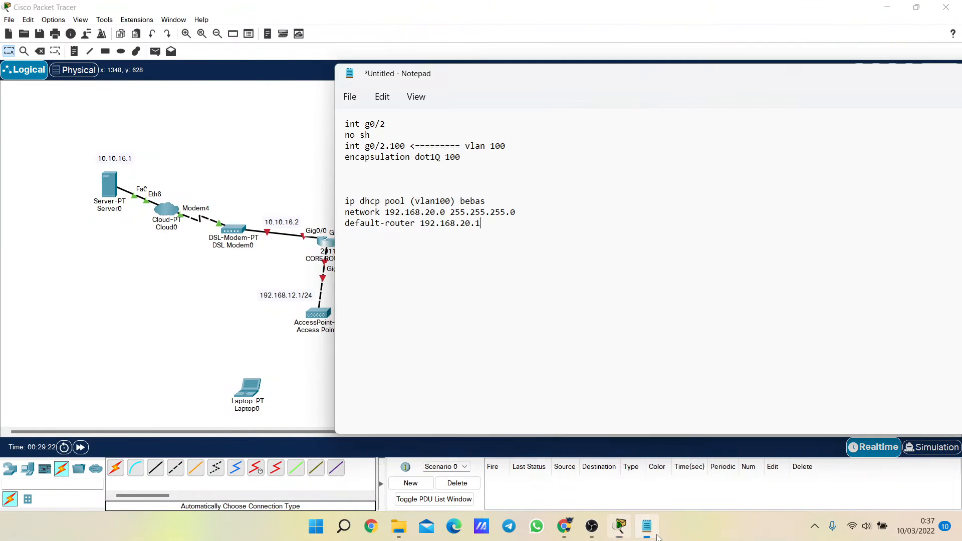
pyautogui.click(346, 123)
pyautogui.press('Return')
pyautogui.press('Return')
pyautogui.press('Return')
pyautogui.press('Return')
pyautogui.press('Return')
pyautogui.press('Return')
pyautogui.press('Return')
pyautogui.press('Return')
pyautogui.press('Return')
pyautogui.press('Return')
pyautogui.press('Return')
pyautogui.press('Return')
pyautogui.press('Return')
pyautogui.press('Return')
pyautogui.press('Return')
pyautogui.press('Return')
pyautogui.press('Return')
pyautogui.press('Return')
pyautogui.press('Return')
pyautogui.press('Return')
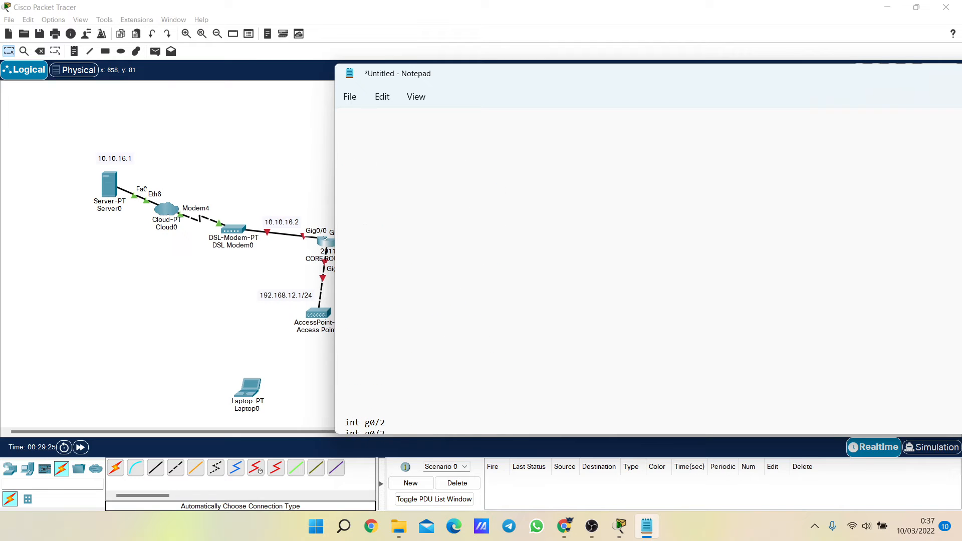
# Write the heading "KONFIGURASI VLAN" with the lines "switchport mode access" and "switchport access vlan?(100)" beneath it
pyautogui.press('BackSpace')
pyautogui.write('KP')
pyautogui.write('ONFIU')
pyautogui.write('URASI VLAN')
pyautogui.press('Return')
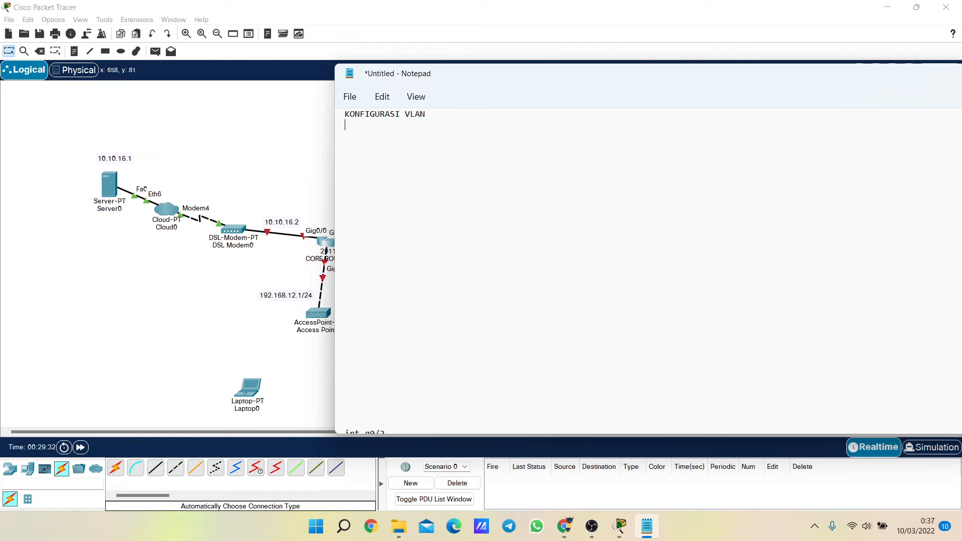
pyautogui.press('Return')
pyautogui.write('switchport mode accr')
pyautogui.write('ss')
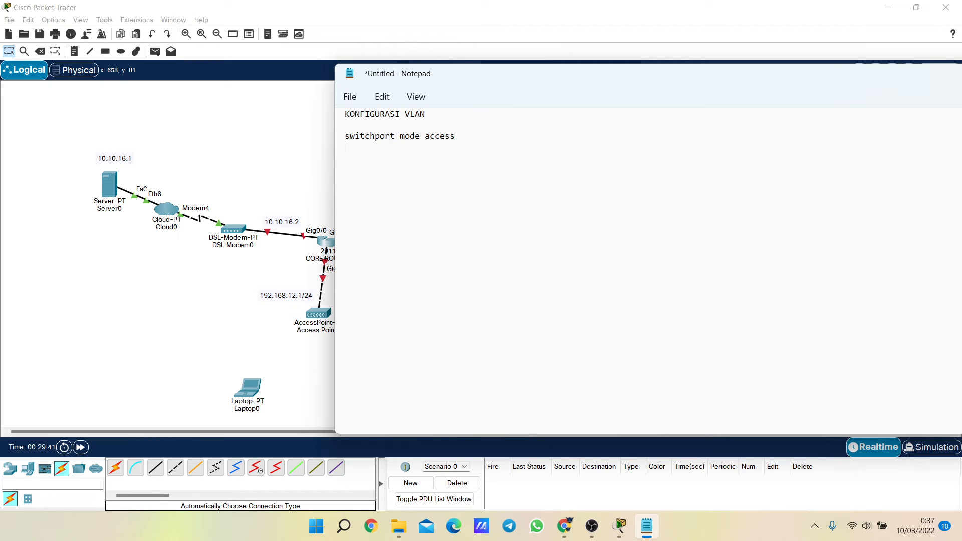
pyautogui.write('switchport access vla')
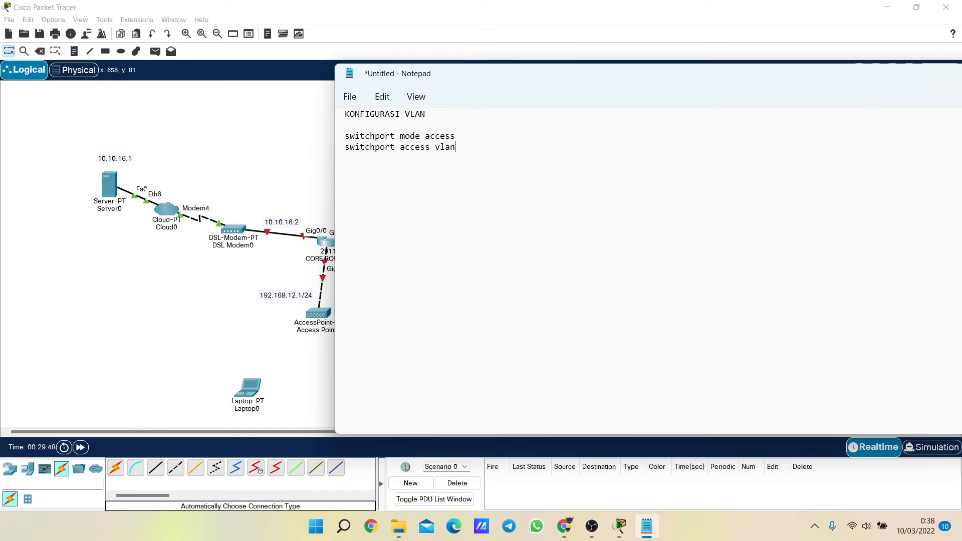
pyautogui.write('n?(100')
# Remove the blank lines above the "KONFIGURASI VLAN" heading
pyautogui.scroll(1, 458, 211)
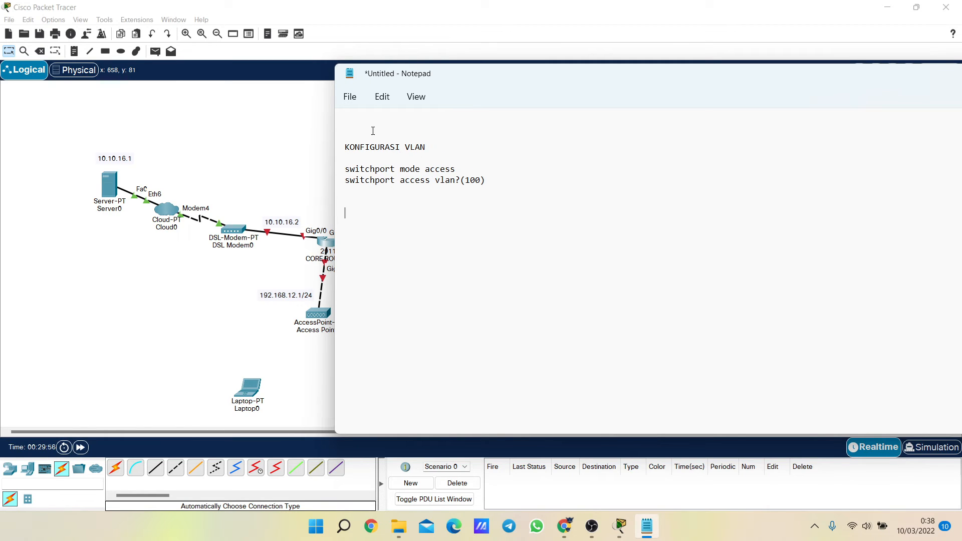
pyautogui.press('BackSpace')
pyautogui.press('Delete')
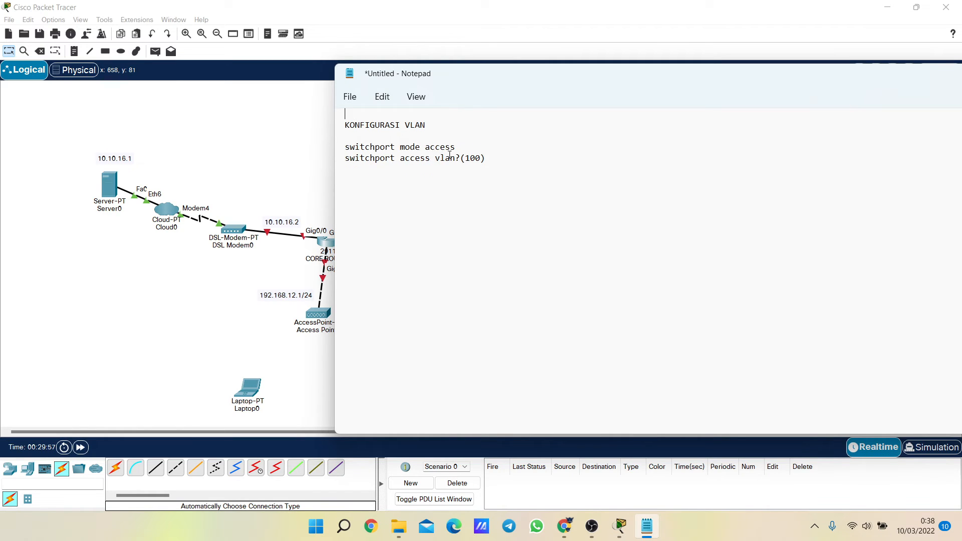
pyautogui.press('BackSpace')
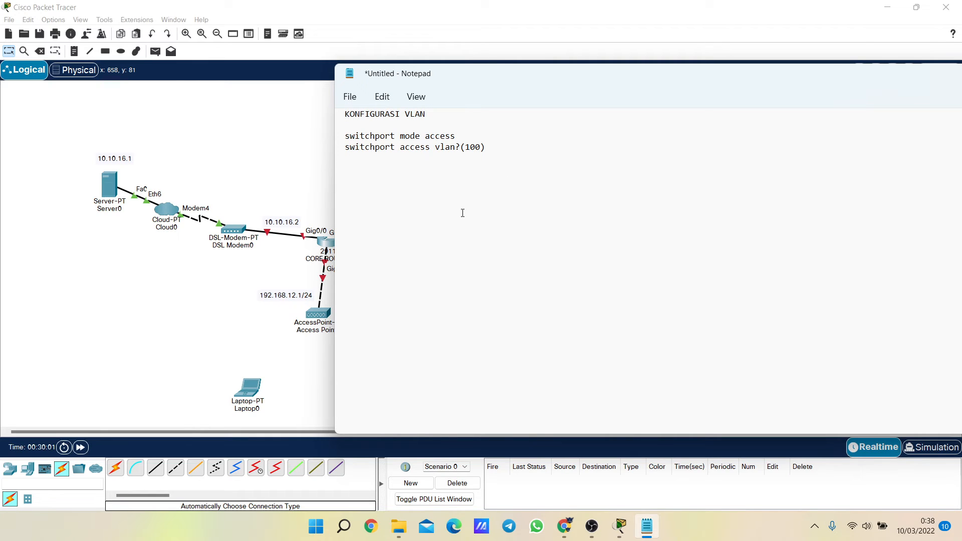
# Add the heading "KONFIGURASI IP ADDRESS DI ROUTER DENGAN INTERVLAN" below the VLAN notes, and return to Cisco Packet Tracer
pyautogui.write('KONFIGURASI IP ADDRESS DI R')
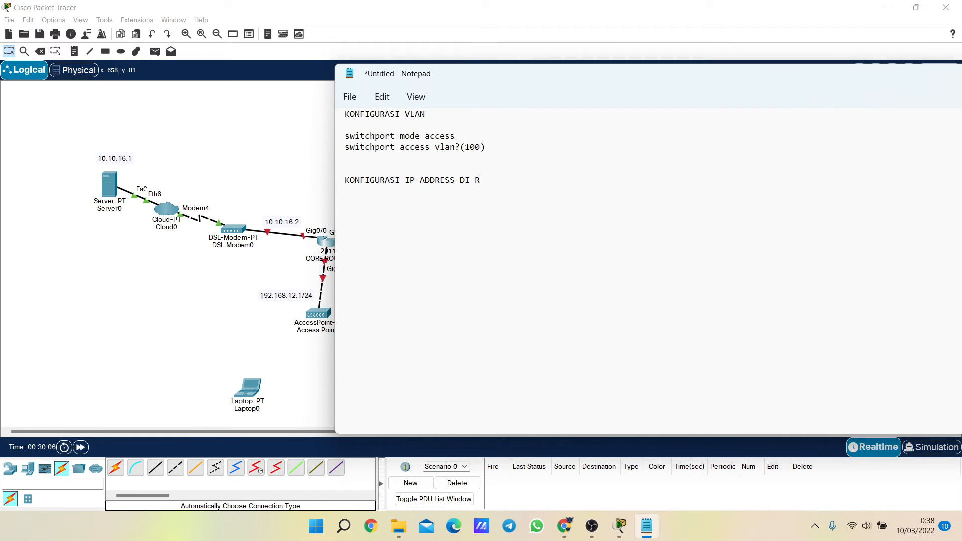
pyautogui.write('OUTER DENGAN INTERVLAN')
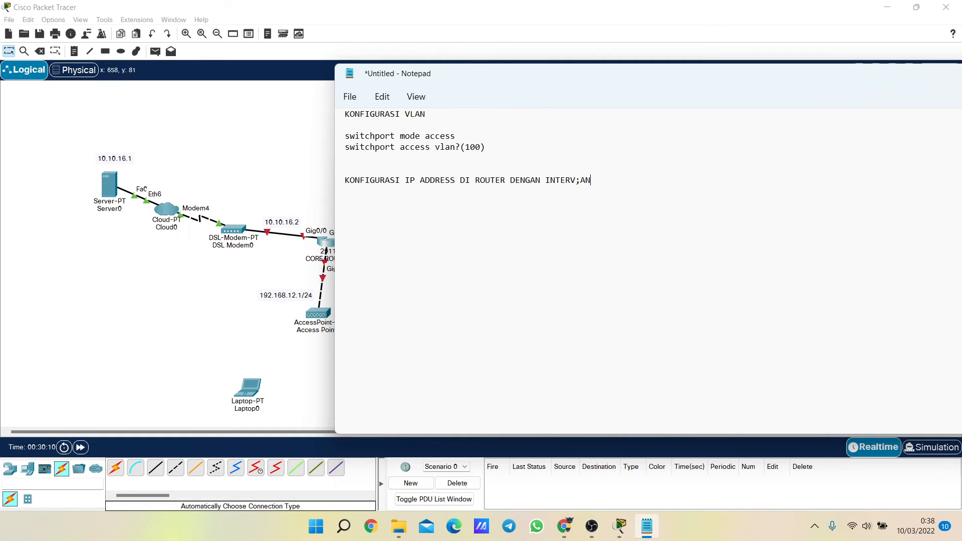
pyautogui.press('BackSpace')
pyautogui.press('BackSpace')
pyautogui.press('BackSpace')
pyautogui.write('LAN')
pyautogui.click(281, 152)
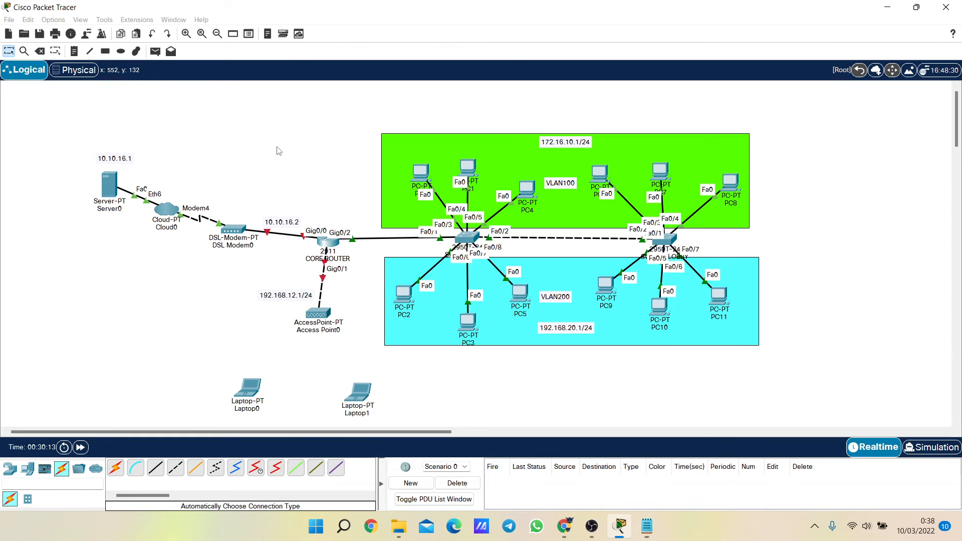
# Switch to Notepad and write "int g0/2", "no sh", "exit" and "int g0/2.100" on separate lines beneath the INTERVLAN heading
pyautogui.click(186, 34)
pyautogui.click(185, 34)
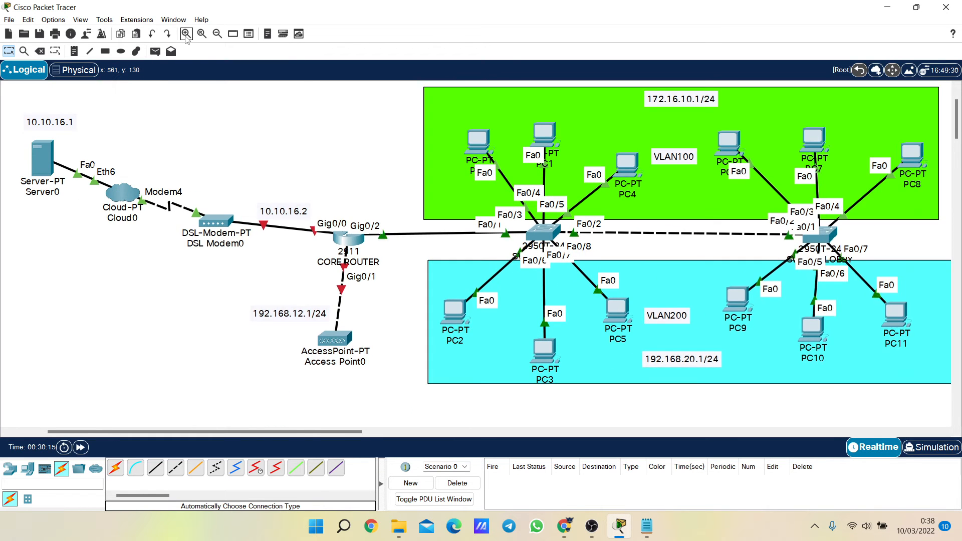
pyautogui.click(186, 34)
pyautogui.click(186, 34)
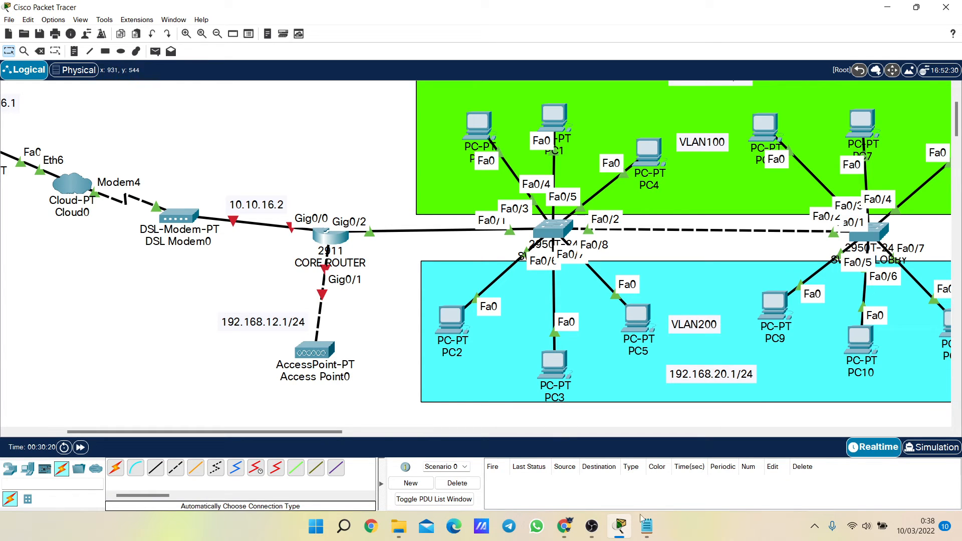
pyautogui.hotkey('alt', 'Tab')
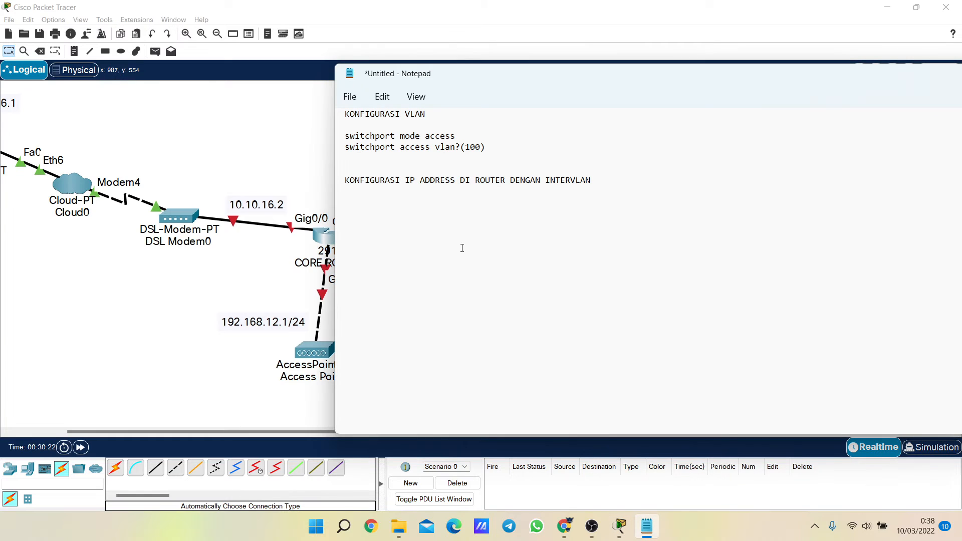
pyautogui.write('g0/2 ')
pyautogui.write('no')
pyautogui.click(341, 192)
pyautogui.click(354, 194)
pyautogui.click(341, 197)
pyautogui.click(351, 192)
pyautogui.press('Return')
pyautogui.press('Return')
pyautogui.write('exit  ')
pyautogui.write('int')
pyautogui.write(' g0/2.100')
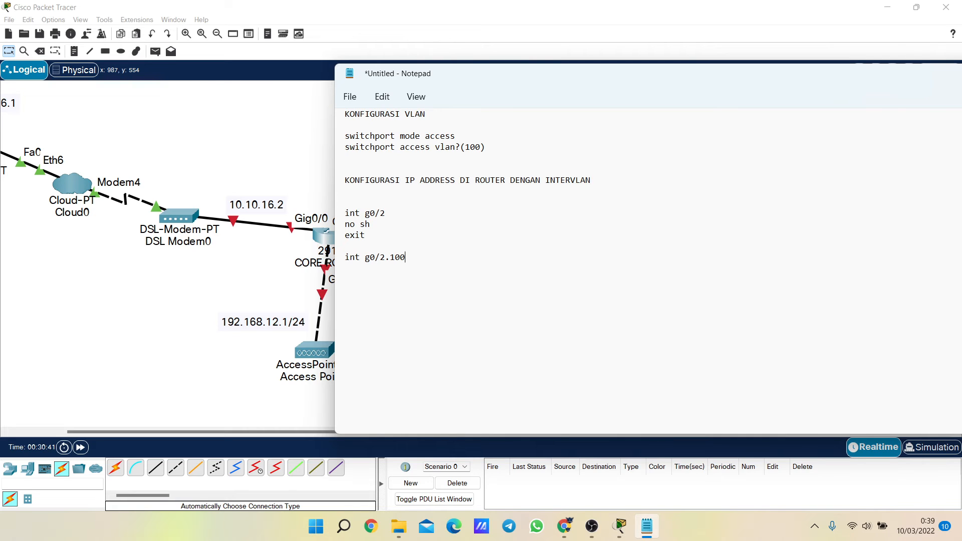
# Change the subinterface number on the last interface line to 20, and set it back to 100
pyautogui.doubleClick(392, 257)
pyautogui.click(452, 306)
pyautogui.doubleClick(403, 257)
pyautogui.write('20')
pyautogui.doubleClick(393, 257)
pyautogui.write('100')
pyautogui.press('BackSpace')
pyautogui.press('BackSpace')
pyautogui.press('BackSpace')
pyautogui.write('100')
# Add the line "encapsulation dot1Q" beneath "int g0/2.100"
pyautogui.write('enca')
pyautogui.write('psulation d')
pyautogui.write('ot1Q')
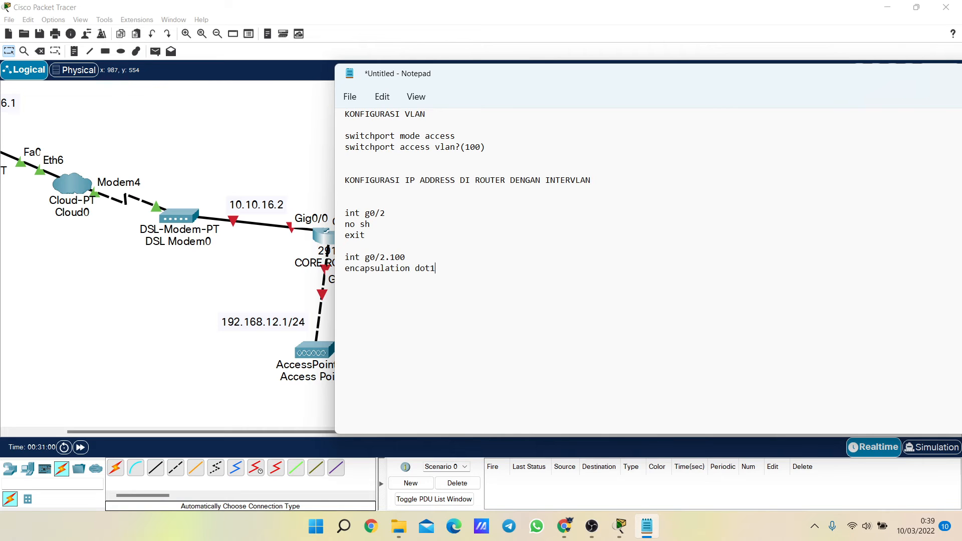
pyautogui.write(' vl')
pyautogui.press('BackSpace')
pyautogui.press('BackSpace')
pyautogui.moveTo(445, 268); pyautogui.dragTo(345, 259)
pyautogui.click(409, 306)
# Open the CORE ROUTER command line in Cisco Packet Tracer, fill it with blank prompts past the old output, and exit configuration mode
pyautogui.click(333, 261)
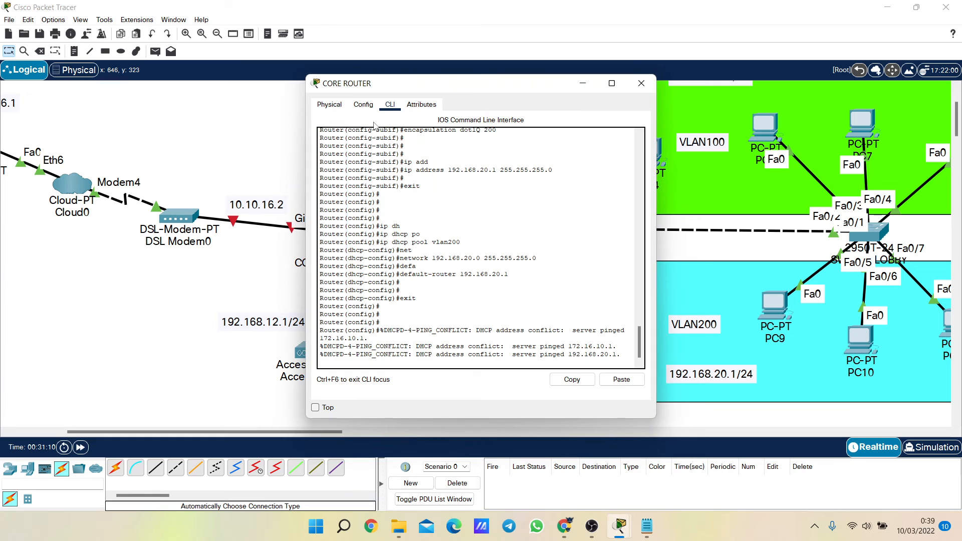
pyautogui.press('Return')
pyautogui.press('Return')
pyautogui.press('Return')
pyautogui.press('Return')
pyautogui.press('Return')
pyautogui.press('Return')
pyautogui.press('Return')
pyautogui.press('Return')
pyautogui.press('Return')
pyautogui.press('Return')
pyautogui.press('Return')
pyautogui.press('Return')
pyautogui.press('Return')
pyautogui.press('Return')
pyautogui.press('Return')
pyautogui.press('Return')
pyautogui.press('Return')
pyautogui.press('Return')
pyautogui.press('Return')
pyautogui.press('Return')
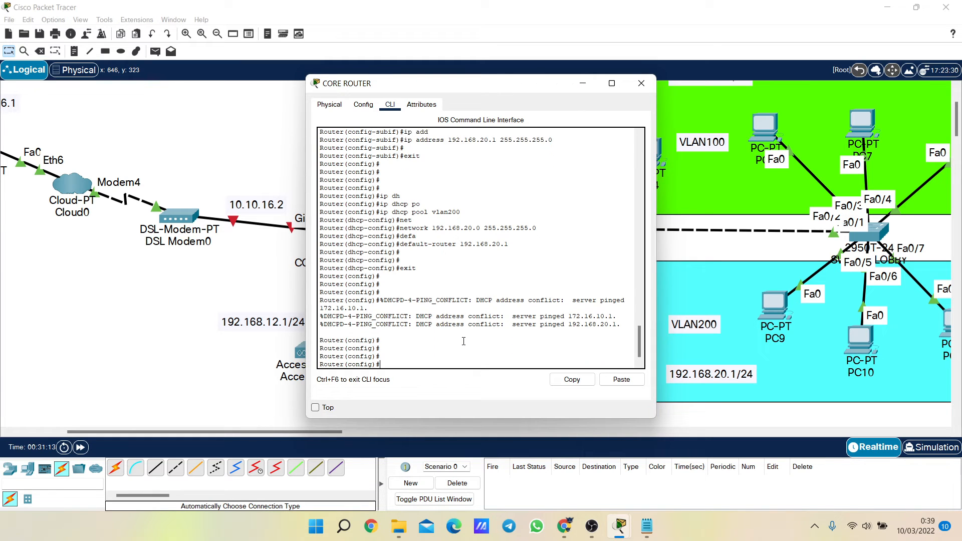
pyautogui.press('Return')
pyautogui.press('Return')
pyautogui.press('Return')
pyautogui.press('Return')
pyautogui.press('Return')
pyautogui.press('Return')
pyautogui.press('Return')
pyautogui.press('Return')
pyautogui.press('Return')
pyautogui.press('Return')
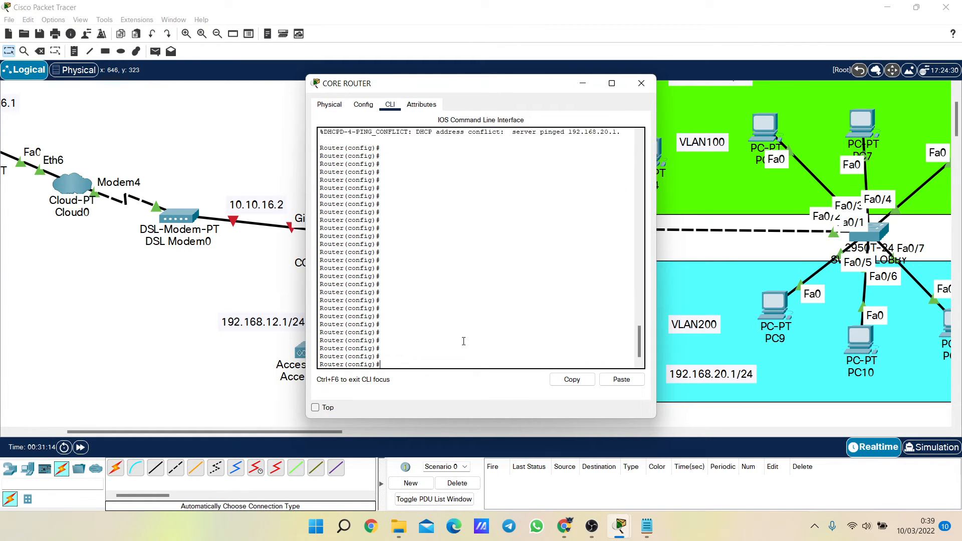
pyautogui.write('exit')
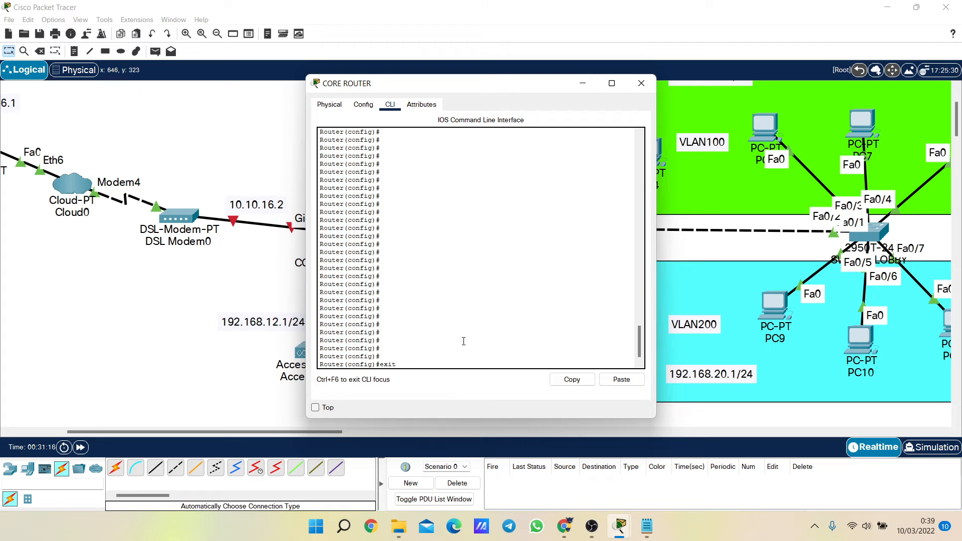
pyautogui.press('Return')
pyautogui.press('Return')
pyautogui.press('Return')
# Enter global configuration mode with "conf t" and open subinterface g0/2.20 on the router
pyautogui.write('co')
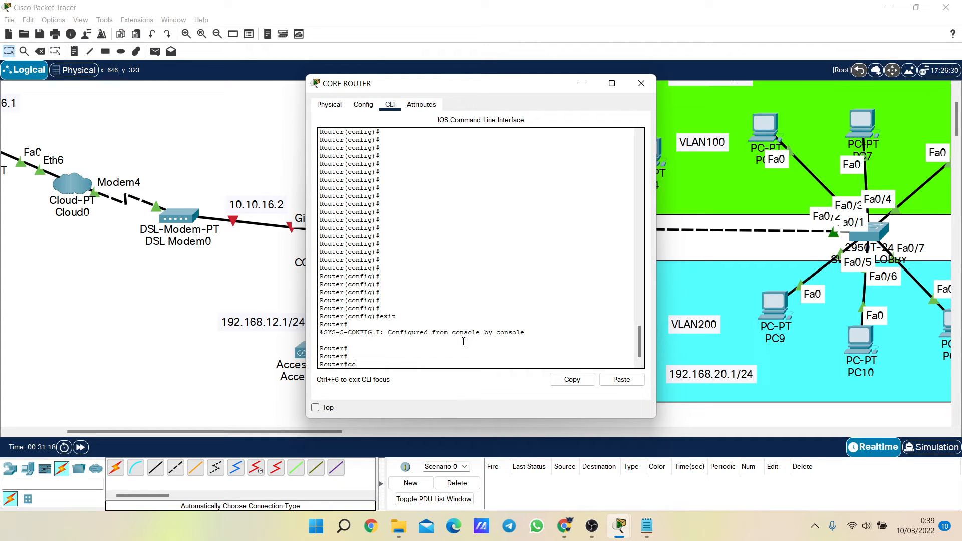
pyautogui.write('nf t')
pyautogui.press('Return')
pyautogui.write('int g')
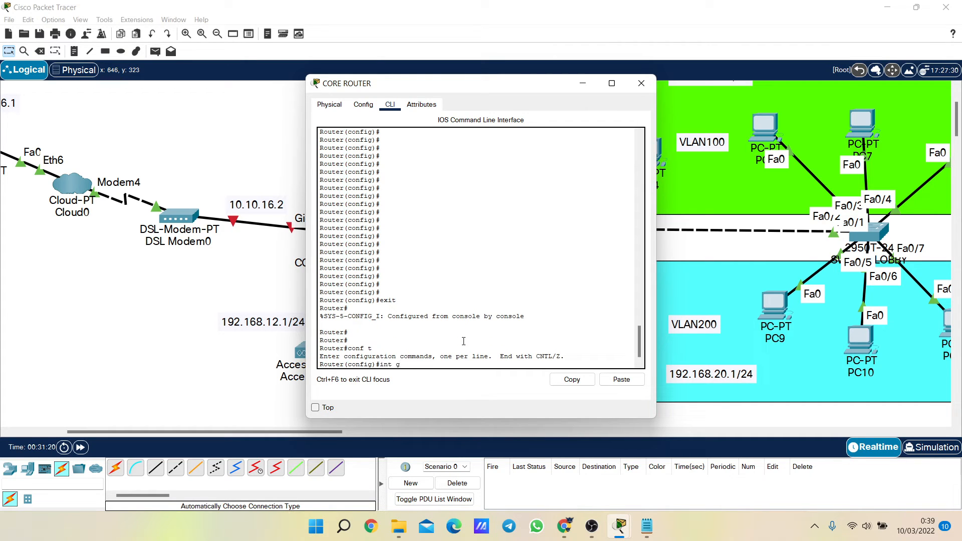
pyautogui.write('0/2.20')
pyautogui.press('Return')
pyautogui.press('Return')
pyautogui.press('Return')
pyautogui.press('Return')
pyautogui.press('Return')
pyautogui.press('Return')
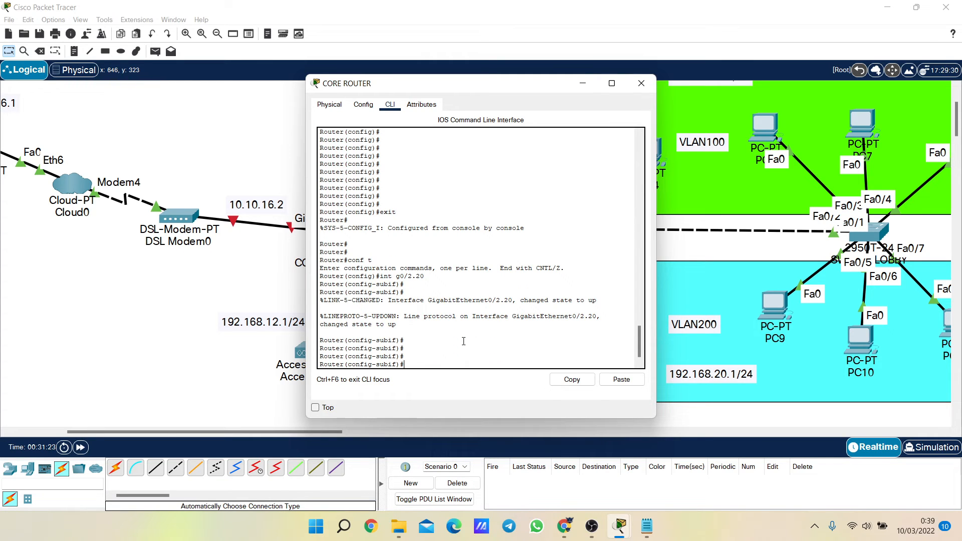
# Try to assign IP address 192.168.24.10 with mask 255.255.255.0 to subinterface g0/2.20
pyautogui.write('ip add')
pyautogui.press('Tab')
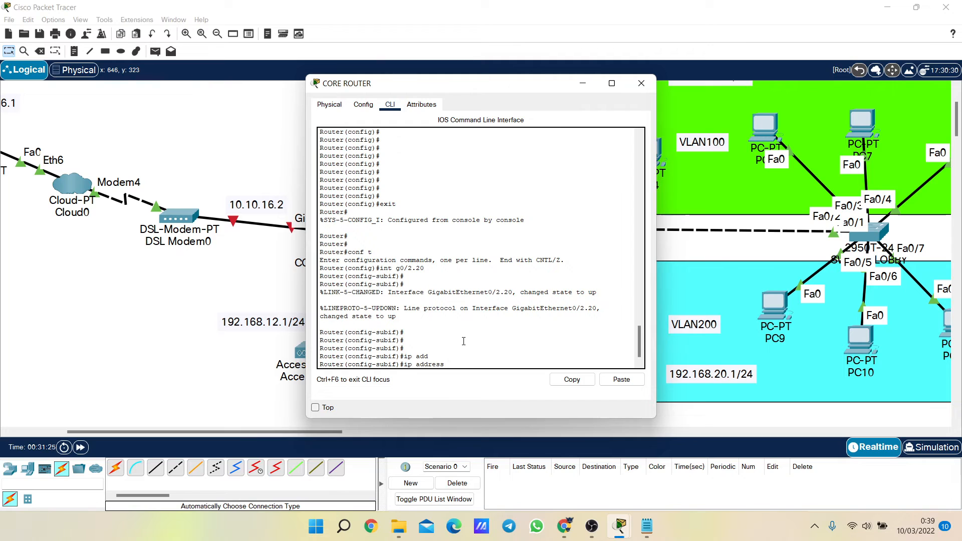
pyautogui.write('192.168.24.10 255.255.255.0')
pyautogui.press('Return')
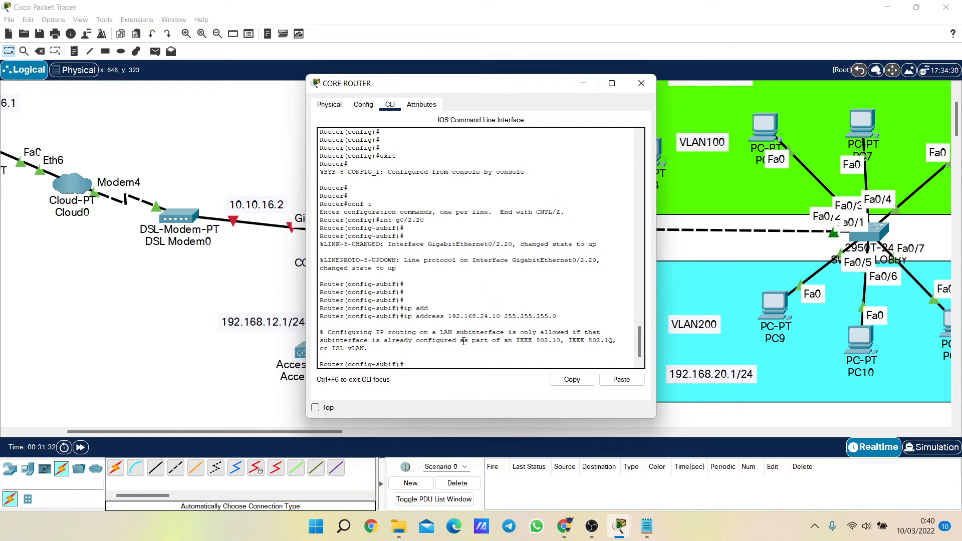
# Copy the router's message about IP routing on a LAN subinterface into Notepad below the "encapsulation dot1Q" line
pyautogui.moveTo(329, 332); pyautogui.dragTo(371, 348)
pyautogui.rightClick(415, 345)
pyautogui.click(437, 349)
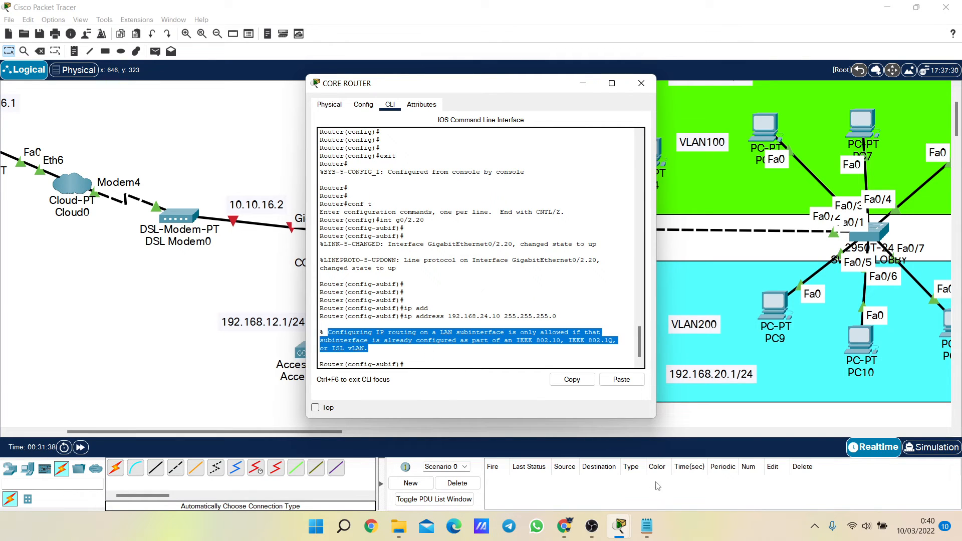
pyautogui.click(647, 526)
pyautogui.click(446, 269)
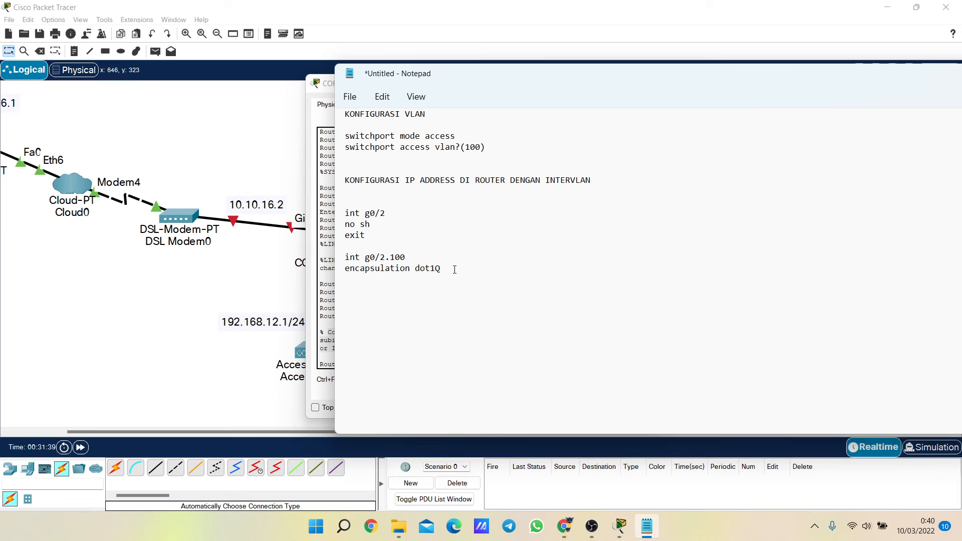
pyautogui.press('Return')
pyautogui.press('Return')
pyautogui.hotkey('ctrl', 'v')
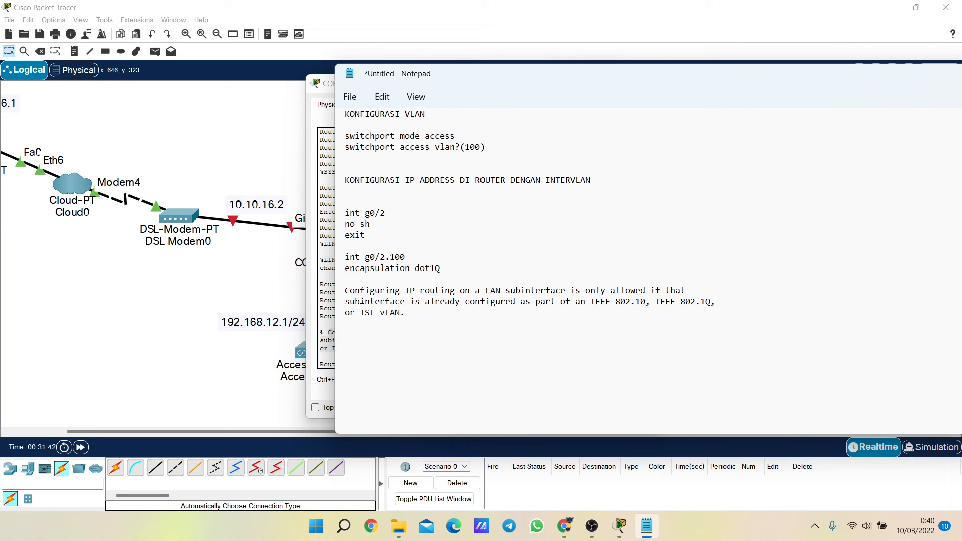
# Examine the pasted message's subinterface requirement and IEEE standards, and compare them with the "encapsulation dot1Q" line
pyautogui.click(317, 84)
pyautogui.click(581, 90)
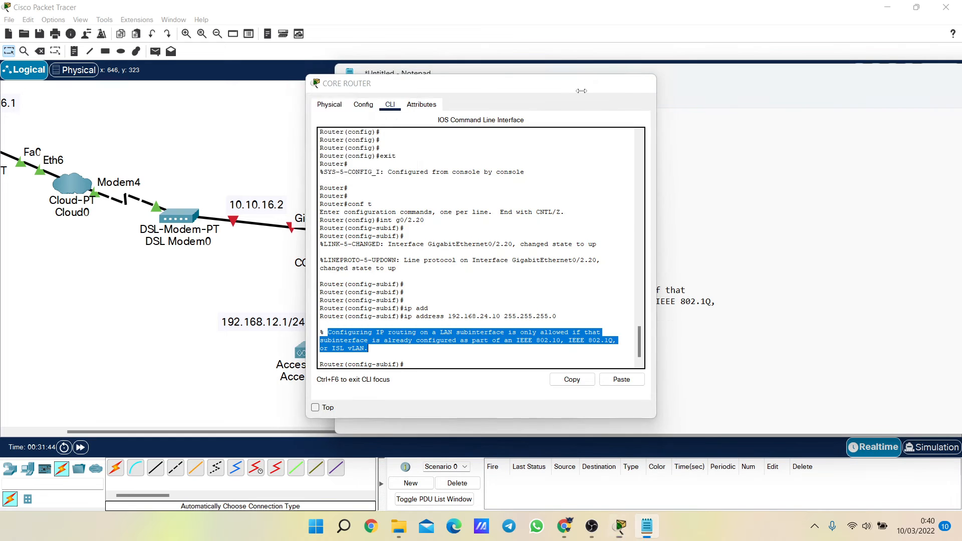
pyautogui.moveTo(346, 291); pyautogui.dragTo(651, 292)
pyautogui.click(494, 293)
pyautogui.click(586, 299)
pyautogui.click(664, 301)
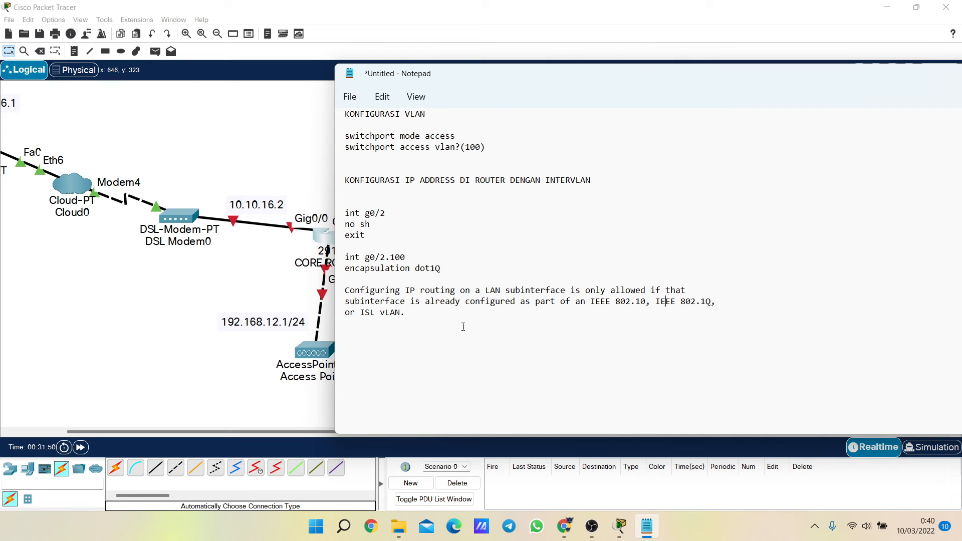
pyautogui.moveTo(346, 301); pyautogui.dragTo(345, 313)
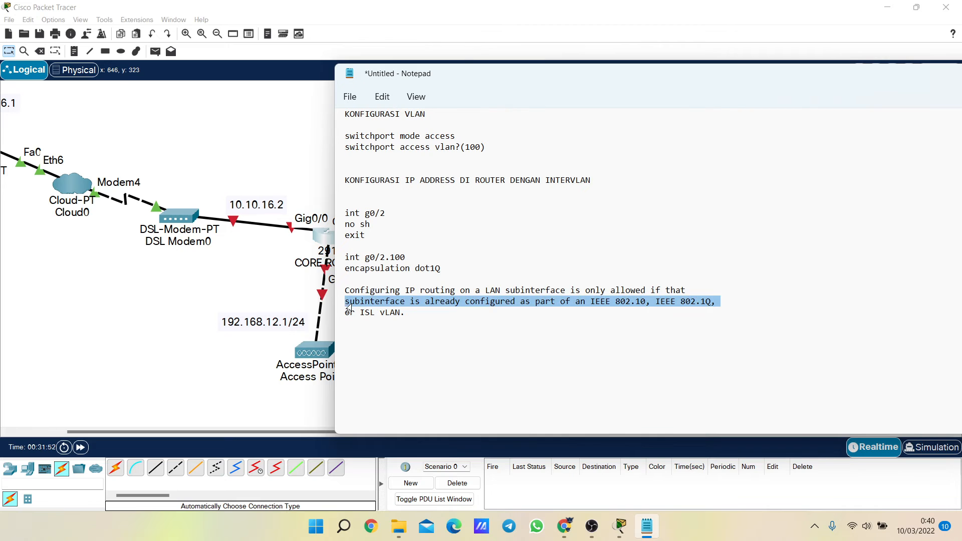
pyautogui.click(455, 324)
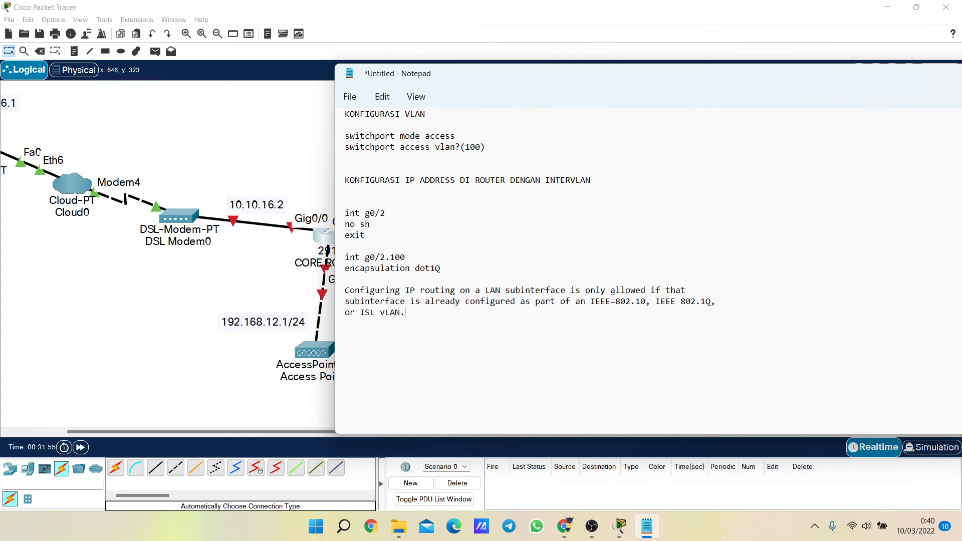
pyautogui.moveTo(611, 300); pyautogui.dragTo(684, 306)
pyautogui.click(685, 306)
pyautogui.moveTo(655, 302); pyautogui.dragTo(712, 302)
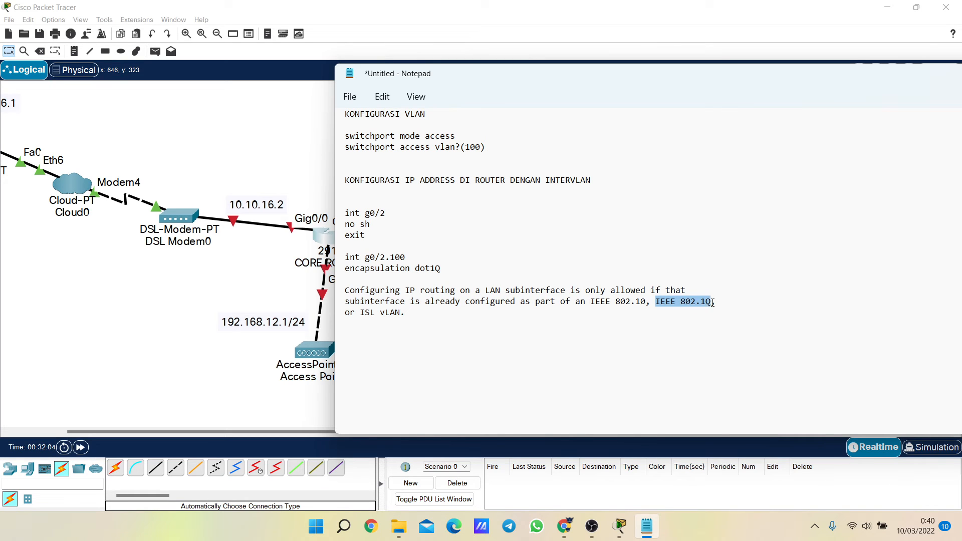
pyautogui.click(675, 322)
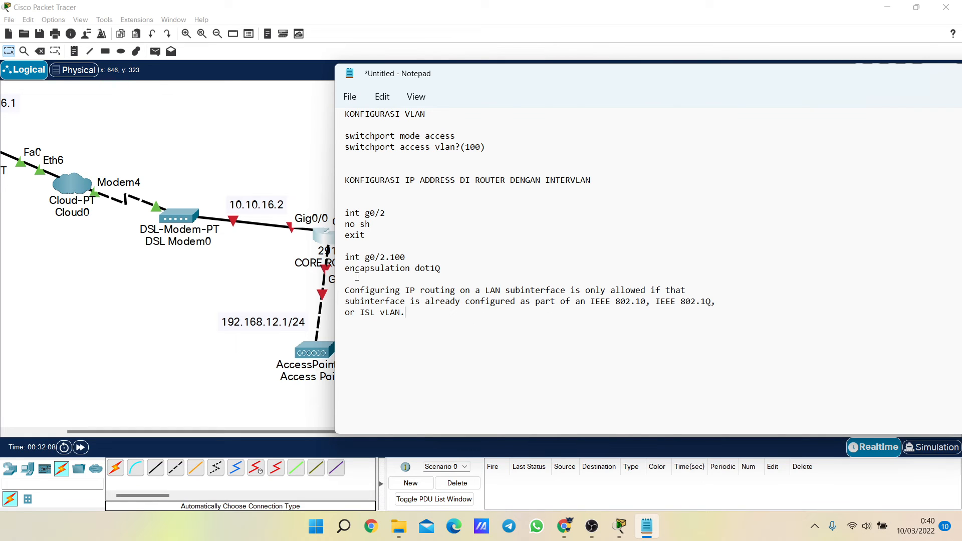
pyautogui.moveTo(344, 269); pyautogui.dragTo(445, 270)
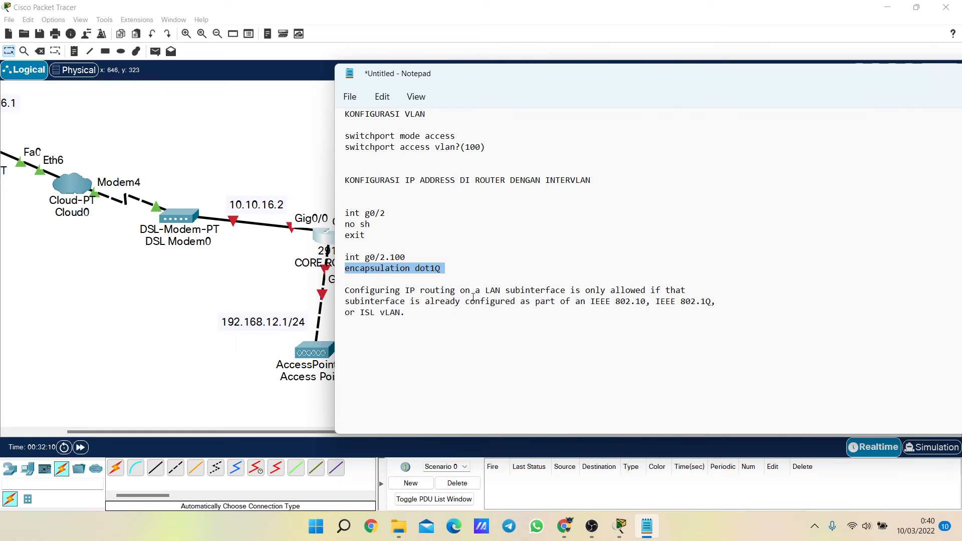
pyautogui.click(472, 335)
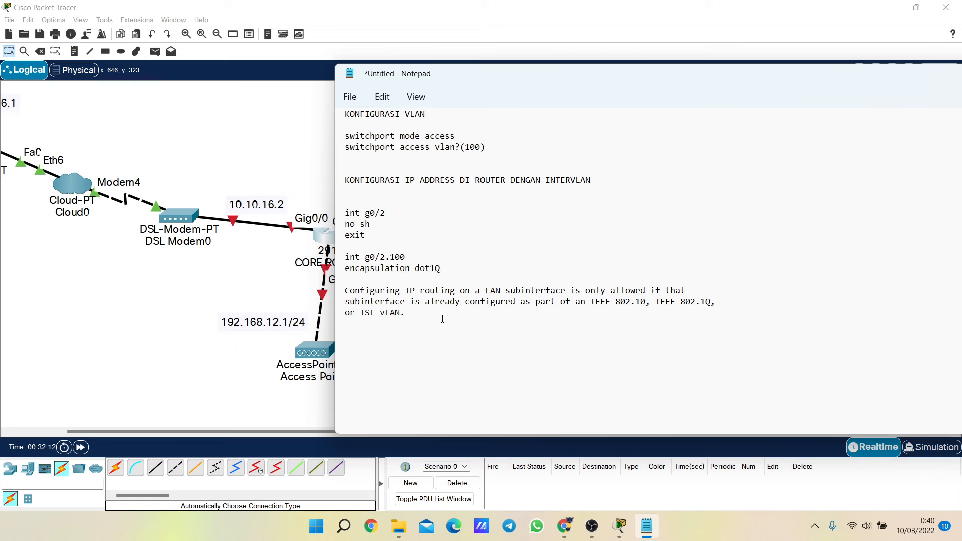
# Replace the pasted message with the heading "KONFIGURASI DHCP DI ROUTER", separated by an extra blank line above it
pyautogui.moveTo(442, 318); pyautogui.dragTo(335, 296)
pyautogui.press('BackSpace')
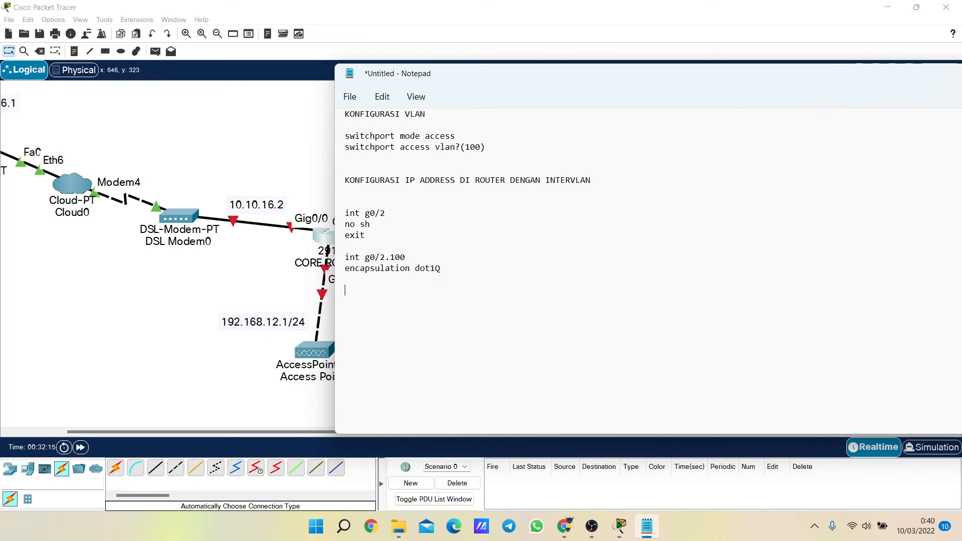
pyautogui.write('KONFIGURASI DHCP DI RO')
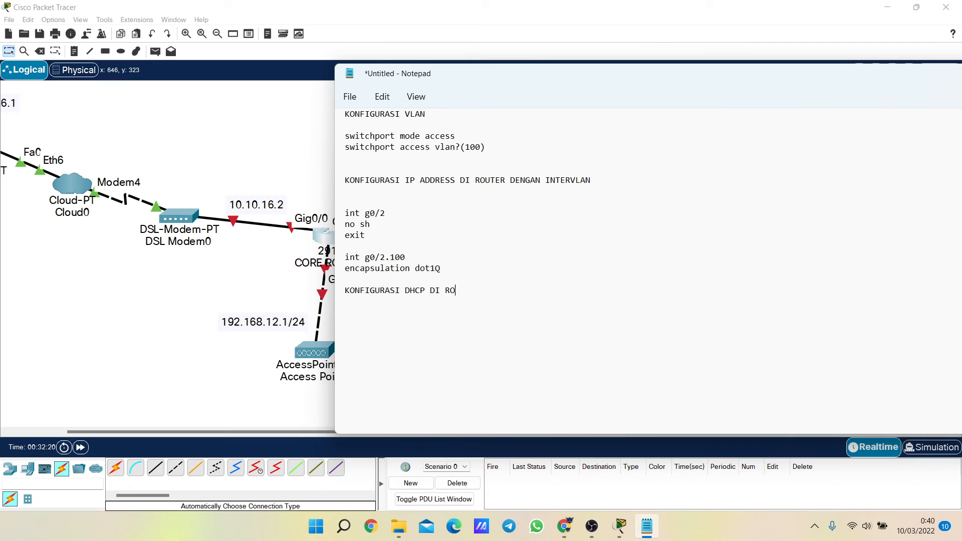
pyautogui.write('UTER')
pyautogui.press('Return')
pyautogui.press('Return')
pyautogui.click(476, 276)
pyautogui.press('Return')
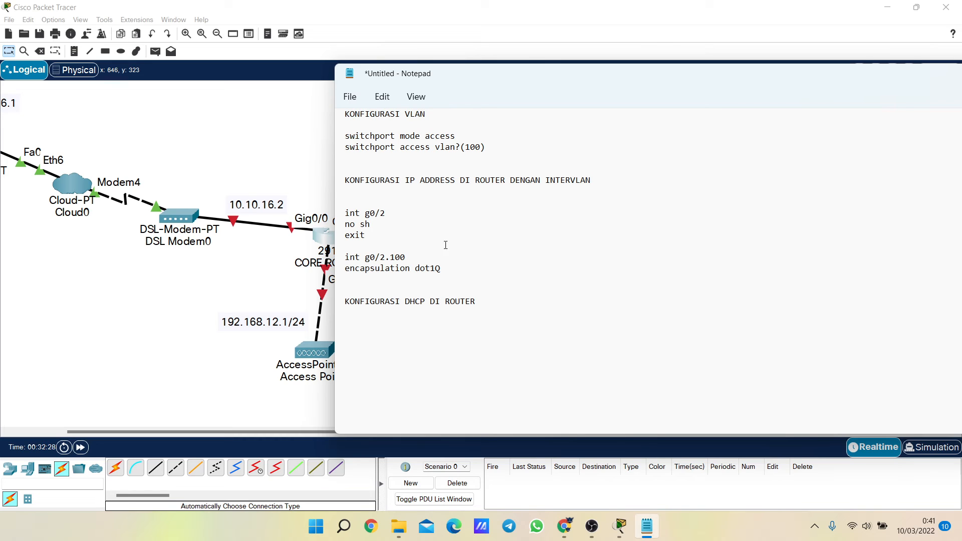
# Number the VLAN, IP address and DHCP configuration headings "1.", "2." and "3." respectively
pyautogui.tripleClick(341, 185)
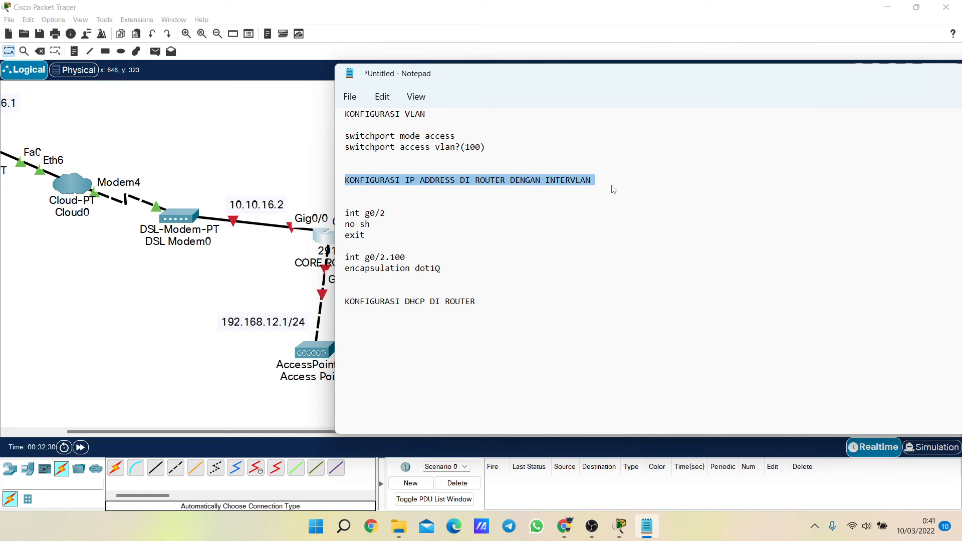
pyautogui.press('Down')
pyautogui.click(346, 114)
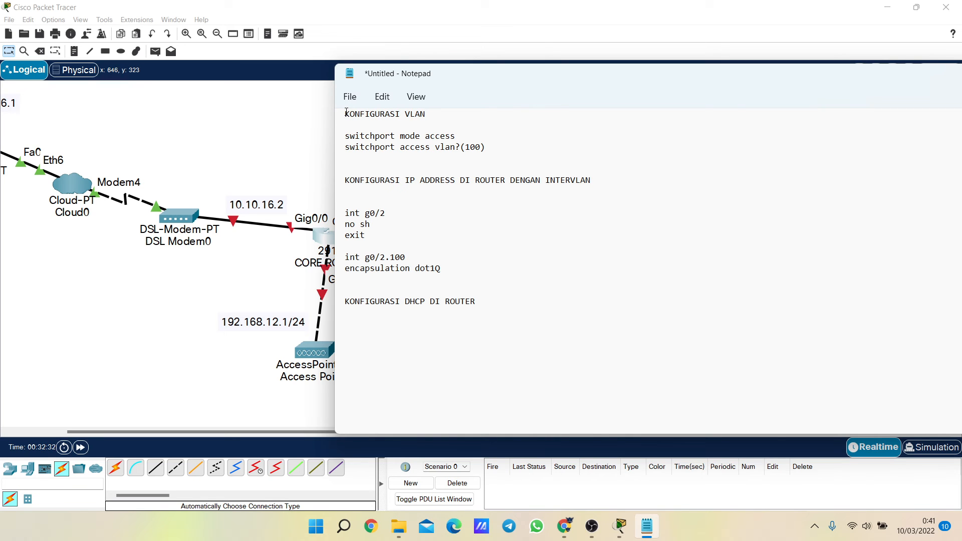
pyautogui.write('1.')
pyautogui.tripleClick(340, 185)
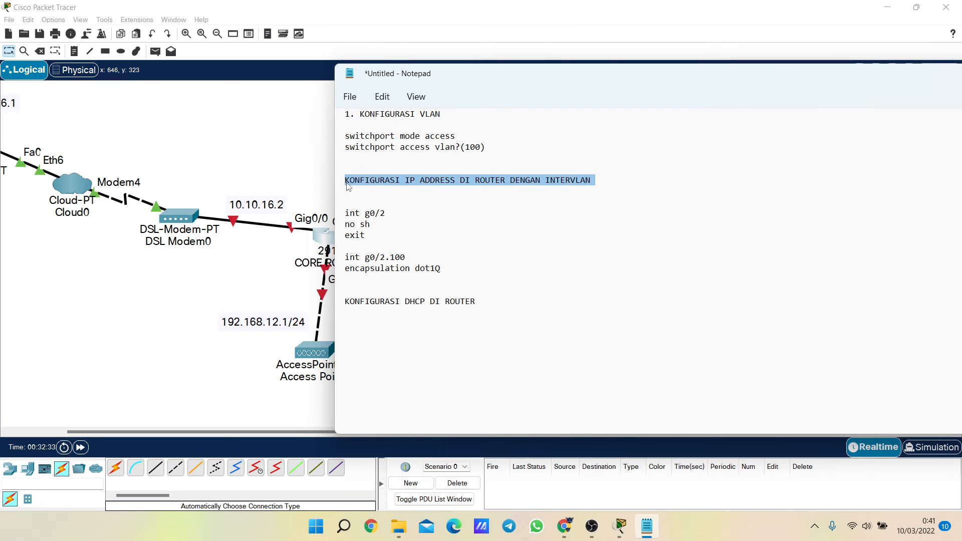
pyautogui.click(346, 184)
pyautogui.write('2.')
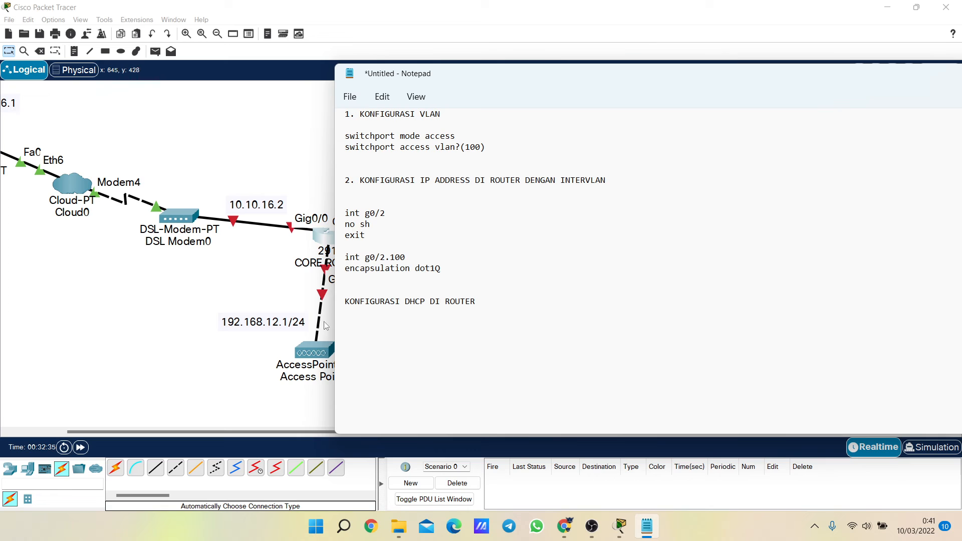
pyautogui.click(346, 301)
pyautogui.write('3/')
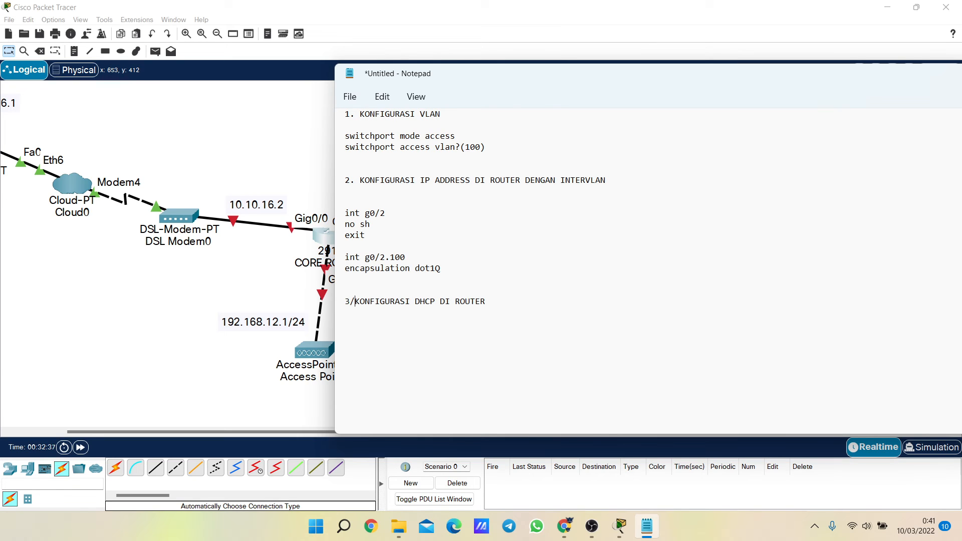
pyautogui.press('BackSpace')
pyautogui.press('BackSpace')
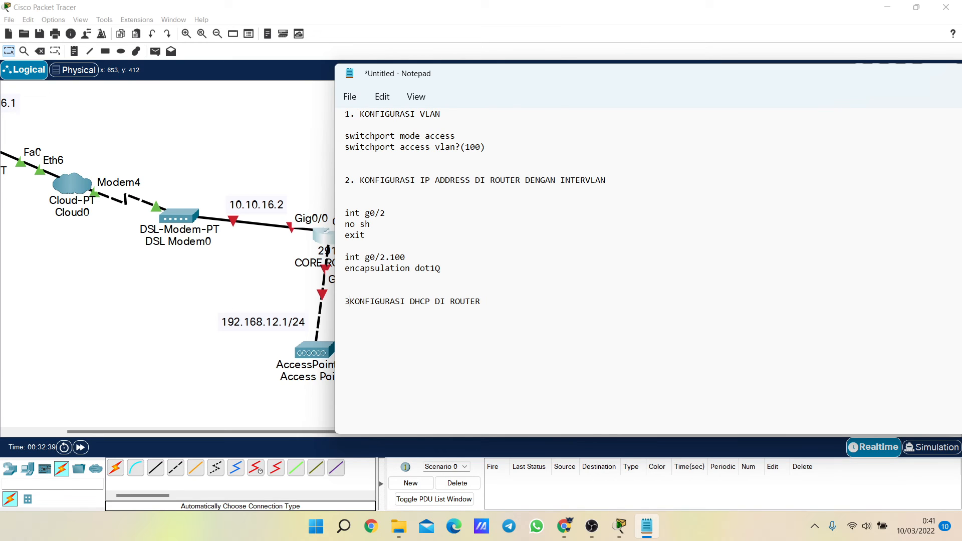
pyautogui.write('.')
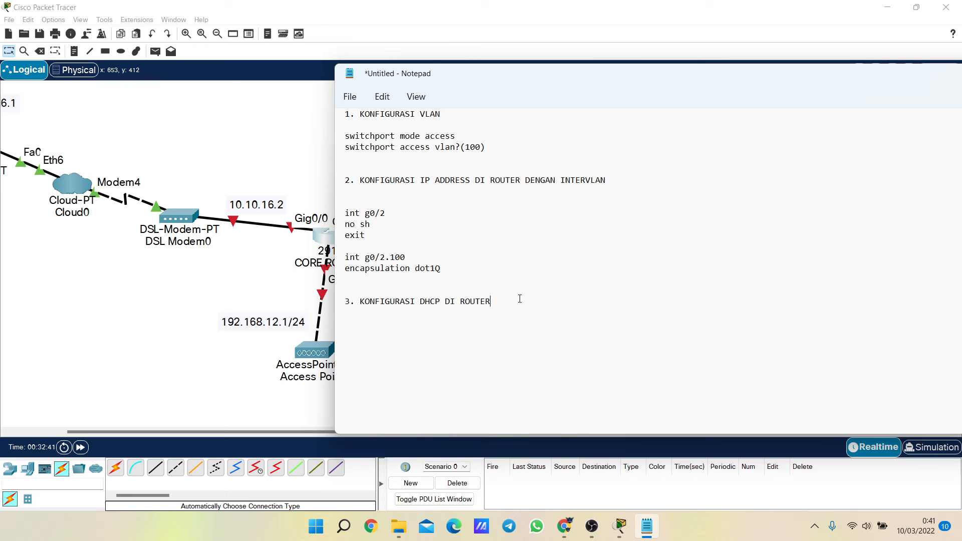
# Display the core router's running configuration with "do sh run" and copy the three lines of its vlan100 DHCP pool
pyautogui.click(274, 300)
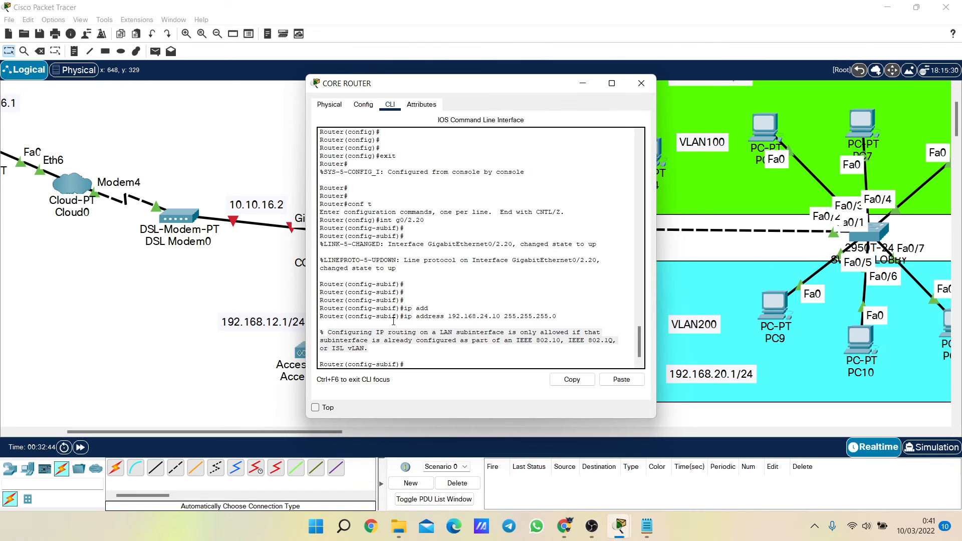
pyautogui.click(393, 321)
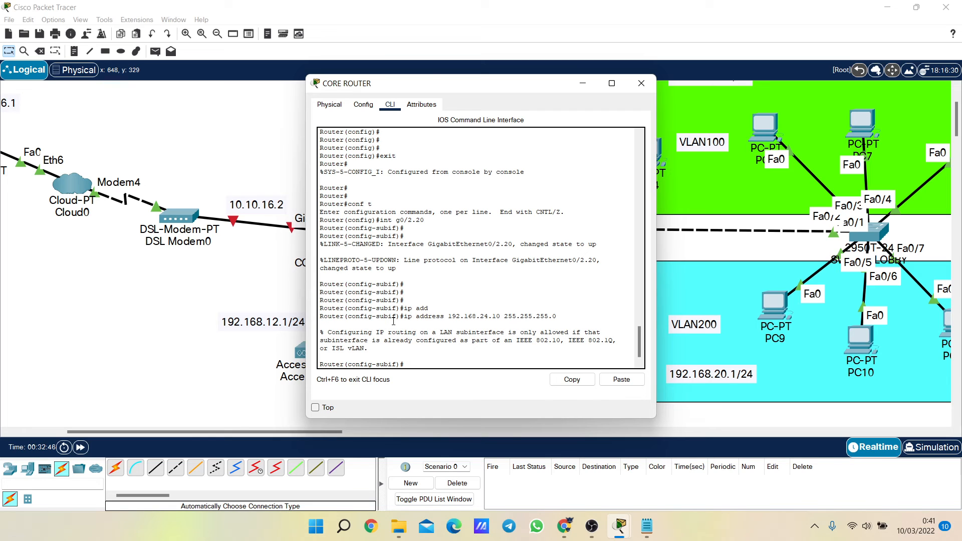
pyautogui.write('do sh run')
pyautogui.press('Return')
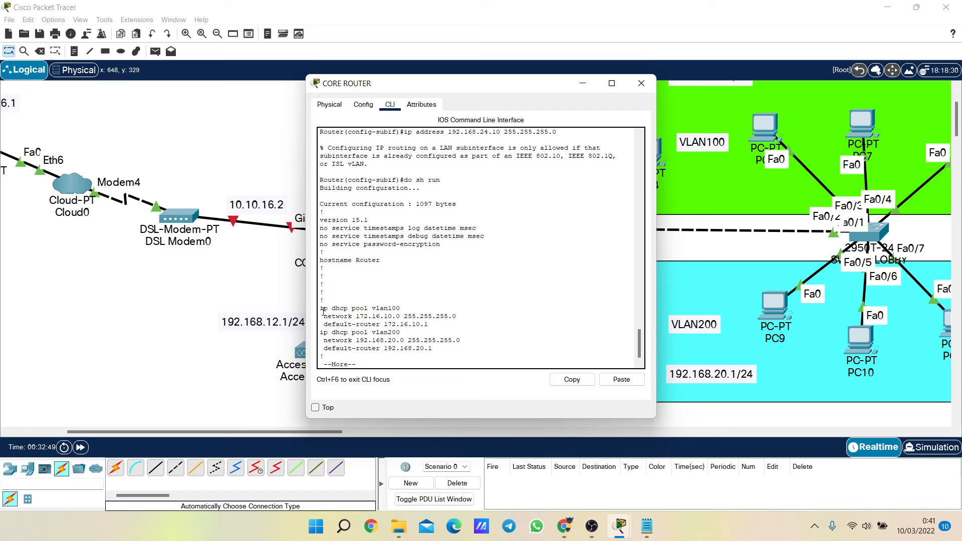
pyautogui.moveTo(321, 308); pyautogui.dragTo(439, 325)
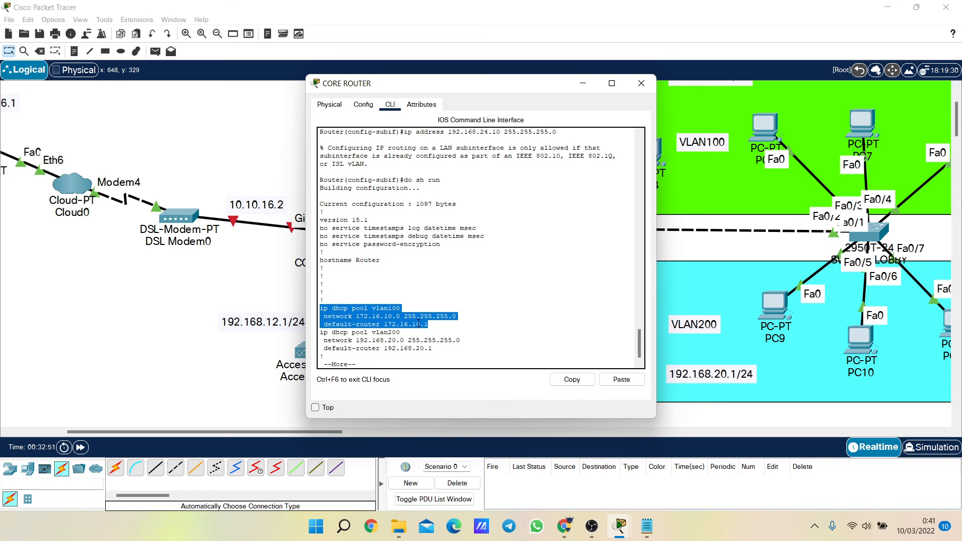
pyautogui.rightClick(418, 324)
pyautogui.click(422, 328)
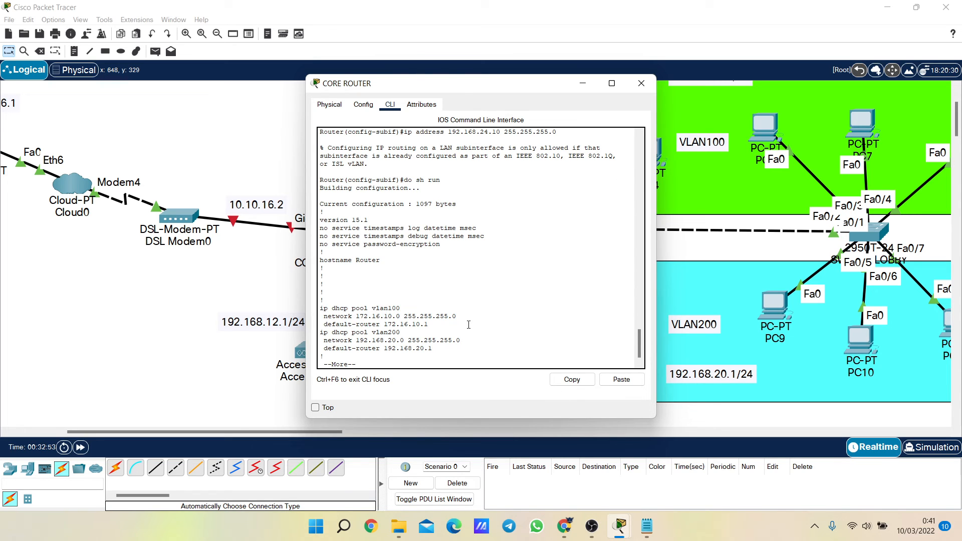
# Page through the rest of the running configuration and exit the core router's subinterface configuration mode
pyautogui.press('space')
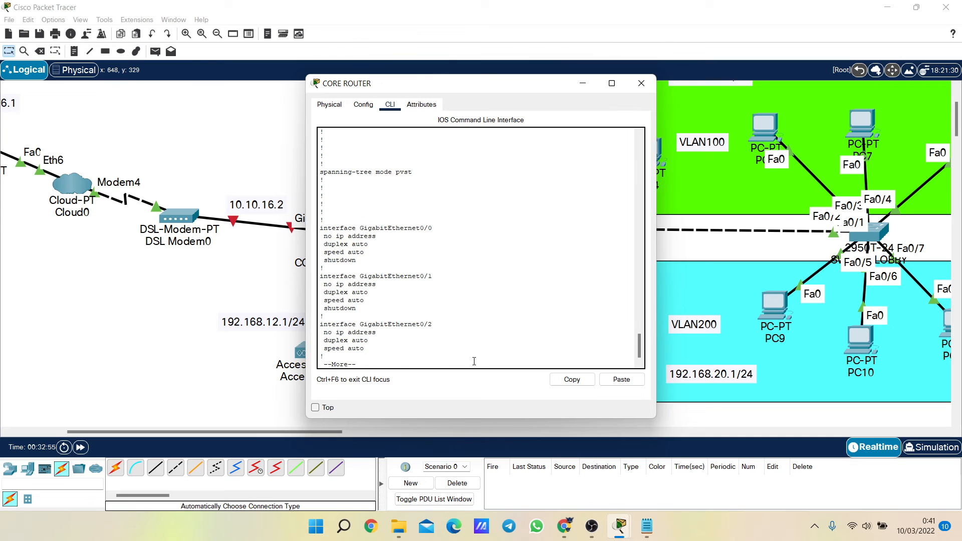
pyautogui.press('space')
pyautogui.write('ex')
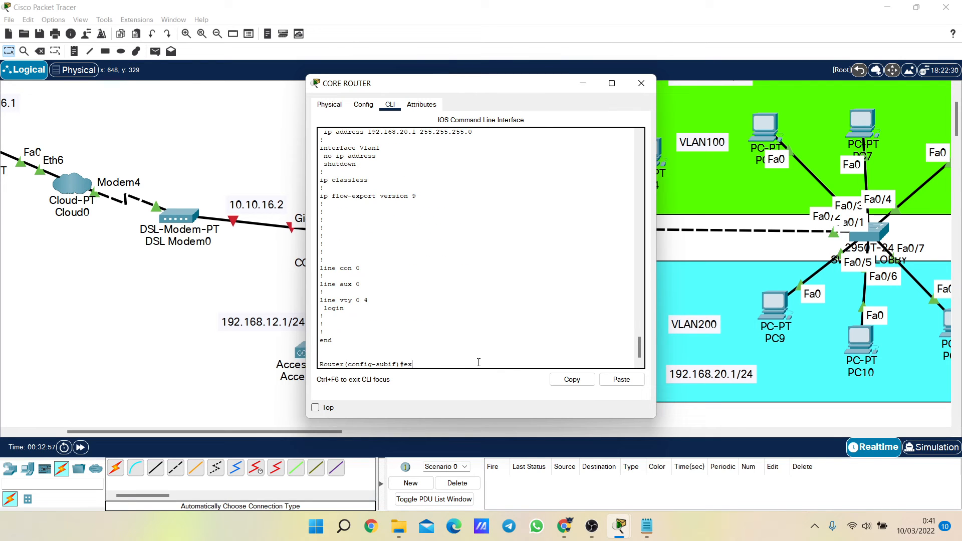
pyautogui.press('Return')
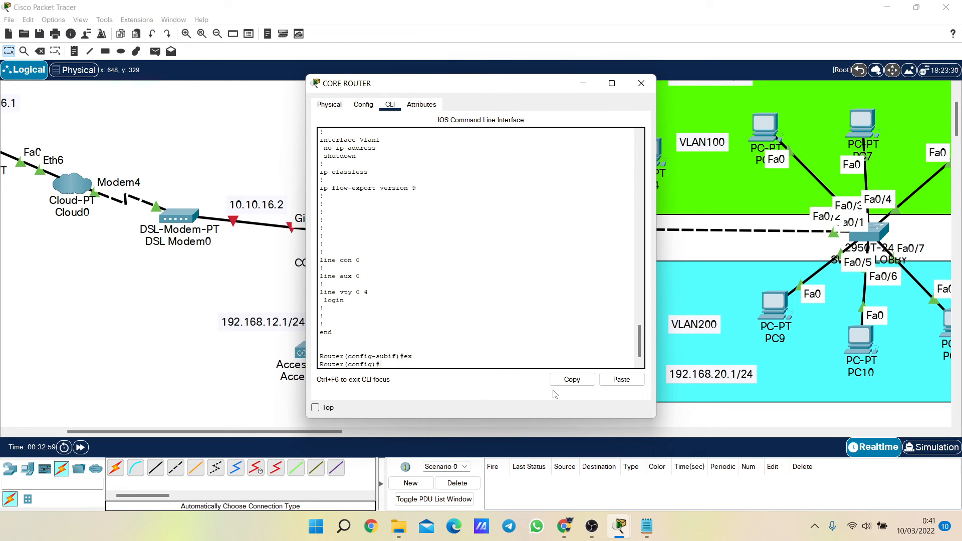
# Paste the copied vlan100 DHCP pool lines into Notepad under the heading "3. KONFIGURASI DHCP DI ROUTER"
pyautogui.moveTo(381, 364); pyautogui.dragTo(319, 365)
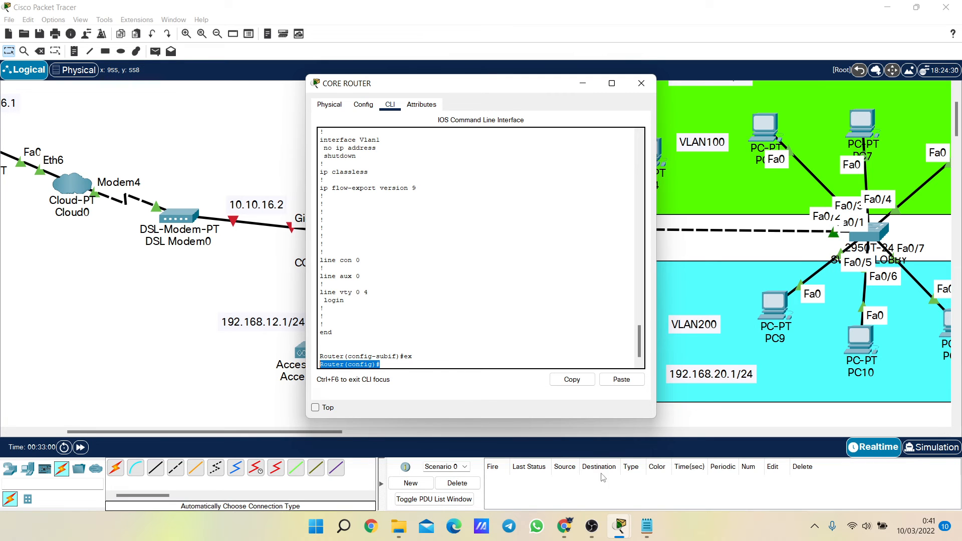
pyautogui.click(643, 524)
pyautogui.hotkey('ctrl', 'v')
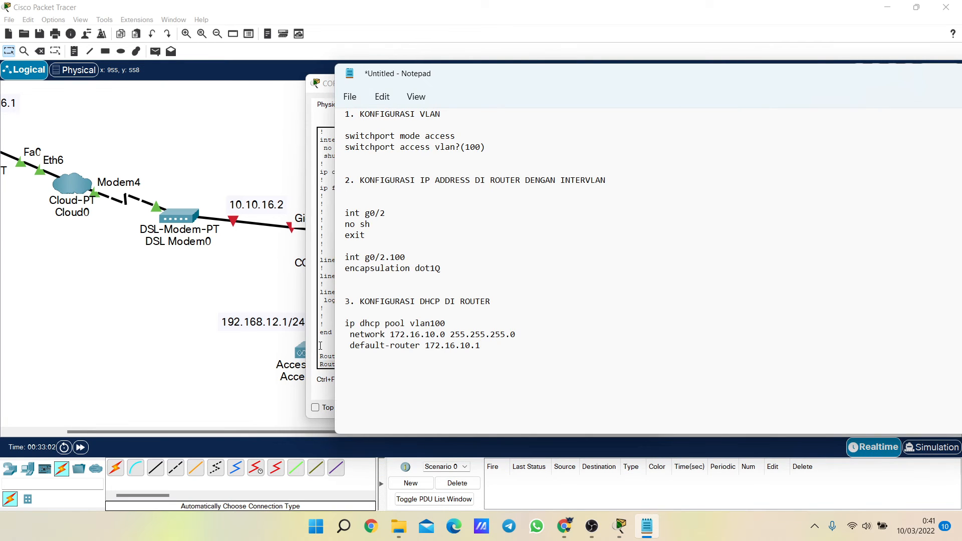
# Copy the "Router(config)#" prompt from the core router's CLI and insert it before "ip dhcp pool vlan100" in Notepad, keeping one blank line above
pyautogui.hotkey('alt', 'Tab')
pyautogui.moveTo(382, 364); pyautogui.dragTo(316, 364)
pyautogui.rightClick(339, 364)
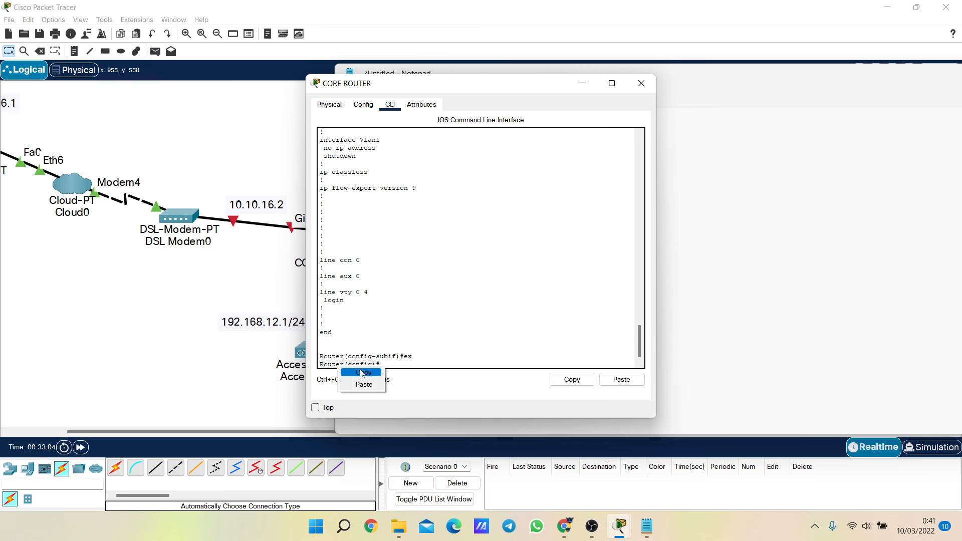
pyautogui.click(353, 372)
pyautogui.click(640, 84)
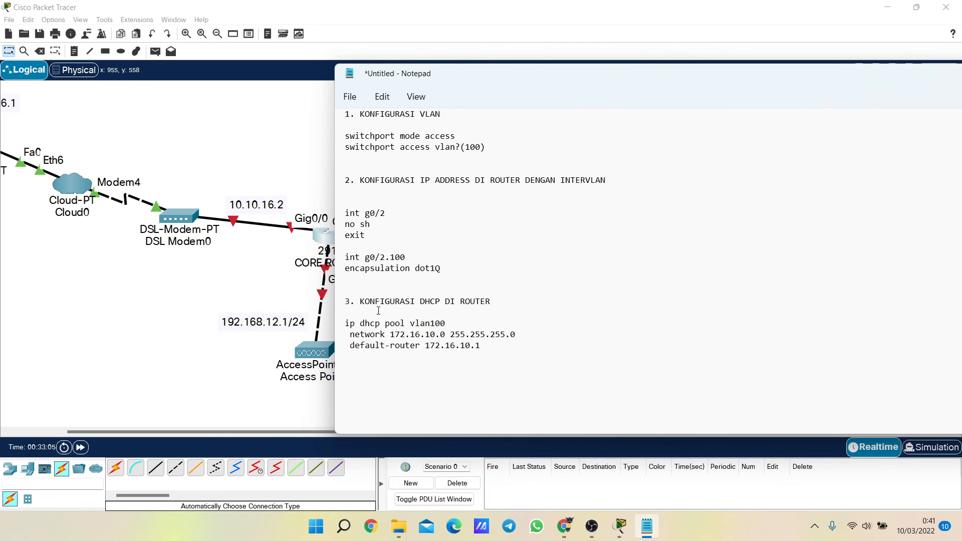
pyautogui.click(352, 313)
pyautogui.press('Return')
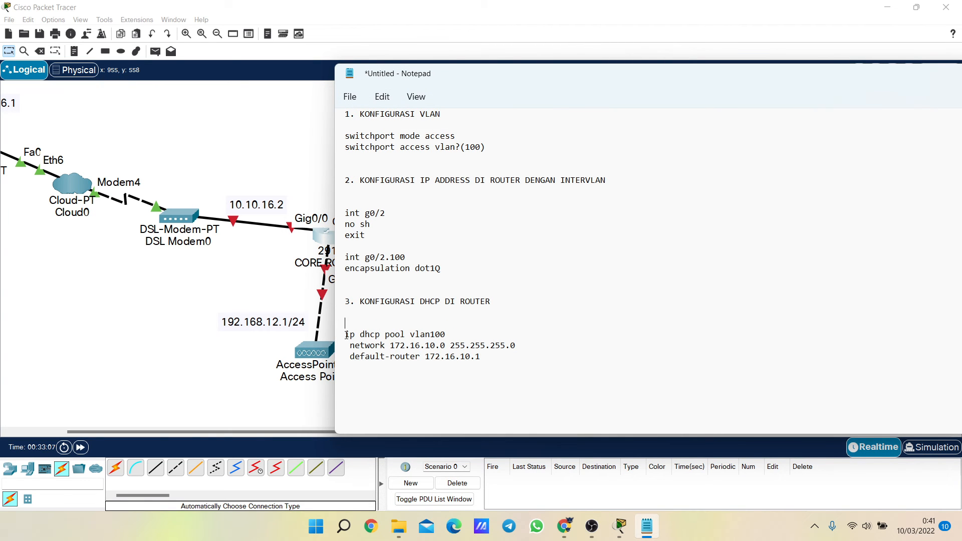
pyautogui.click(345, 335)
pyautogui.hotkey('ctrl', 'v')
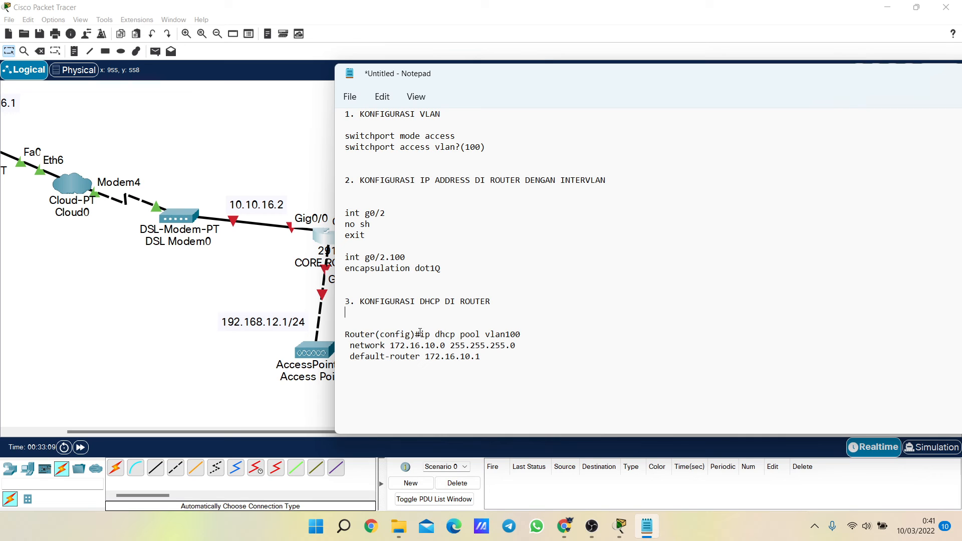
pyautogui.press('BackSpace')
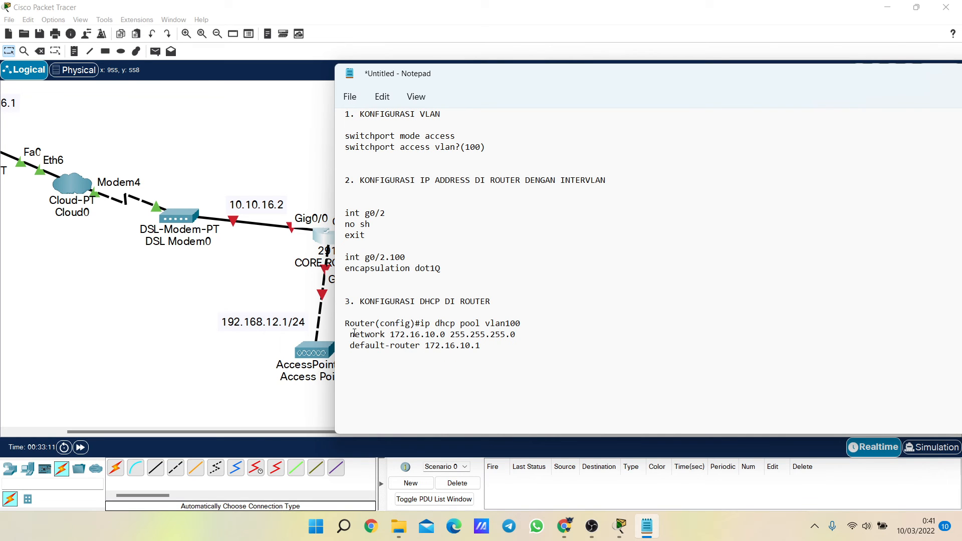
# Remove the leading space from the "network" and "default-router" lines of the vlan100 DHCP pool
pyautogui.click(350, 334)
pyautogui.press('BackSpace')
pyautogui.press('BackSpace')
pyautogui.press('Return')
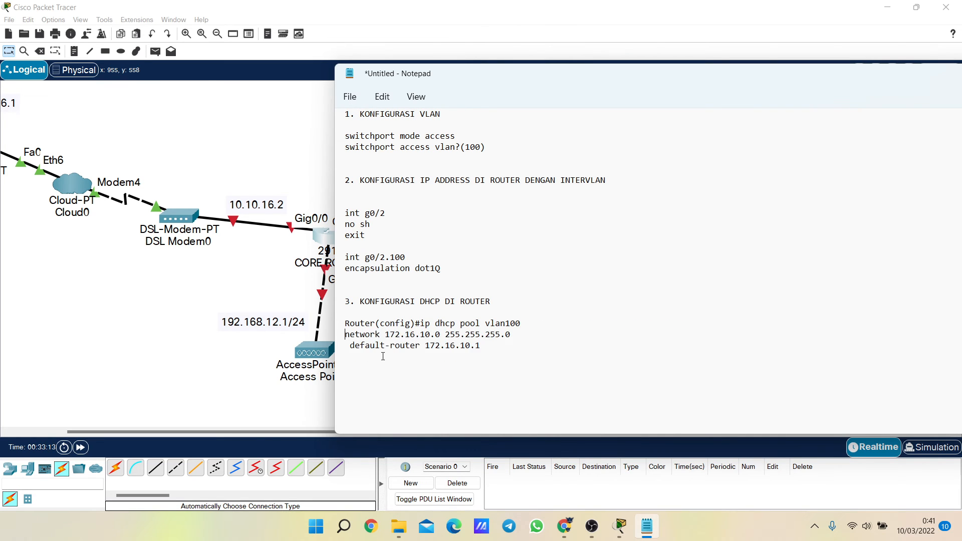
pyautogui.click(353, 345)
pyautogui.press('BackSpace')
pyautogui.press('BackSpace')
pyautogui.press('Return')
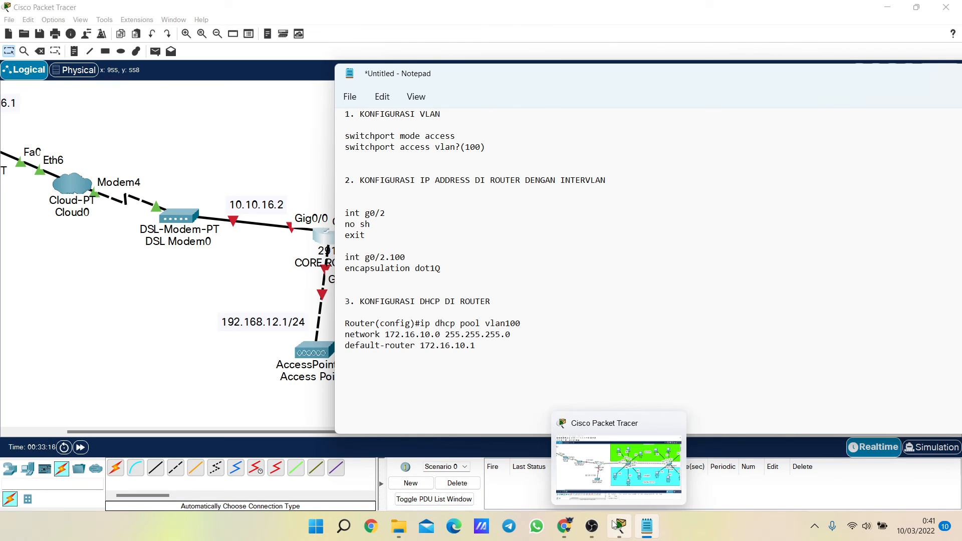
pyautogui.click(451, 377)
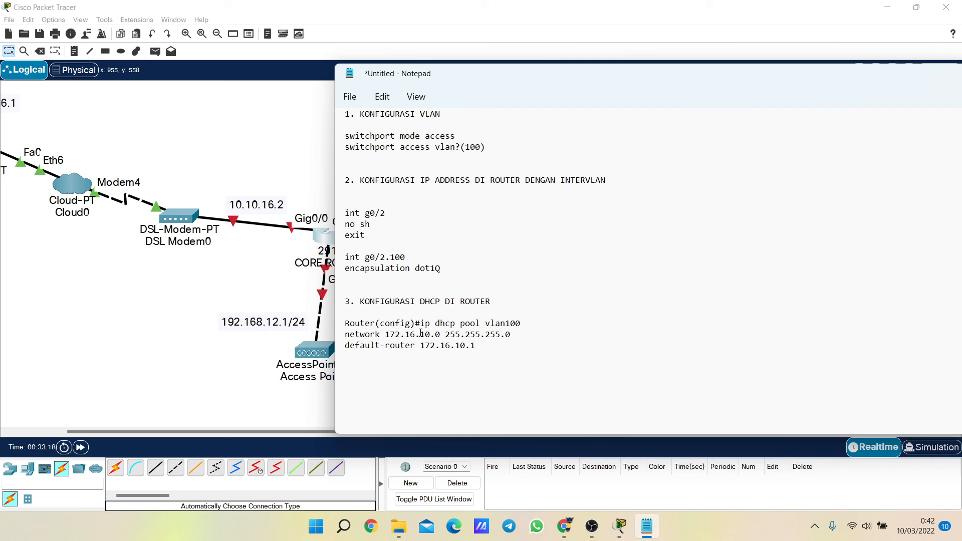
pyautogui.moveTo(421, 324); pyautogui.dragTo(341, 326)
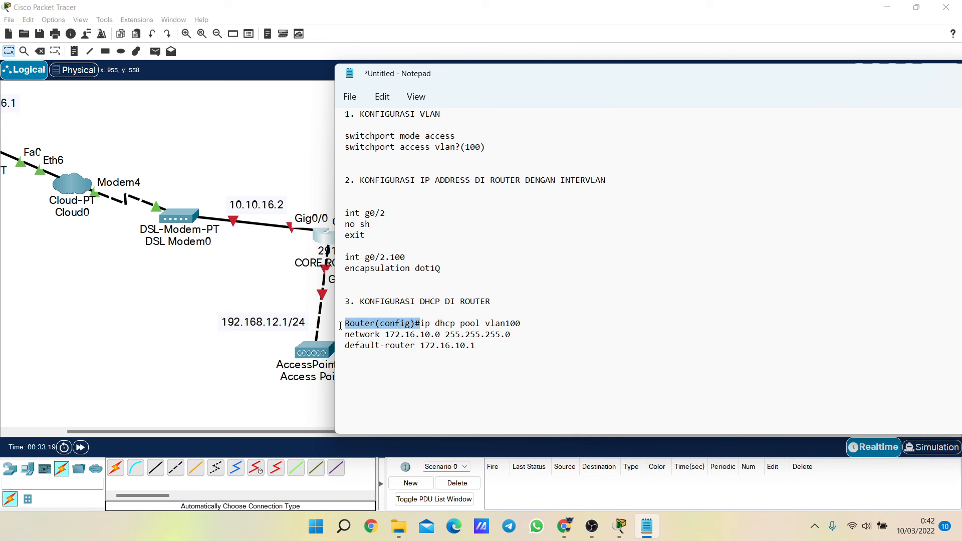
pyautogui.click(350, 96)
pyautogui.click(390, 96)
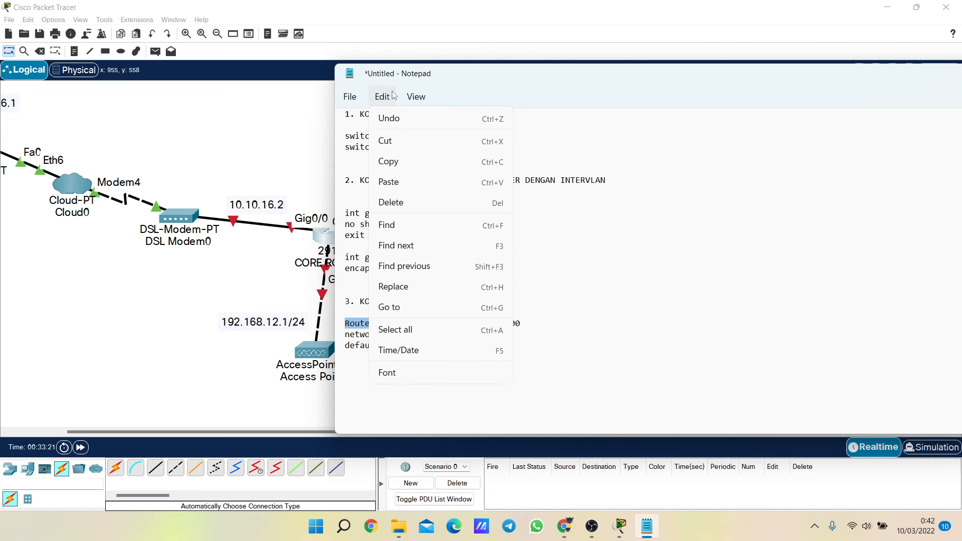
pyautogui.click(418, 98)
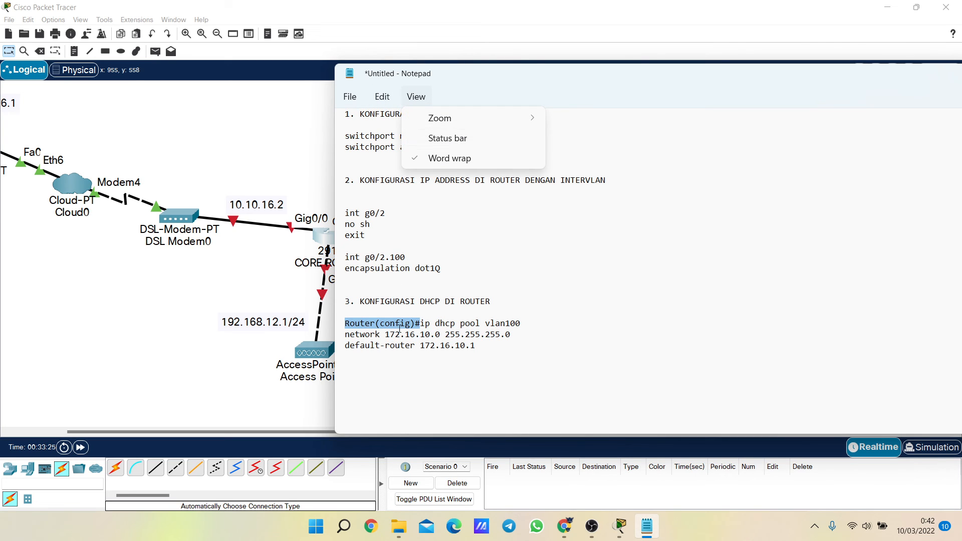
pyautogui.click(517, 362)
# Indent the "network" and "default-router" lines beneath the DHCP pool command and add a space after the "Router(config)#" prompt
pyautogui.click(345, 334)
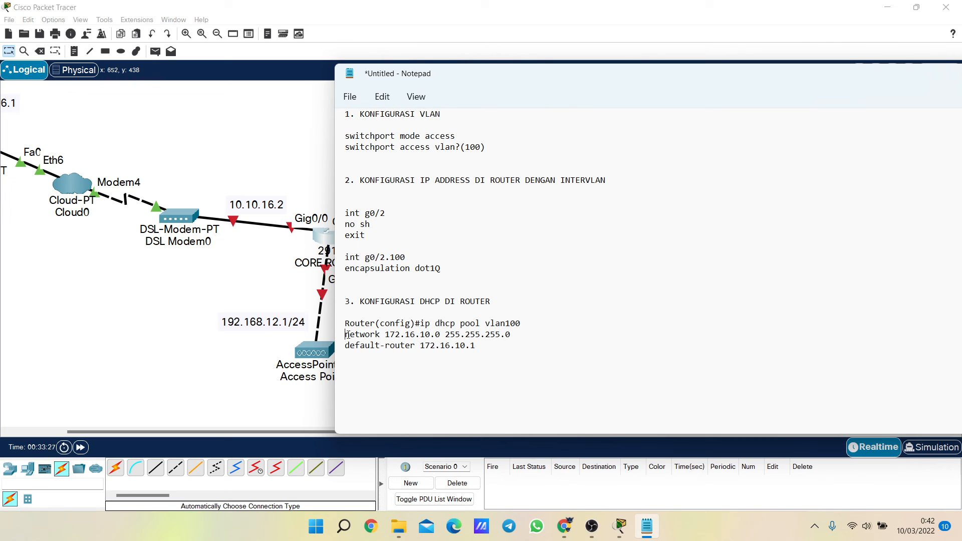
pyautogui.click(346, 346)
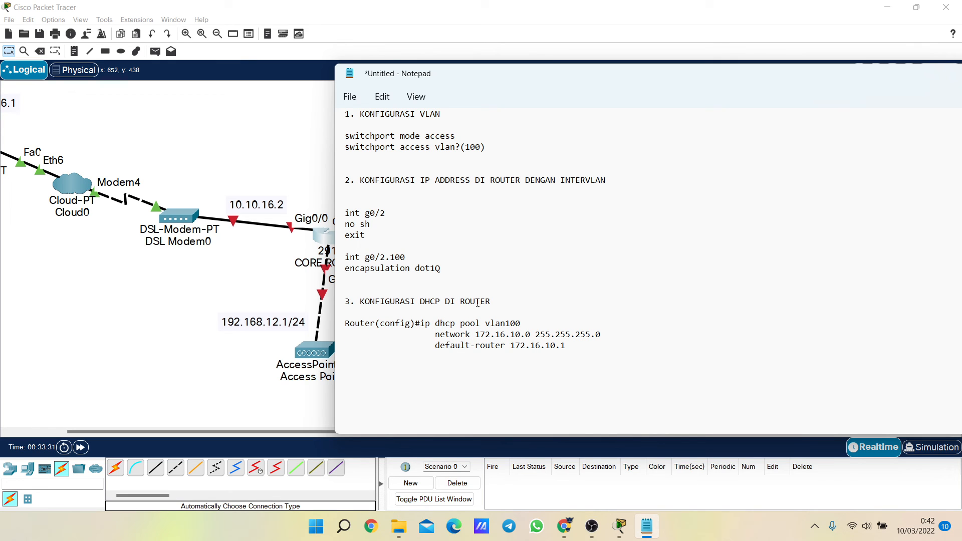
pyautogui.scroll(-1, 482, 302)
pyautogui.click(425, 323)
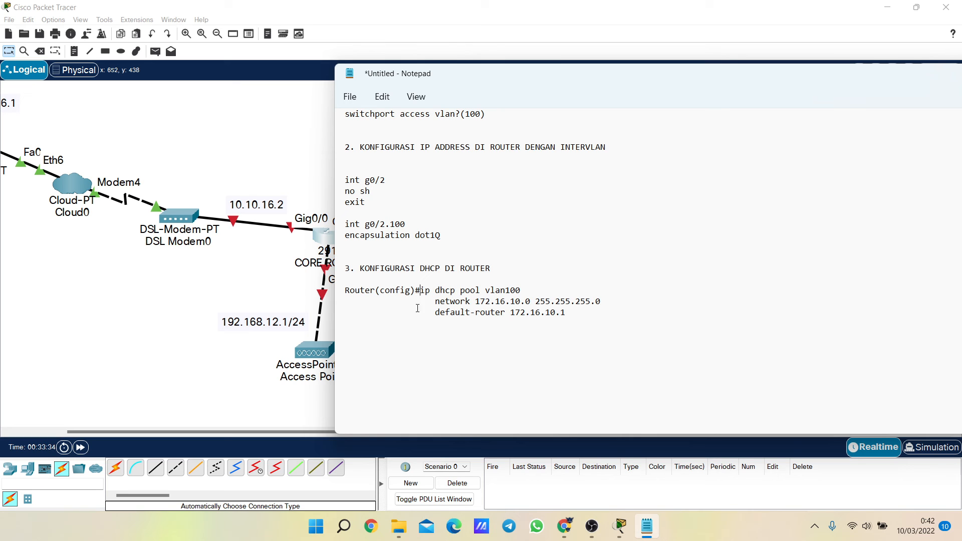
# Open the core router's CLI and arrange it side by side with the Notepad summary, each filling half the screen
pyautogui.moveTo(344, 292); pyautogui.dragTo(404, 301)
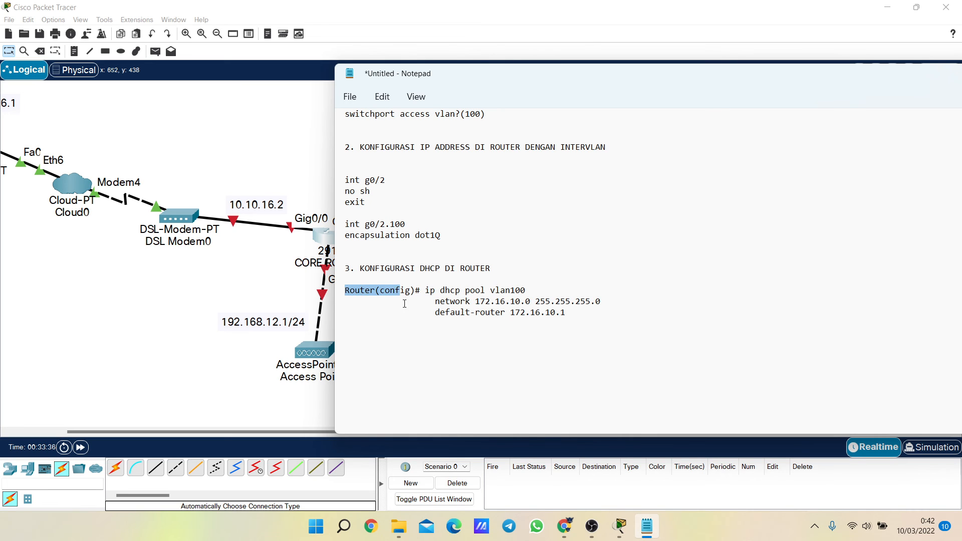
pyautogui.click(405, 310)
pyautogui.click(620, 527)
pyautogui.click(639, 528)
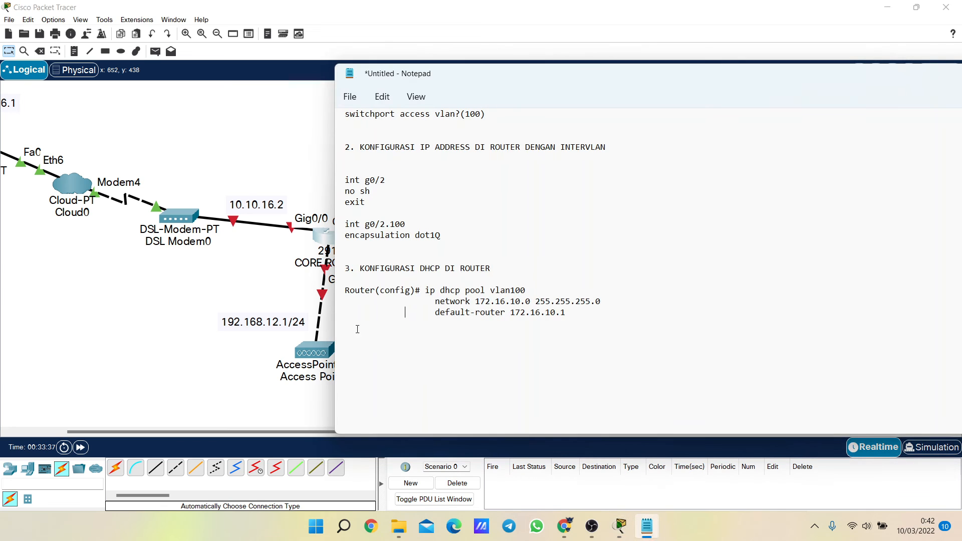
pyautogui.click(322, 237)
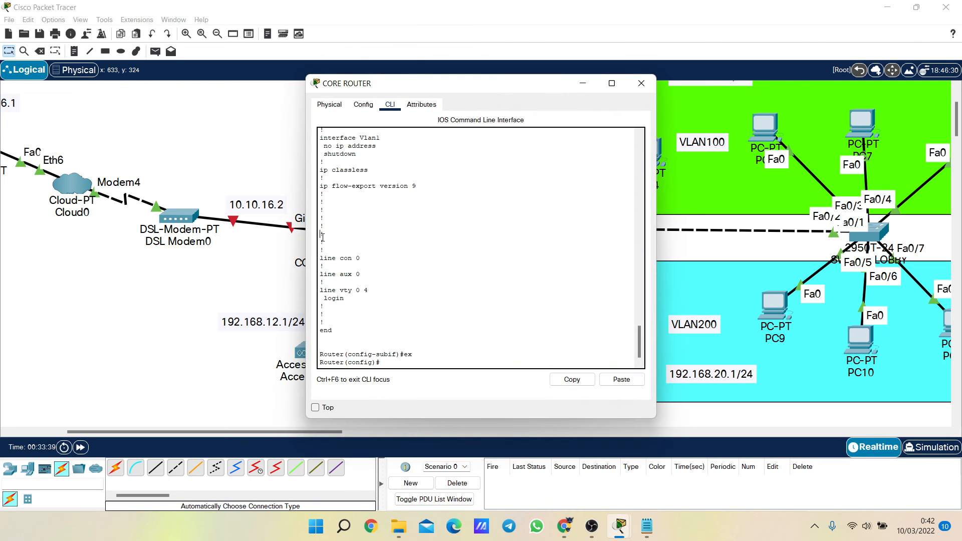
pyautogui.press('super+Left')
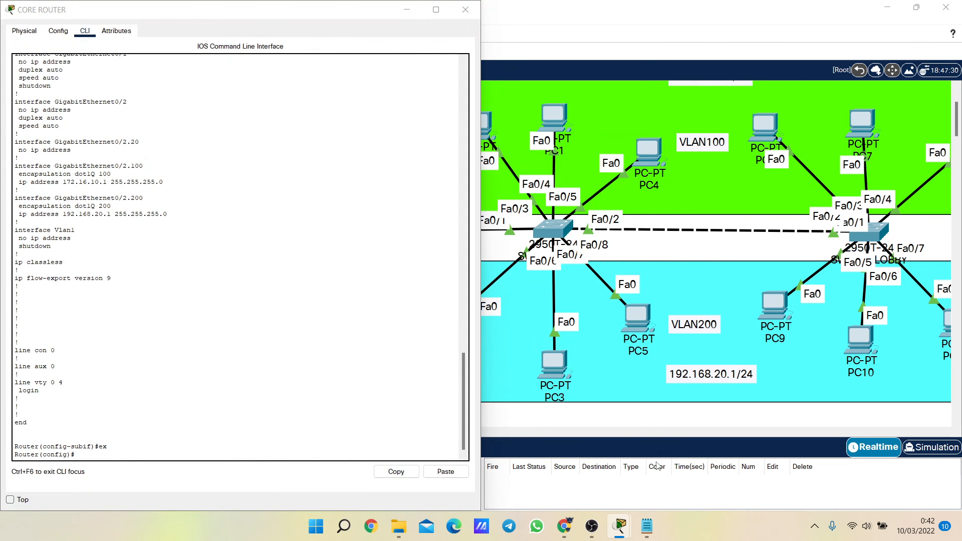
pyautogui.click(646, 526)
pyautogui.click(620, 397)
pyautogui.press('super+Right')
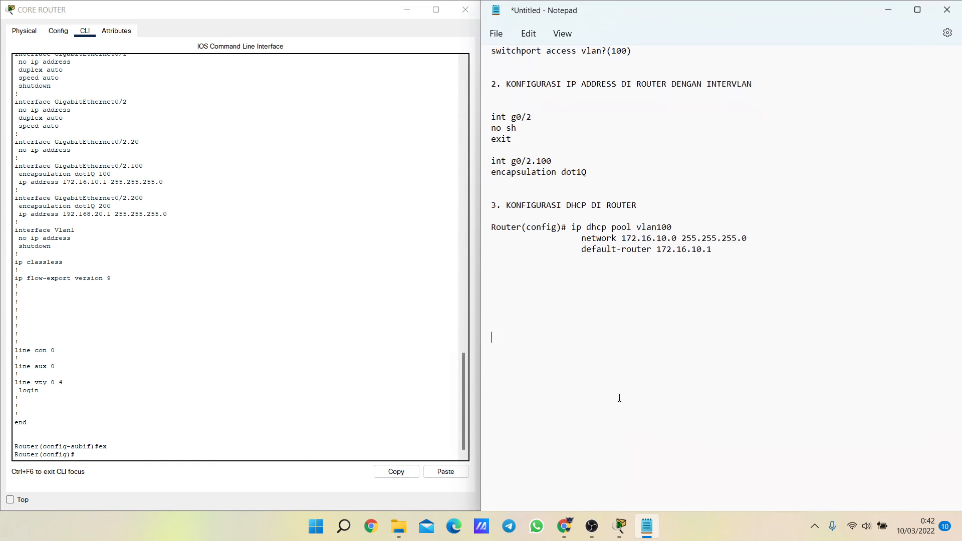
# Restore the Packet Tracer main window to a smaller size and position it with the core router and neighbouring switch in view
pyautogui.click(619, 527)
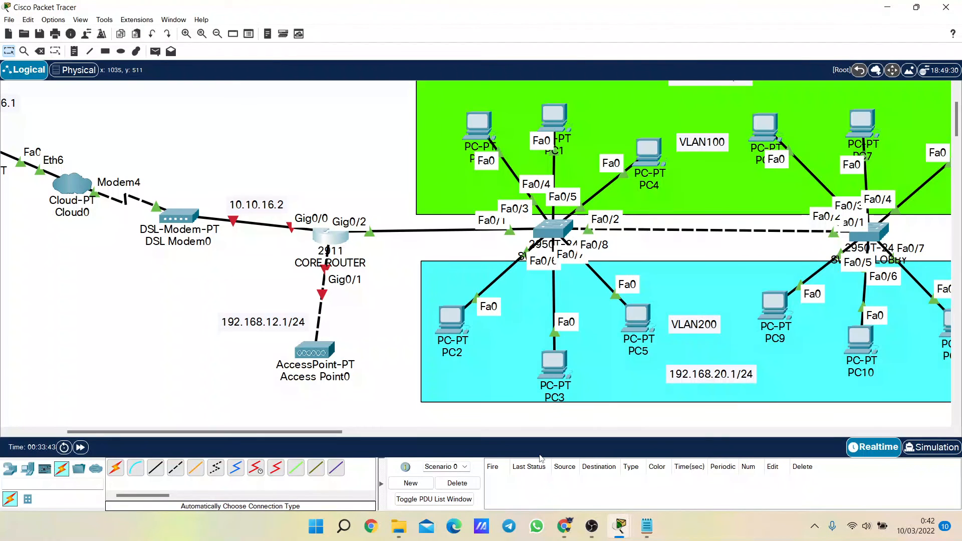
pyautogui.click(513, 466)
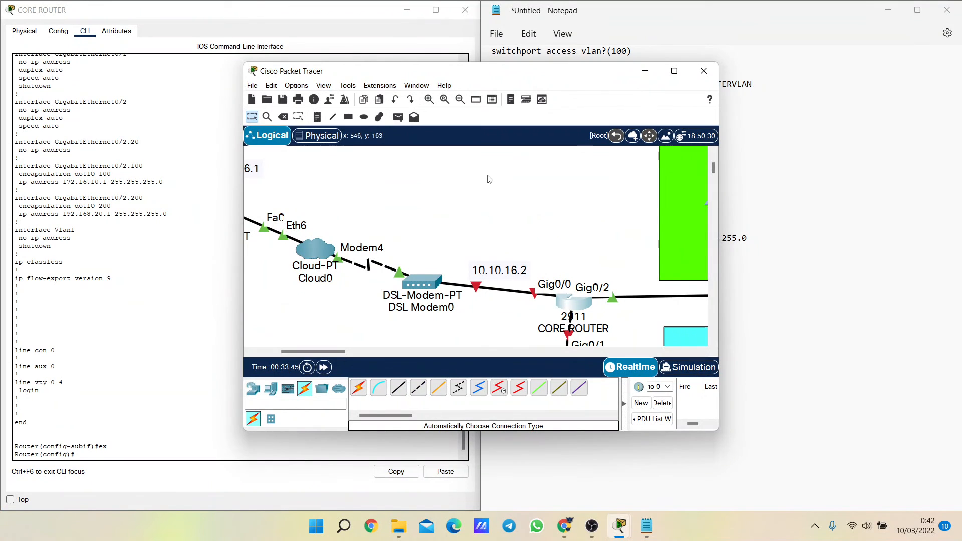
pyautogui.moveTo(448, 71); pyautogui.dragTo(489, 70)
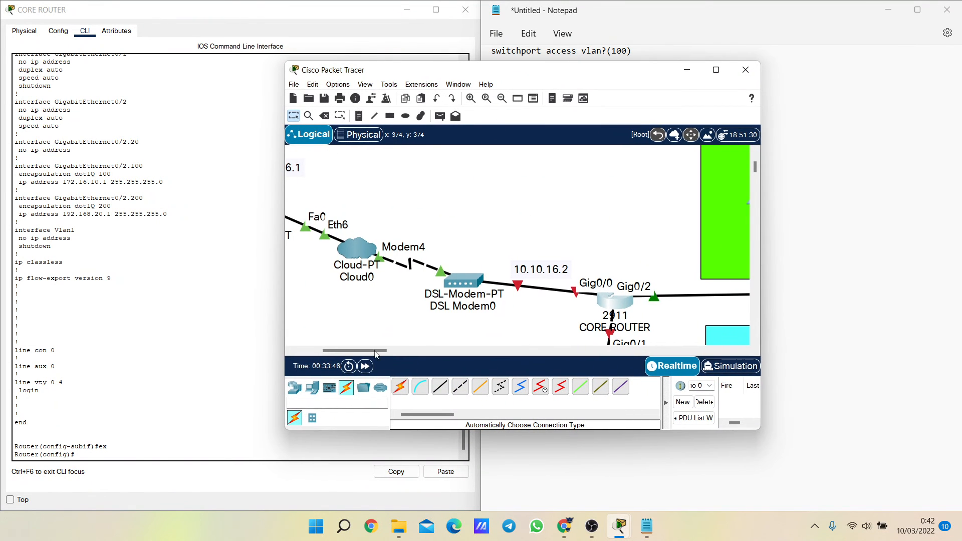
pyautogui.moveTo(375, 351); pyautogui.dragTo(403, 354)
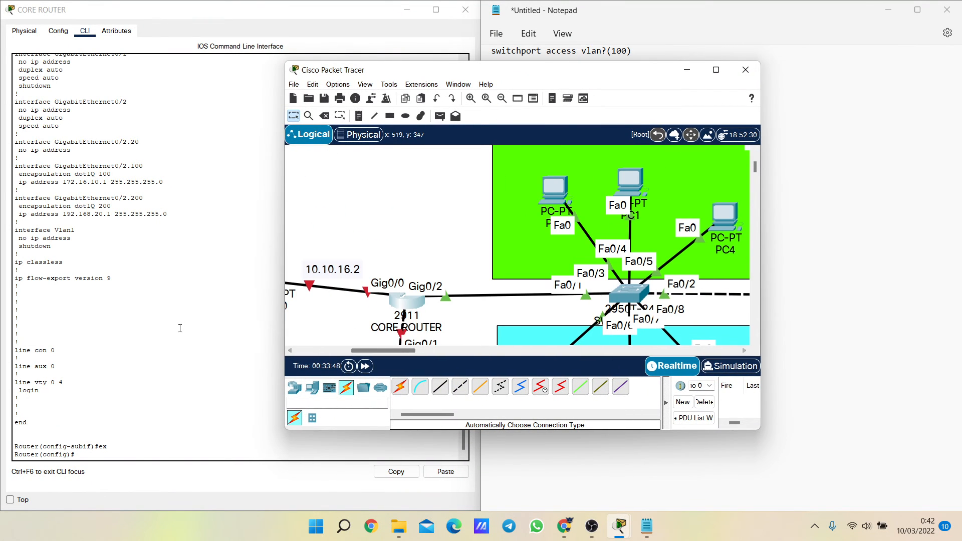
# Leave configuration mode in the core router's CLI with the "end" command
pyautogui.click(181, 331)
pyautogui.moveTo(87, 454); pyautogui.dragTo(13, 454)
pyautogui.click(101, 453)
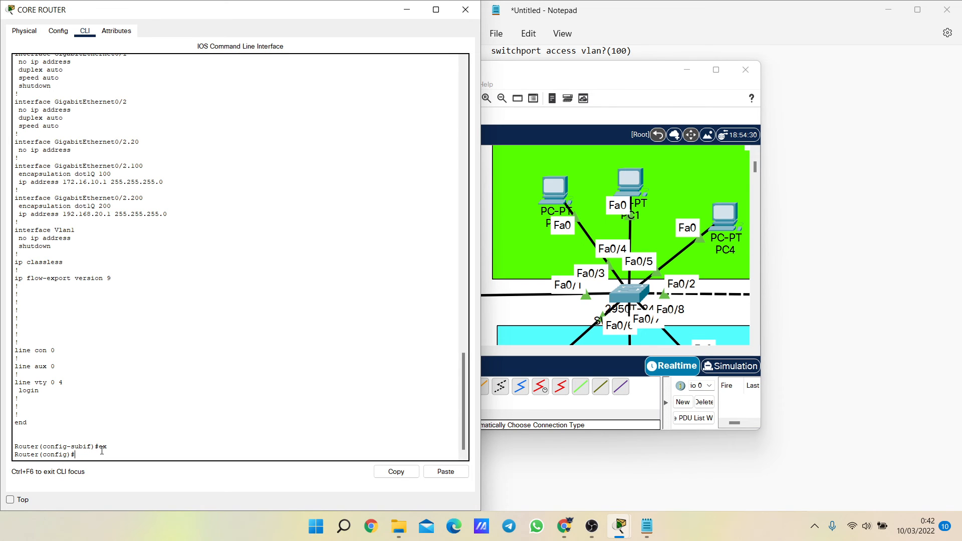
pyautogui.moveTo(107, 447); pyautogui.dragTo(9, 450)
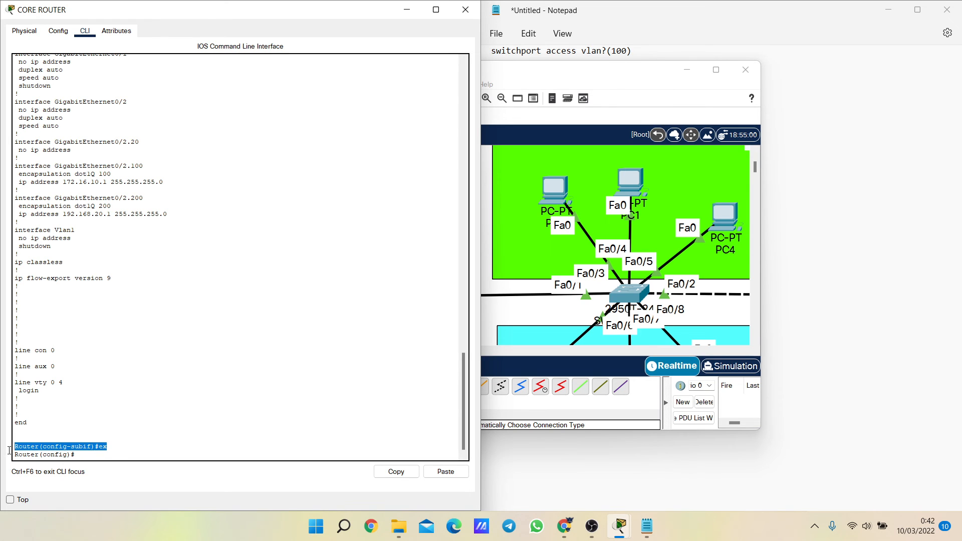
pyautogui.click(94, 461)
pyautogui.write('exi')
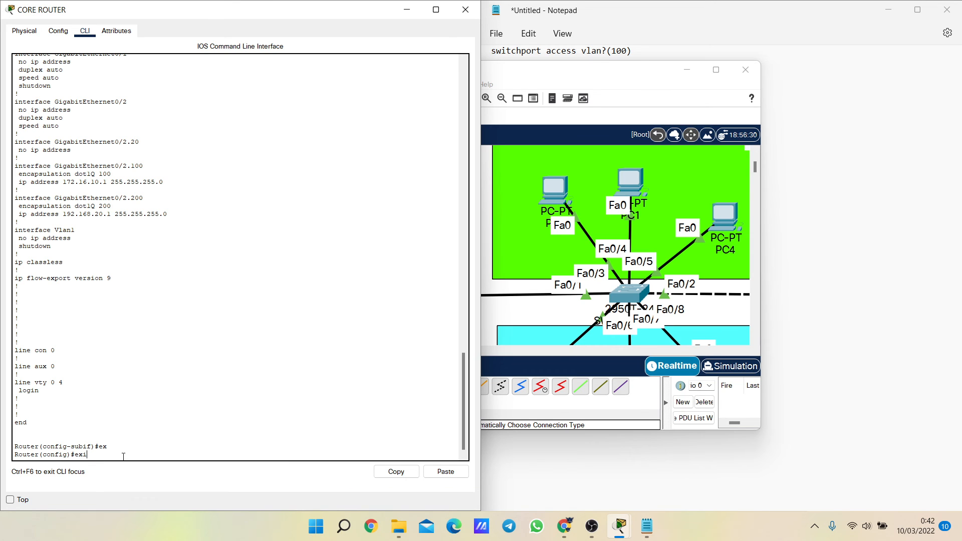
pyautogui.press('BackSpace')
pyautogui.press('BackSpace')
pyautogui.write('nd')
pyautogui.press('Return')
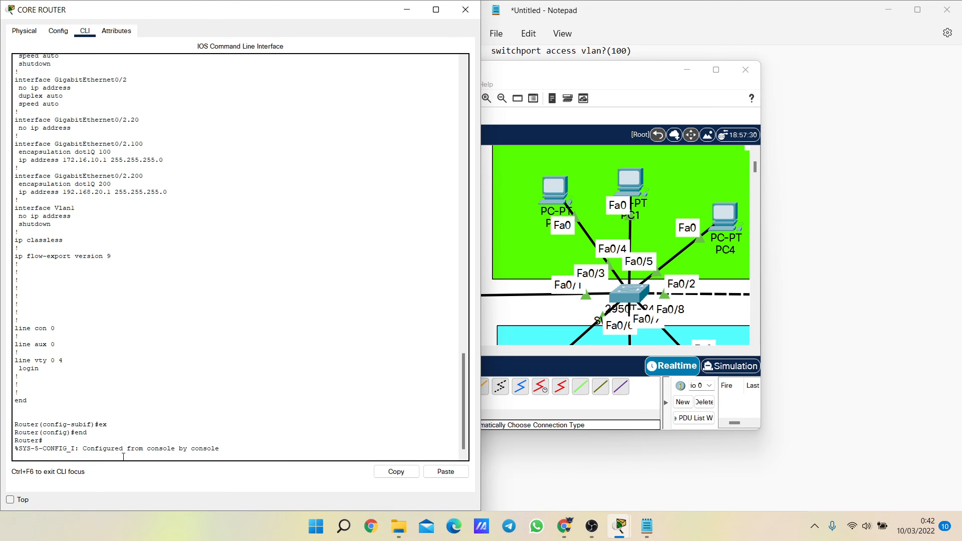
# Enter several empty lines in the core router's CLI and re-enter global configuration mode with "conf t"
pyautogui.press('Return')
pyautogui.press('Return')
pyautogui.press('Return')
pyautogui.press('Return')
pyautogui.press('Return')
pyautogui.press('Return')
pyautogui.press('Return')
pyautogui.press('Return')
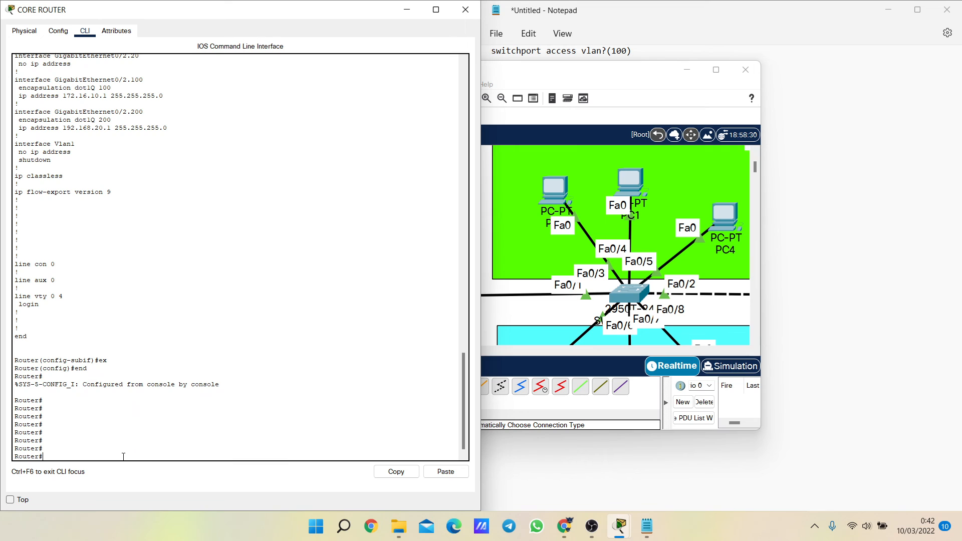
pyautogui.write('conf t')
pyautogui.press('Return')
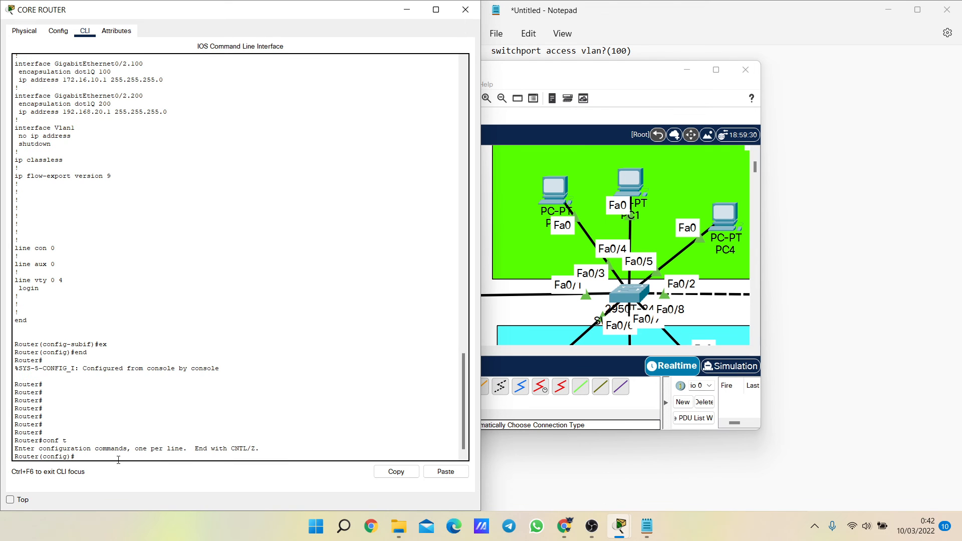
pyautogui.tripleClick(118, 460)
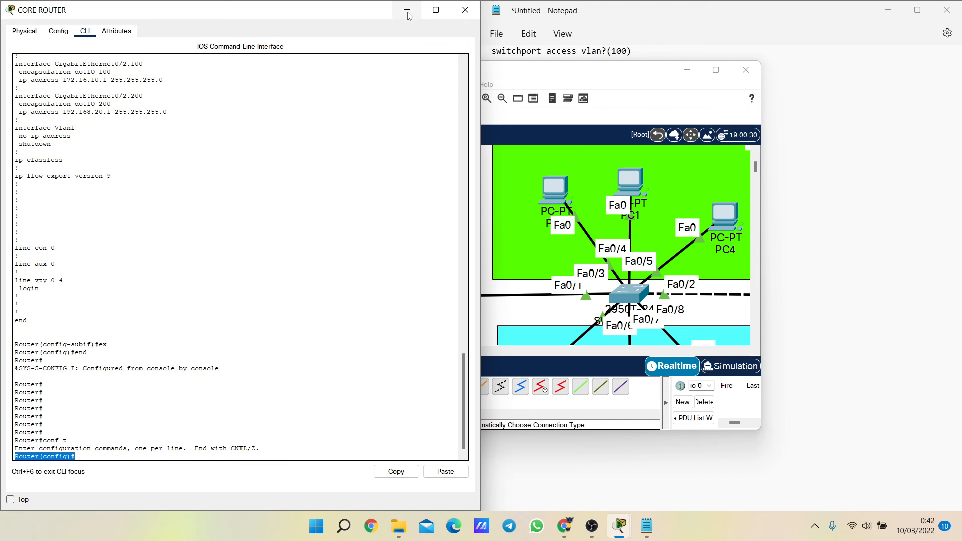
# Arrange the Packet Tracer main window side by side with Notepad and switch to the Notepad summary
pyautogui.click(595, 83)
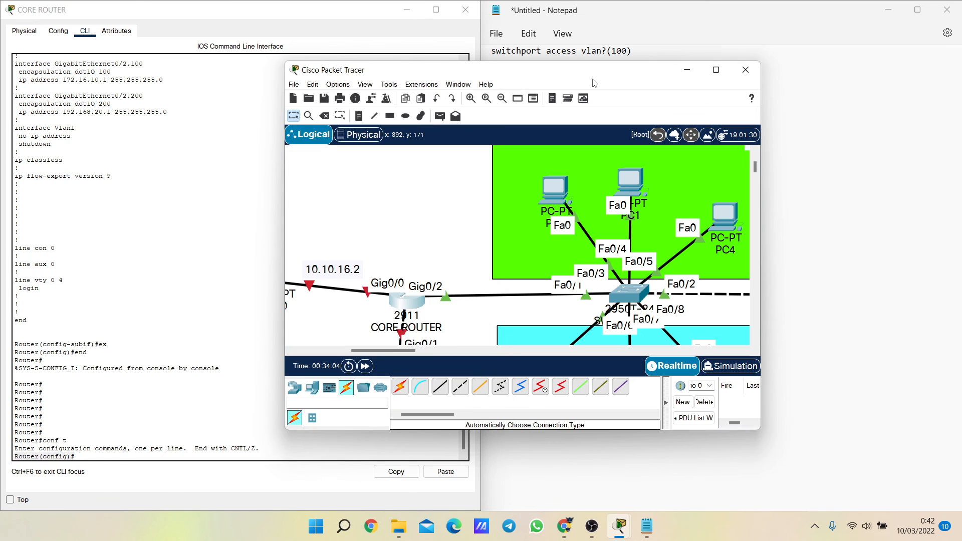
pyautogui.press('super+Left')
pyautogui.click(651, 256)
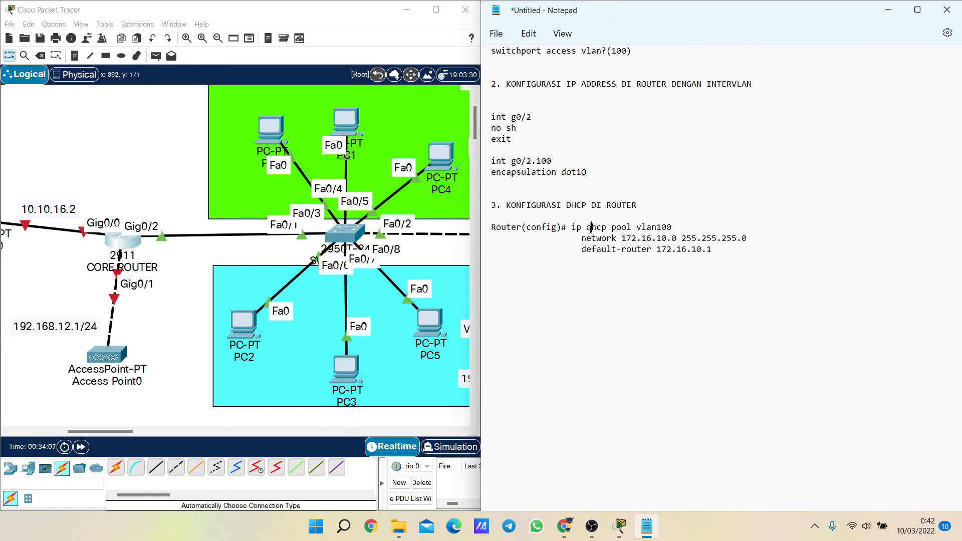
# Rename the DHCP pool in the summary from vlan100 to "islam" and review its "network" and "default-router" lines
pyautogui.moveTo(591, 228); pyautogui.dragTo(603, 230)
pyautogui.hotkey('ctrl', 'z')
pyautogui.doubleClick(638, 228)
pyautogui.click(637, 228)
pyautogui.moveTo(635, 228); pyautogui.dragTo(696, 225)
pyautogui.write('islam')
pyautogui.scroll(1, 612, 260)
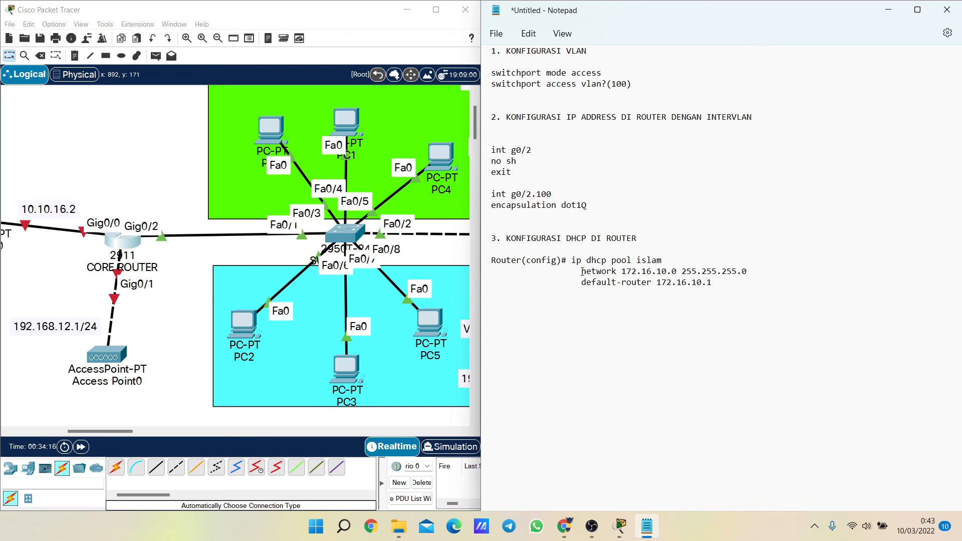
pyautogui.moveTo(583, 271); pyautogui.dragTo(757, 266)
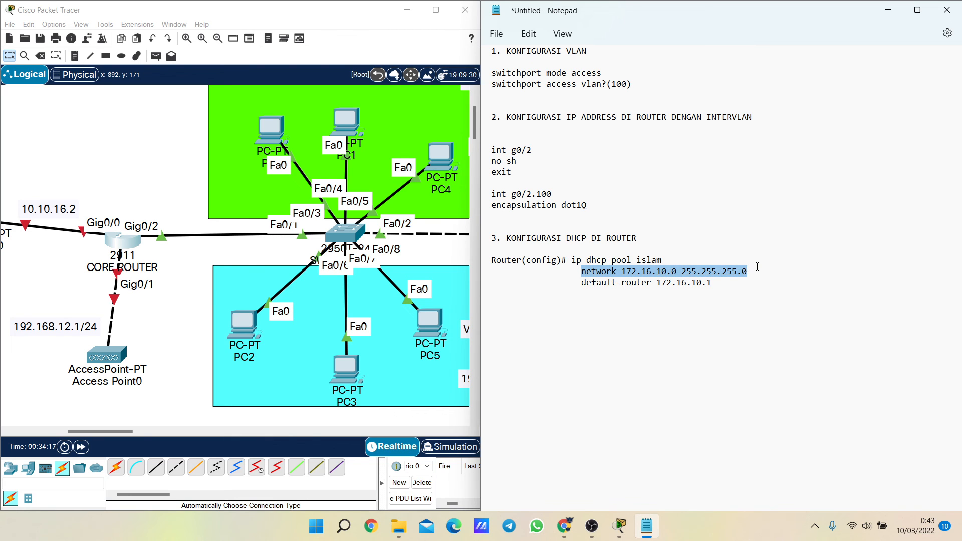
pyautogui.moveTo(581, 282); pyautogui.dragTo(724, 288)
# Complete the g0/2.100 commands under heading 2 with "encapsulation dot1Q 100" and "ip address 172.16.10.1 255.255.255.0"
pyautogui.moveTo(506, 117); pyautogui.dragTo(787, 129)
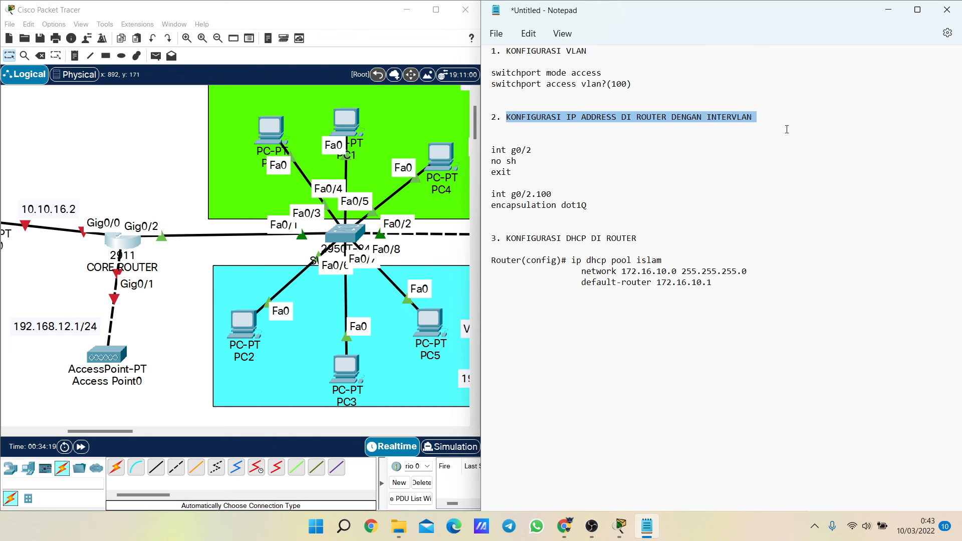
pyautogui.click(592, 209)
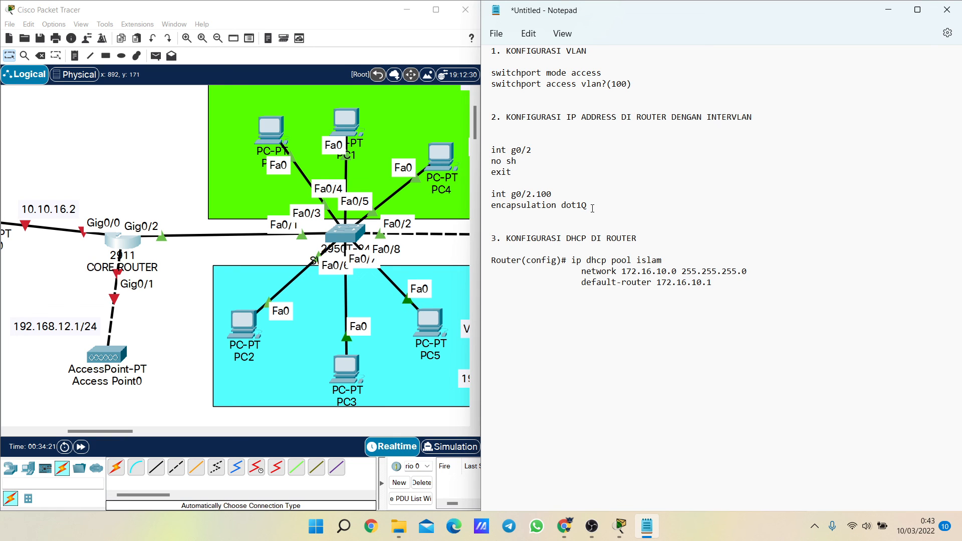
pyautogui.write('100')
pyautogui.press('Return')
pyautogui.write('ip address ')
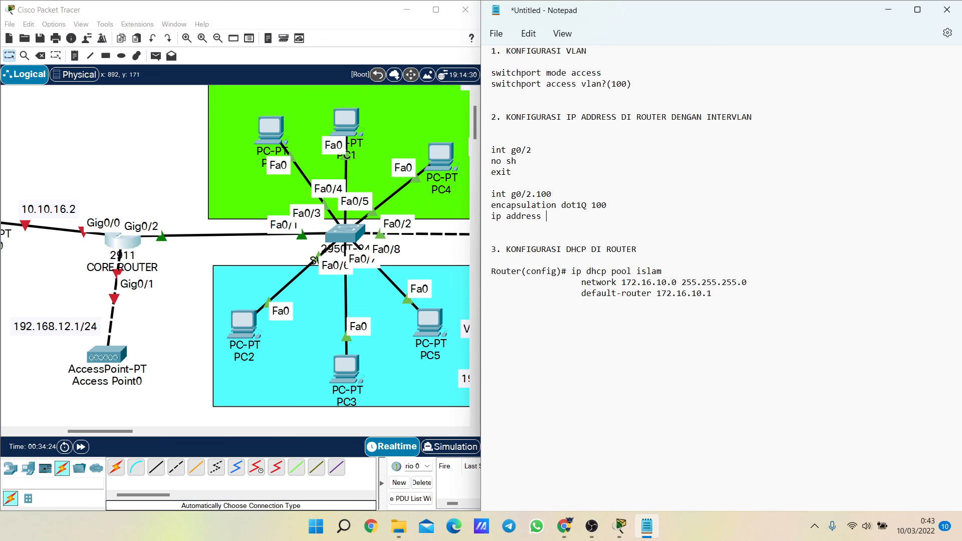
pyautogui.write('172.16.10.1 255.255.255.')
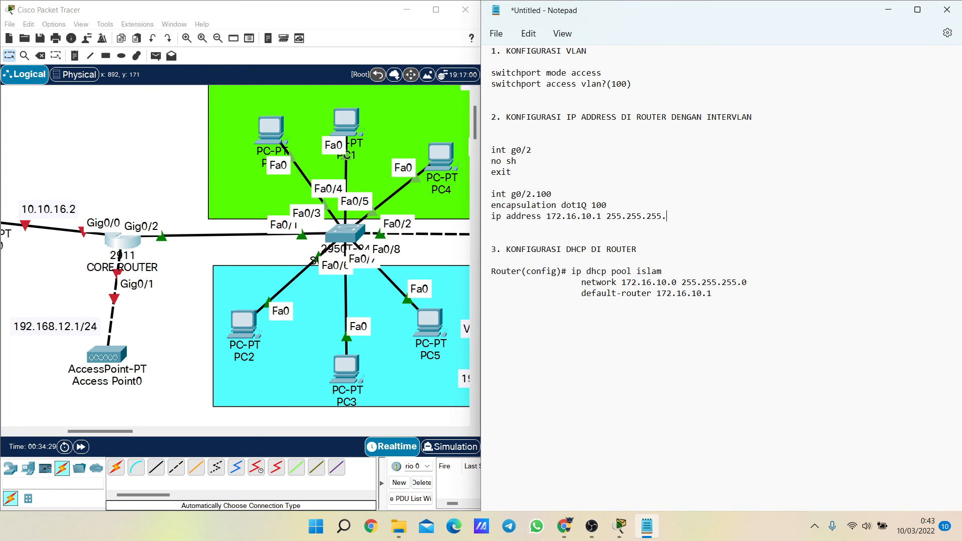
pyautogui.write('0')
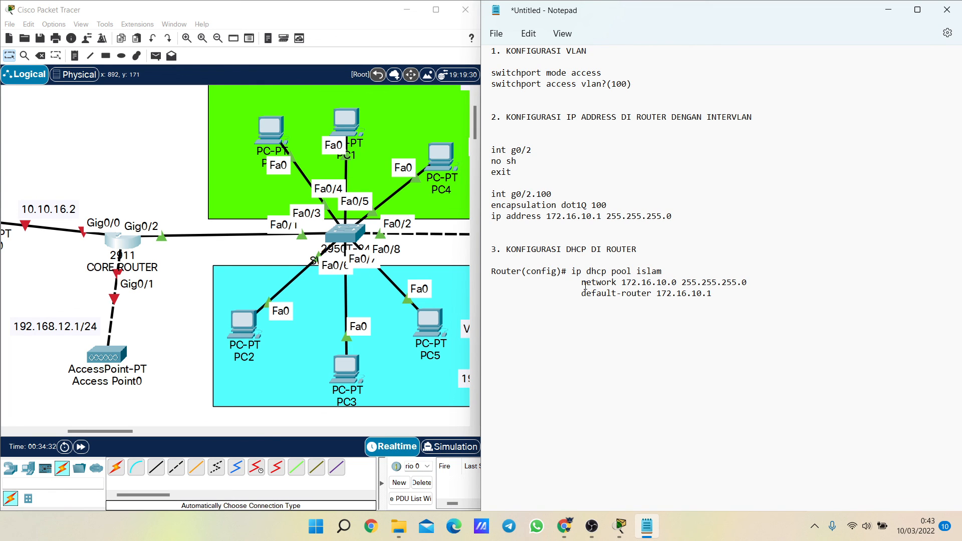
# Try the host range "1-254" as the last octet of the g0/2.100 IP address and restore it to 1
pyautogui.moveTo(581, 283); pyautogui.dragTo(608, 285)
pyautogui.click(607, 285)
pyautogui.moveTo(595, 219); pyautogui.dragTo(603, 219)
pyautogui.write('1-254')
pyautogui.press('BackSpace')
pyautogui.press('BackSpace')
pyautogui.press('BackSpace')
pyautogui.press('BackSpace')
# Try 1 as the last octet of the DHCP pool's network address and restore it to 0
pyautogui.click(673, 282)
pyautogui.hotkey('shift', 'Right')
pyautogui.write('1')
pyautogui.press('BackSpace')
pyautogui.write('0')
# Compare the DHCP pool's "default-router" line with the IP address of subinterface g0/2.100
pyautogui.moveTo(582, 293); pyautogui.dragTo(708, 298)
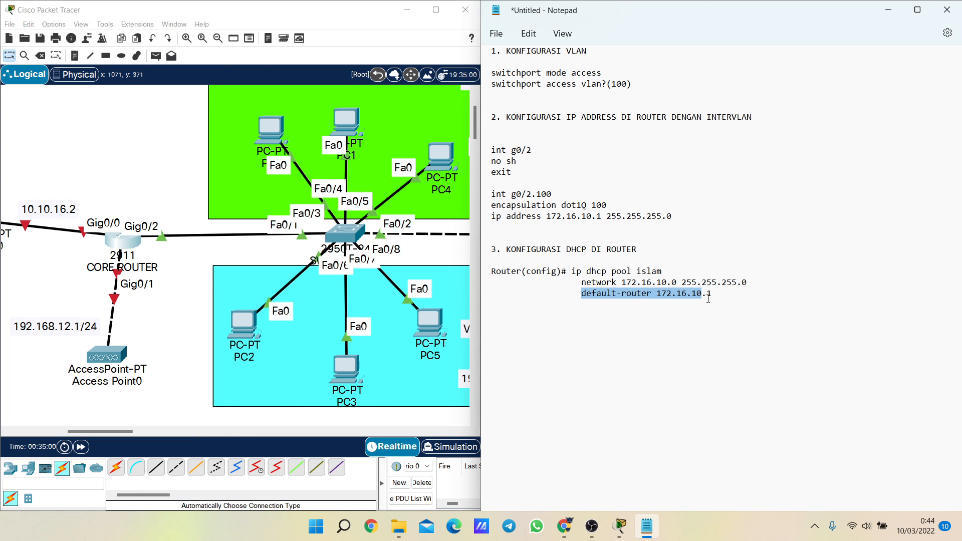
pyautogui.click(553, 214)
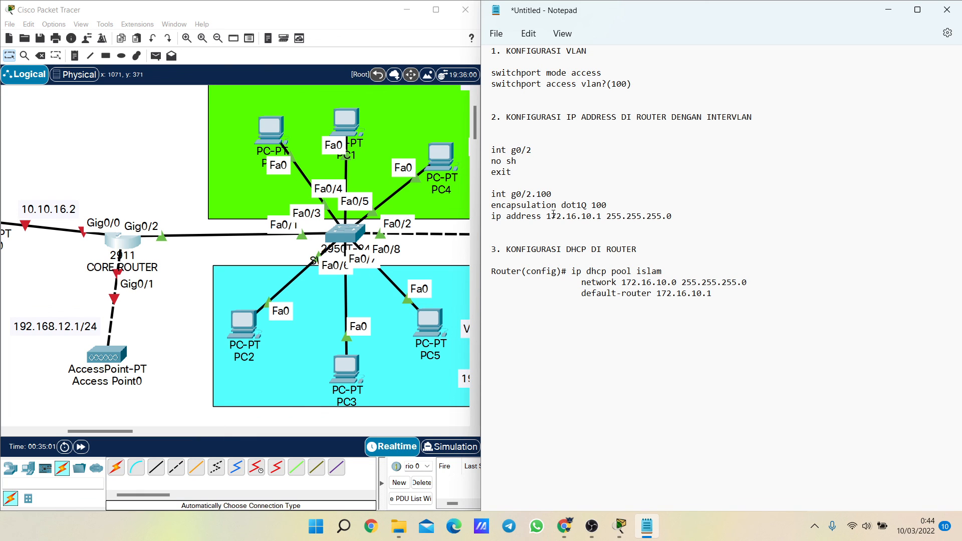
pyautogui.moveTo(547, 215); pyautogui.dragTo(604, 221)
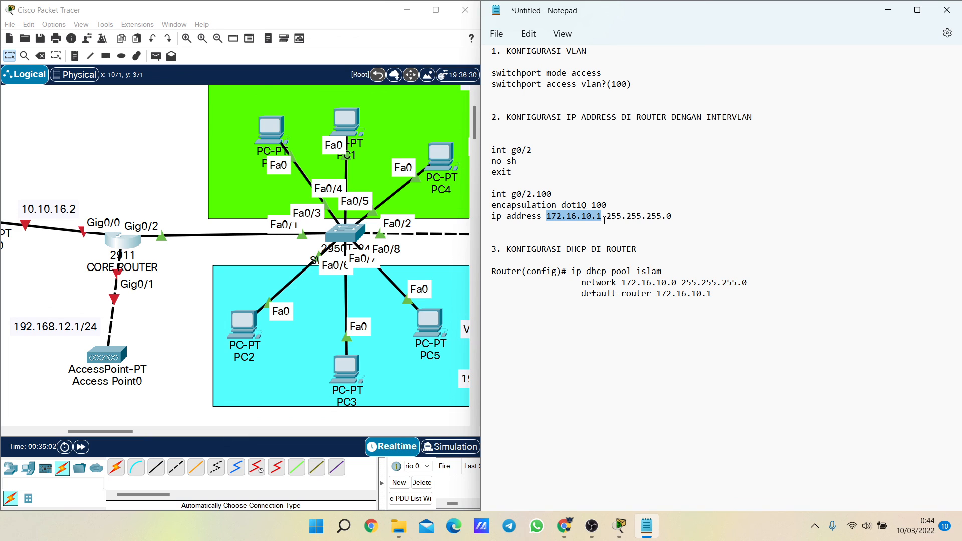
pyautogui.click(717, 286)
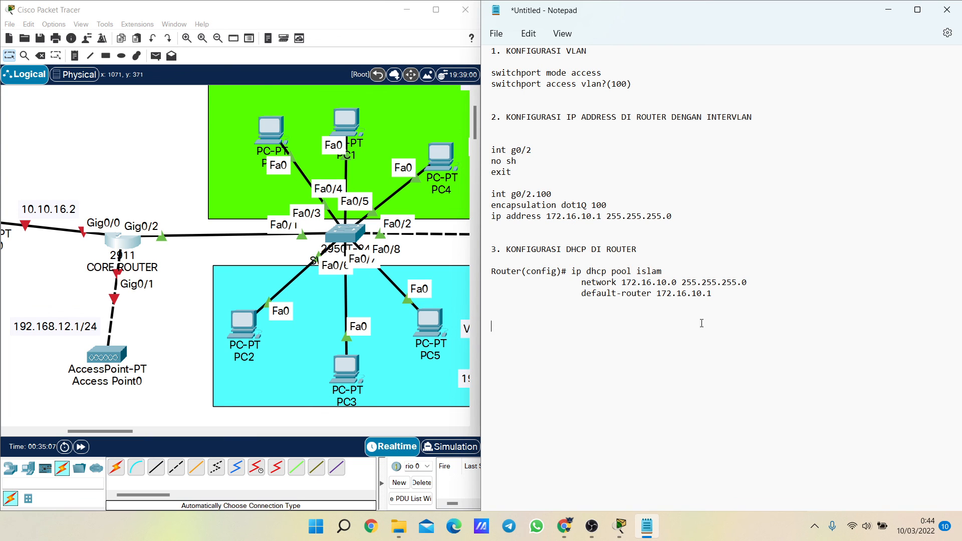
# Switch to Packet Tracer and examine the part of the topology with the server, core router, access point and laptops
pyautogui.click(278, 431)
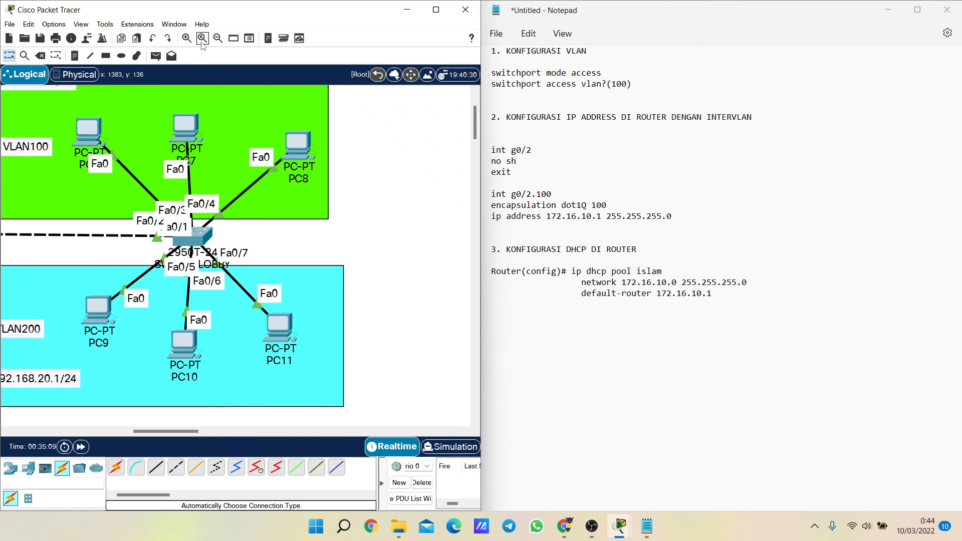
pyautogui.click(202, 40)
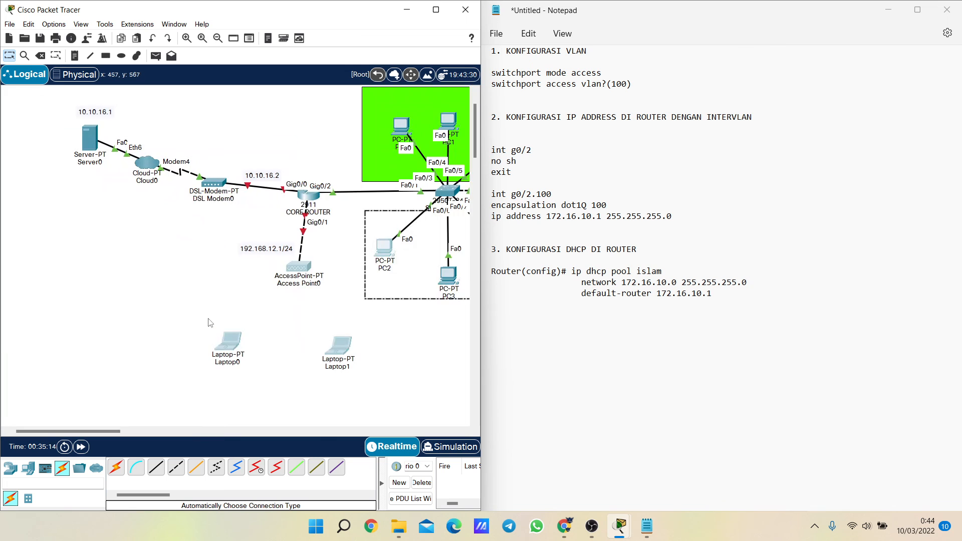
pyautogui.click(209, 320)
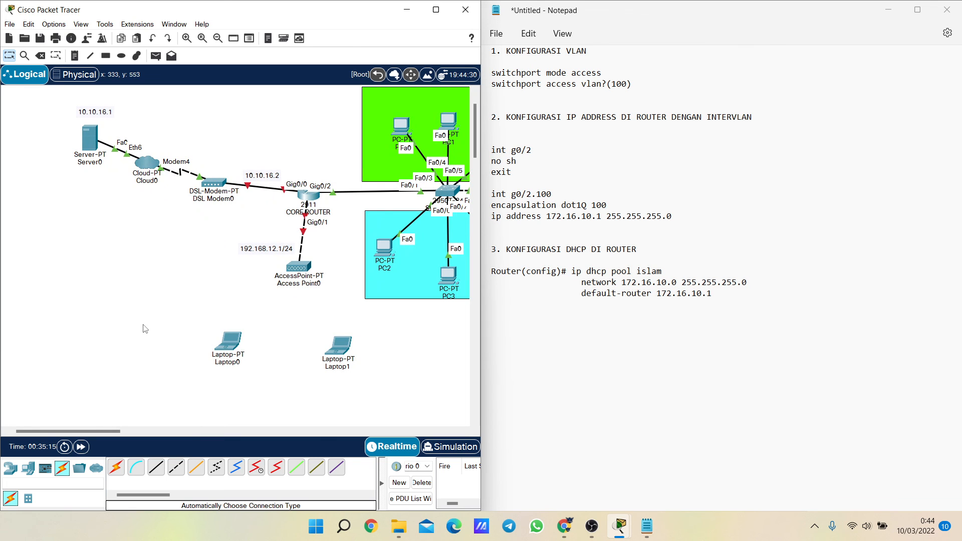